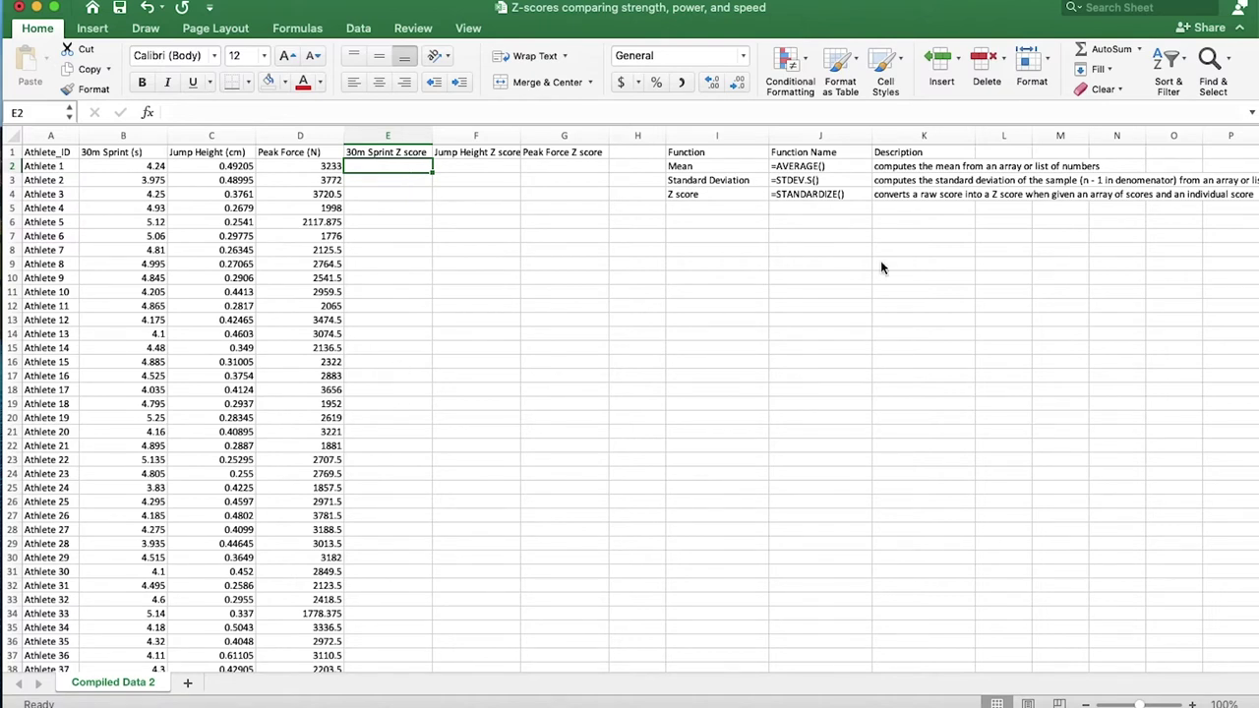
Label cell A50 as Mean and cell A51 as Standard Dev. below the athlete list.
left_click(819, 183)
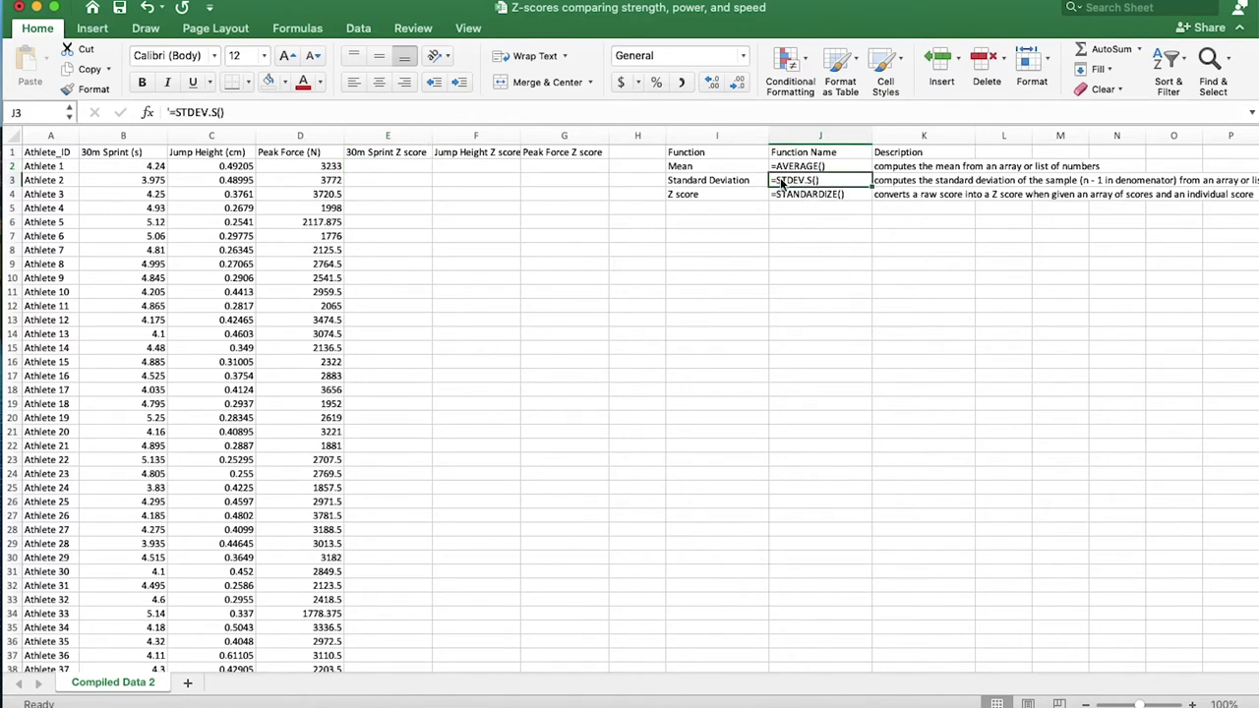
left_click(783, 167)
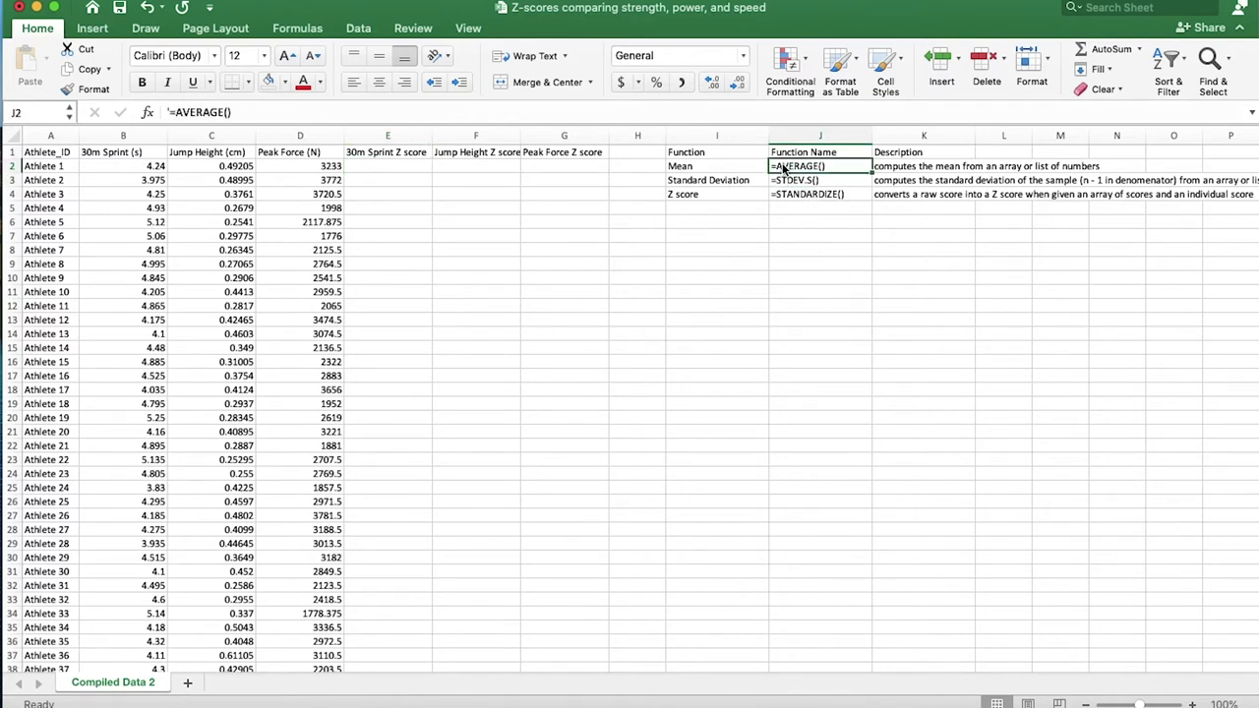
scroll(647, 397, "down", 10)
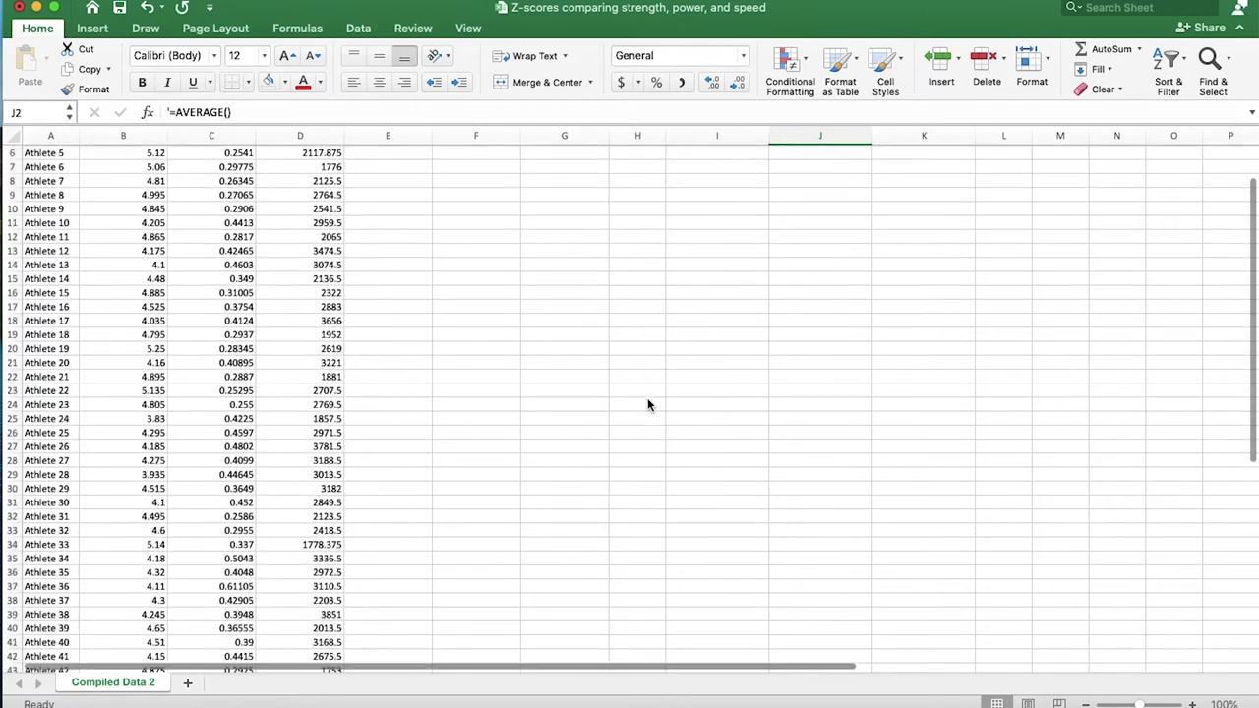
left_click(39, 421)
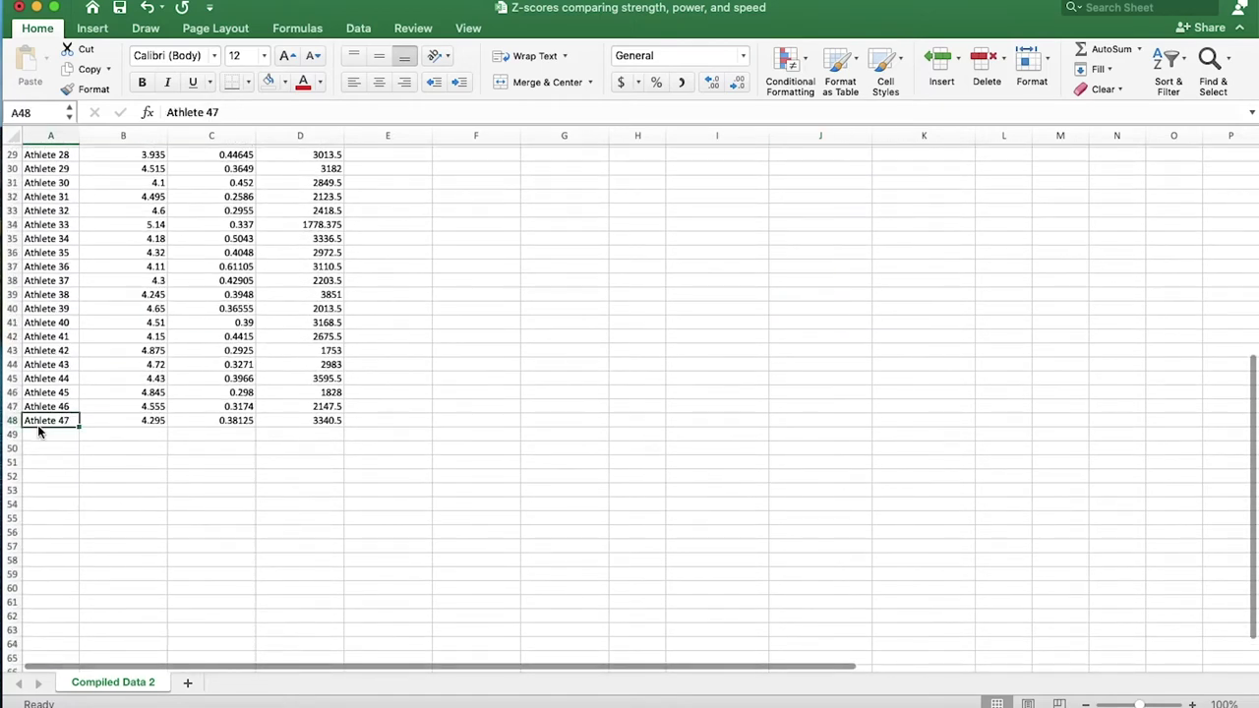
left_click(33, 446)
type("Mean")
key("Return")
type("Standard Dev.")
Compute the 30m sprint mean in B50 with AVERAGE over B2:B48.
key("Tab")
key("Up")
type("=")
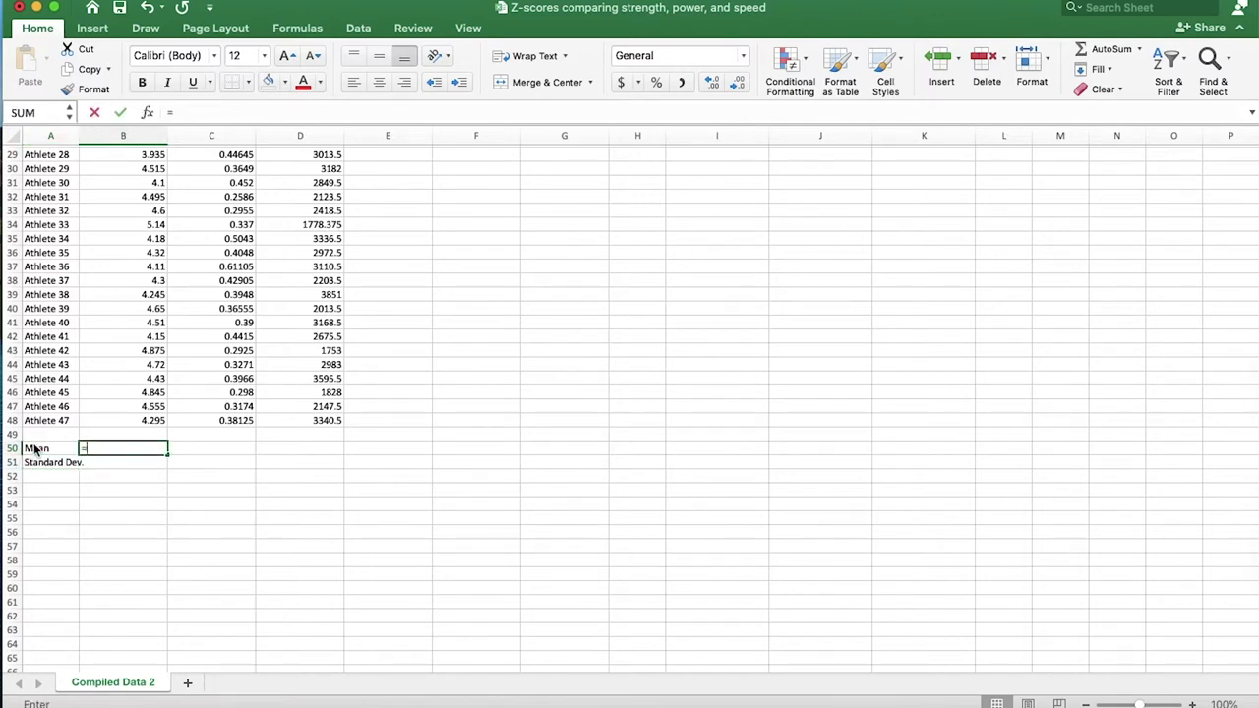
type("average(")
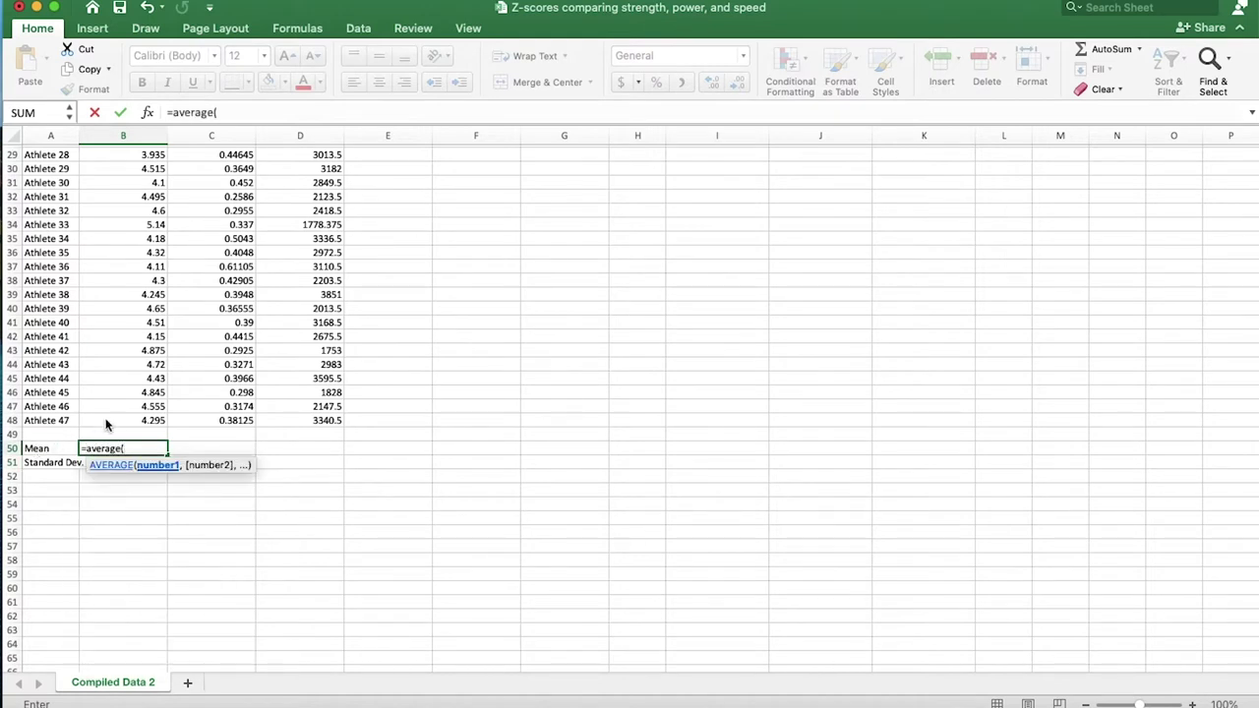
left_click(122, 419)
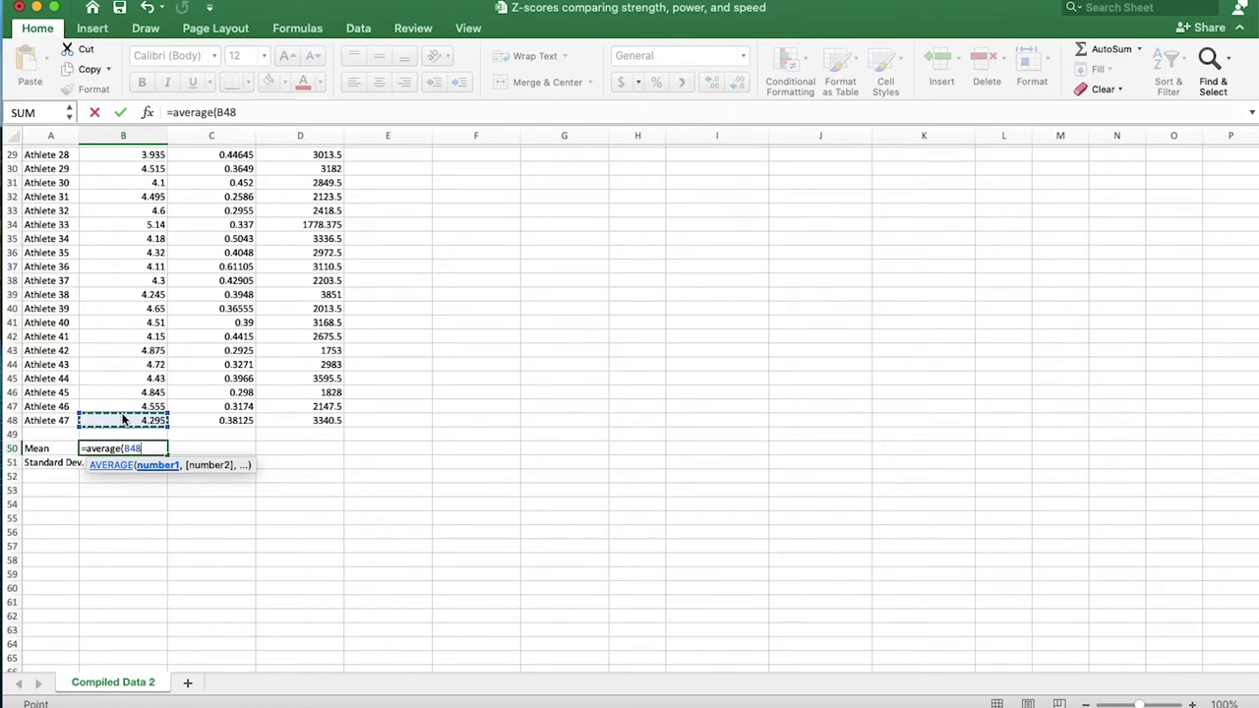
key("shift+super+Up")
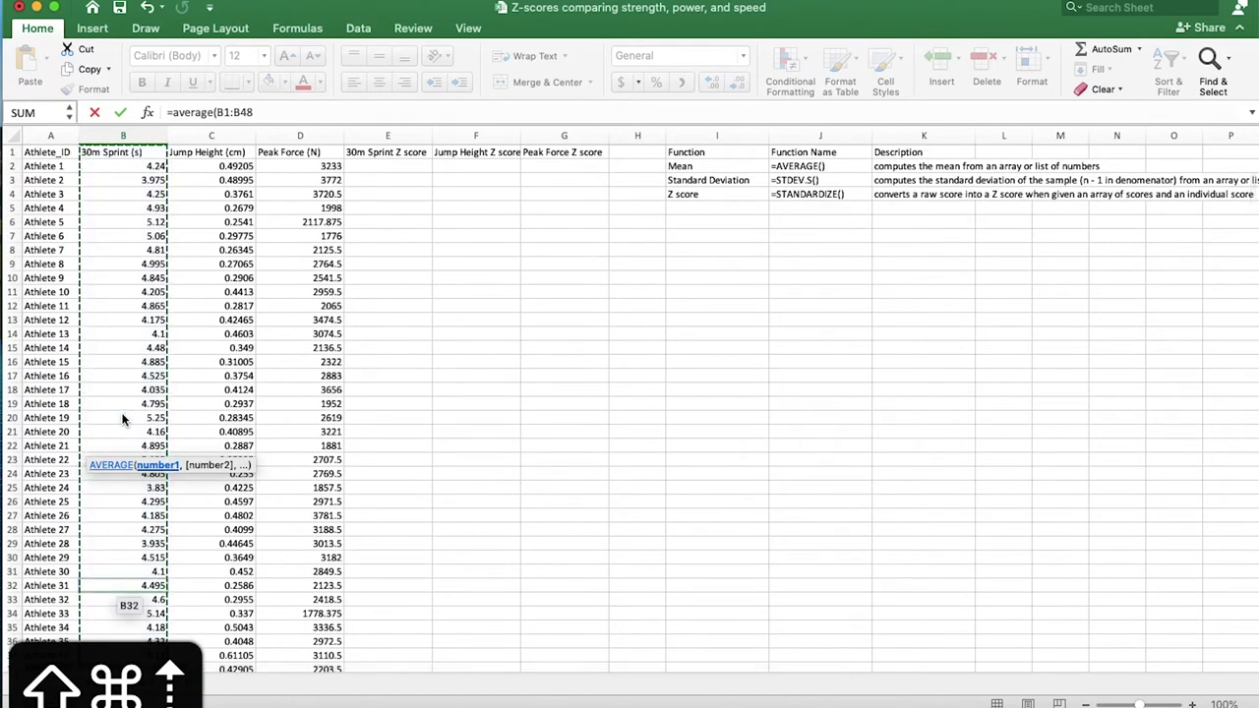
key("shift+Down")
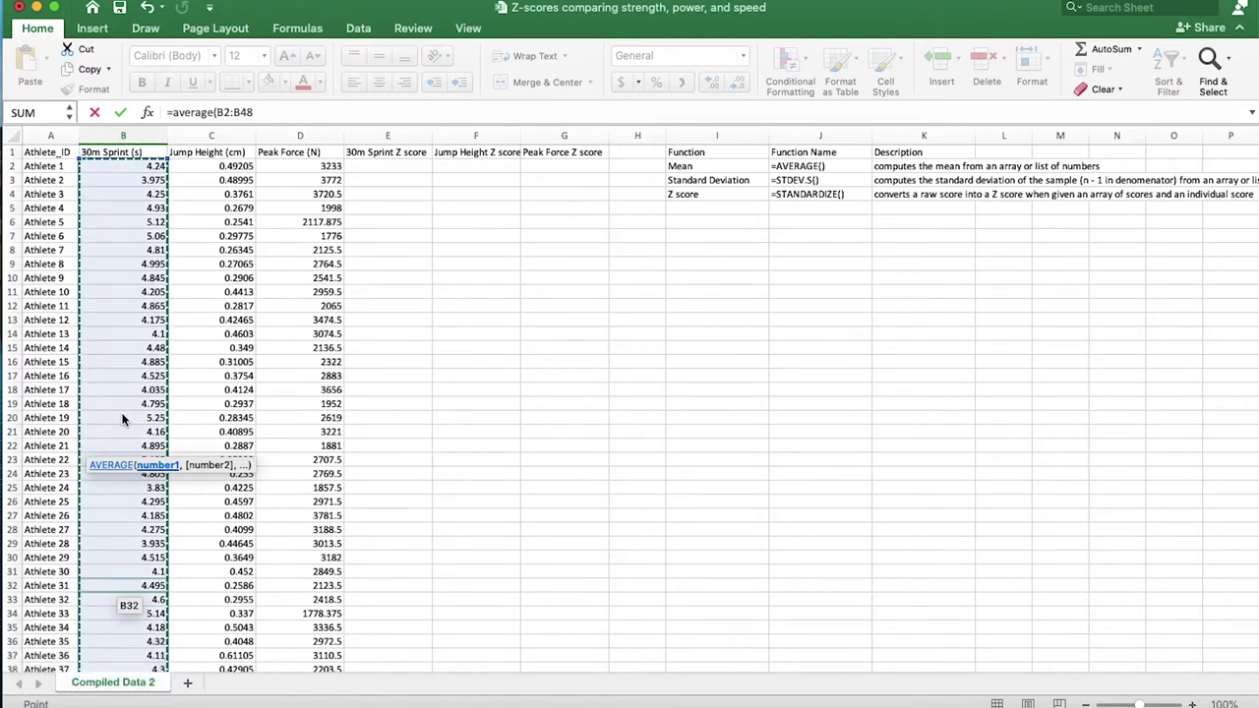
key("Return")
Compute the 30m sprint sample standard deviation in B51 with STDEV.S over B2:B48.
scroll(193, 563, "down", 3)
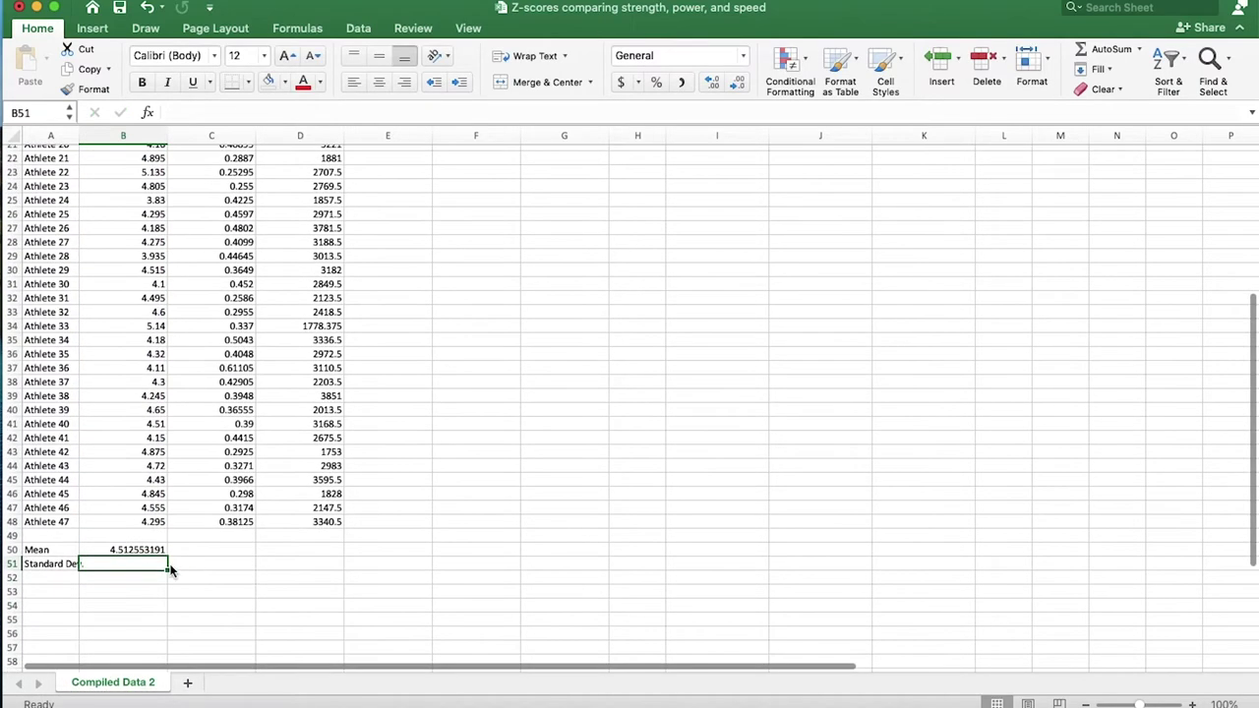
type("=st")
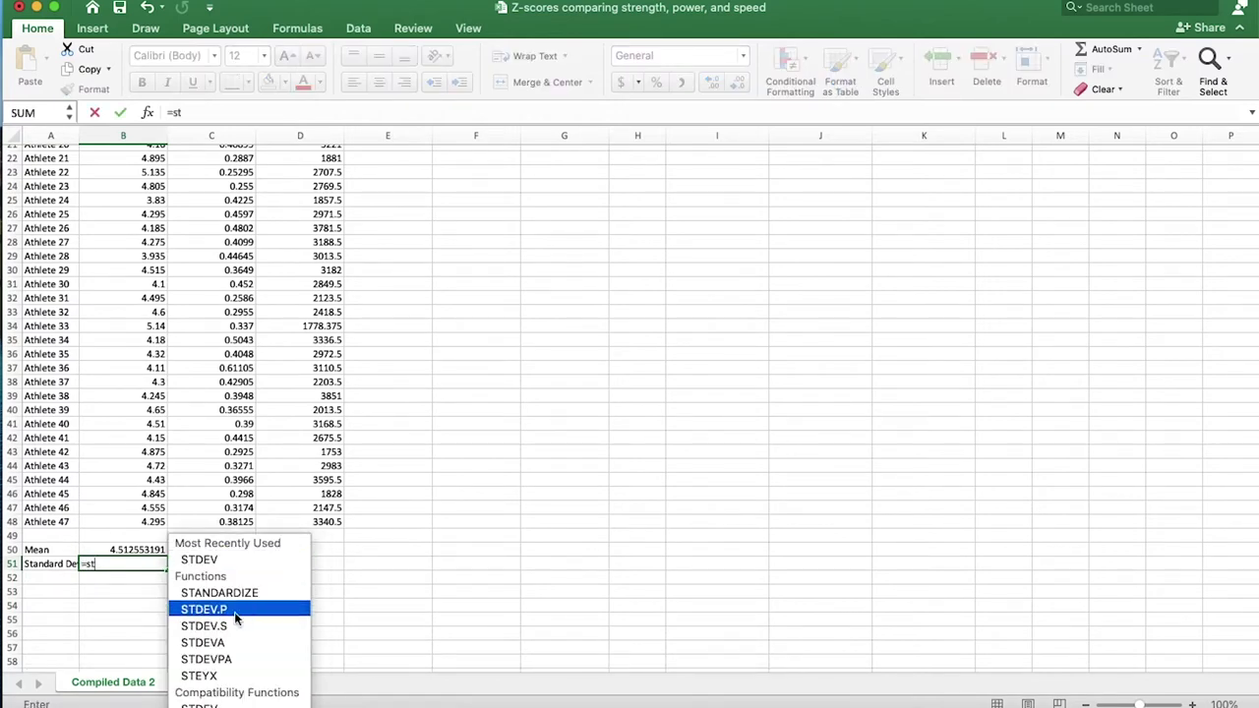
double_click(226, 630)
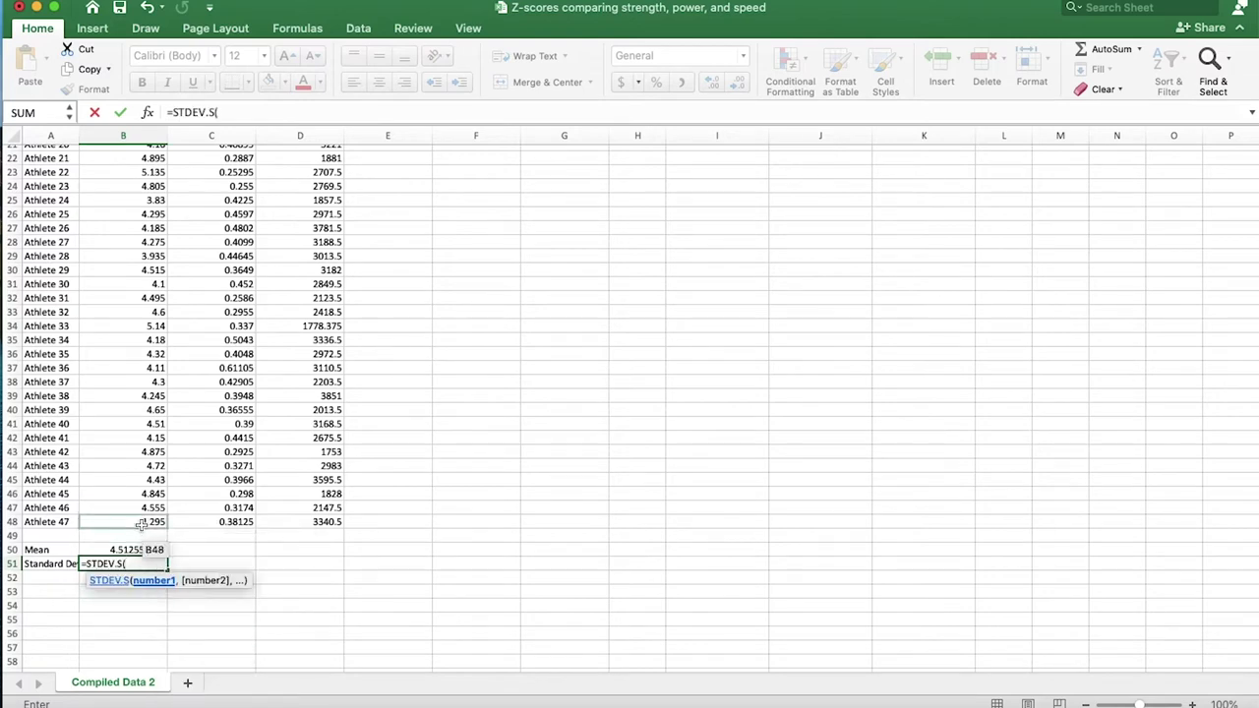
left_click(142, 524)
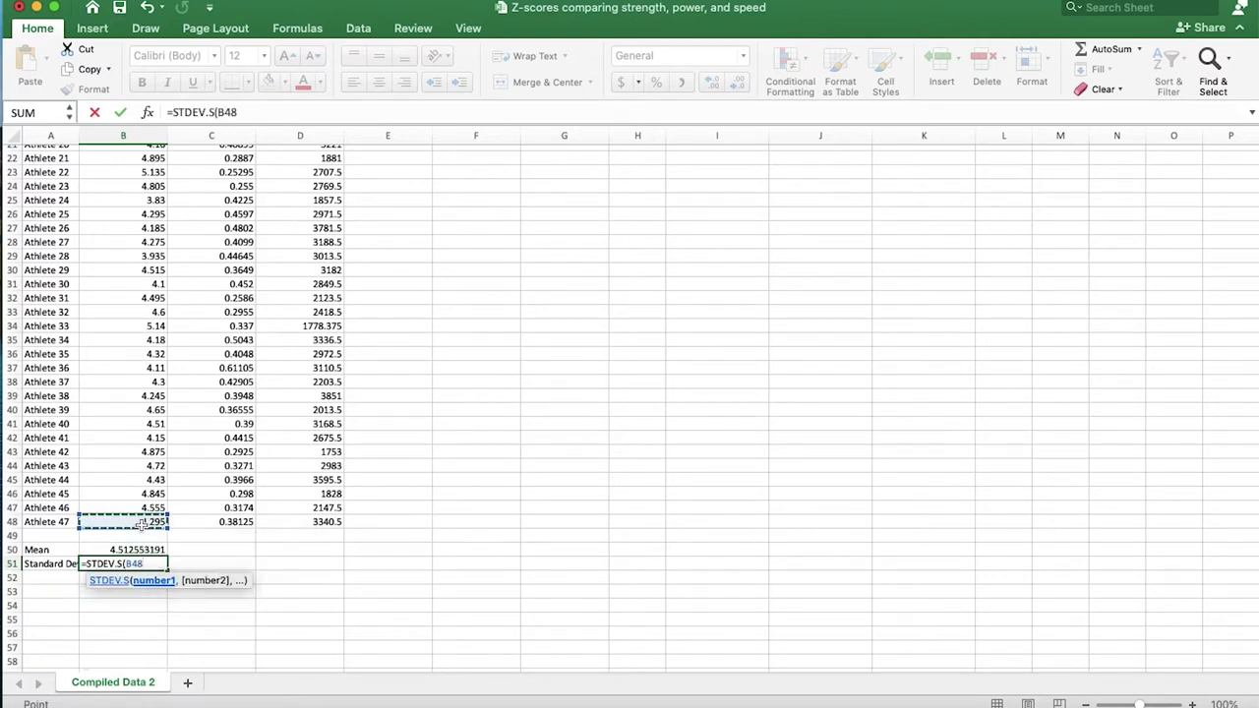
key("shift+super+Up")
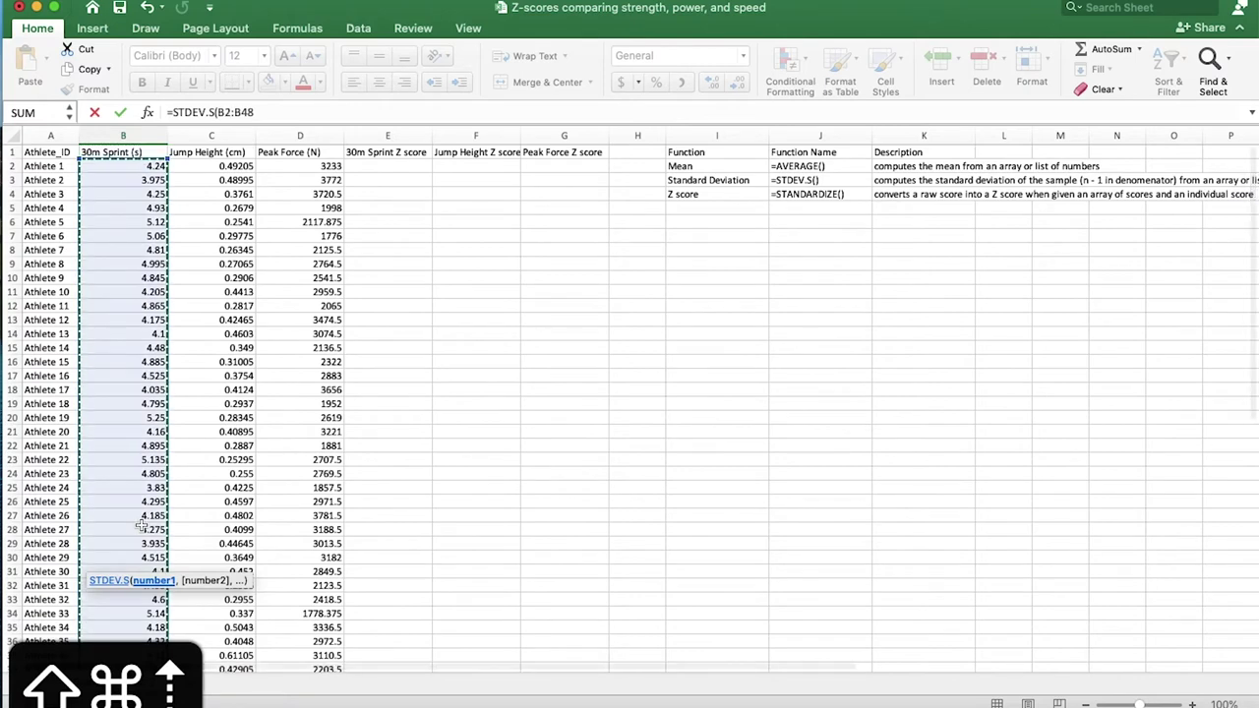
scroll(141, 527, "down", 10)
key("Return")
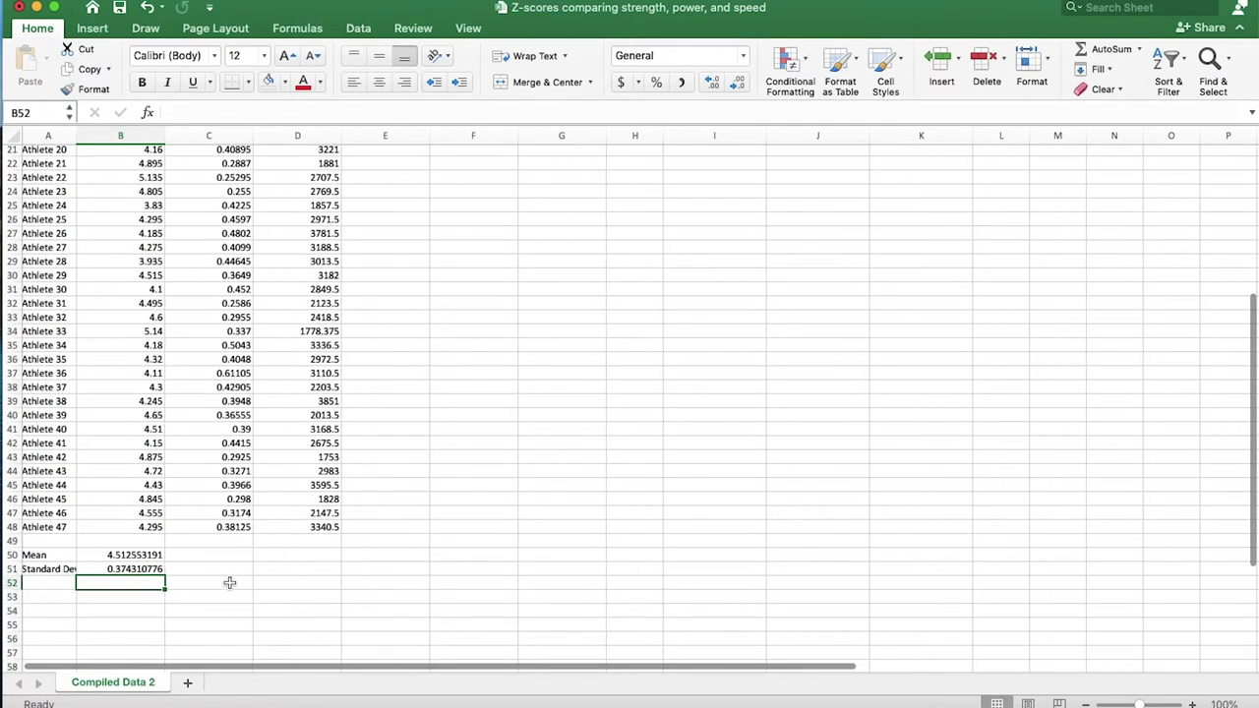
Fill the mean and standard deviation formulas from B50:B51 across to the jump height and peak force columns.
left_click(152, 555)
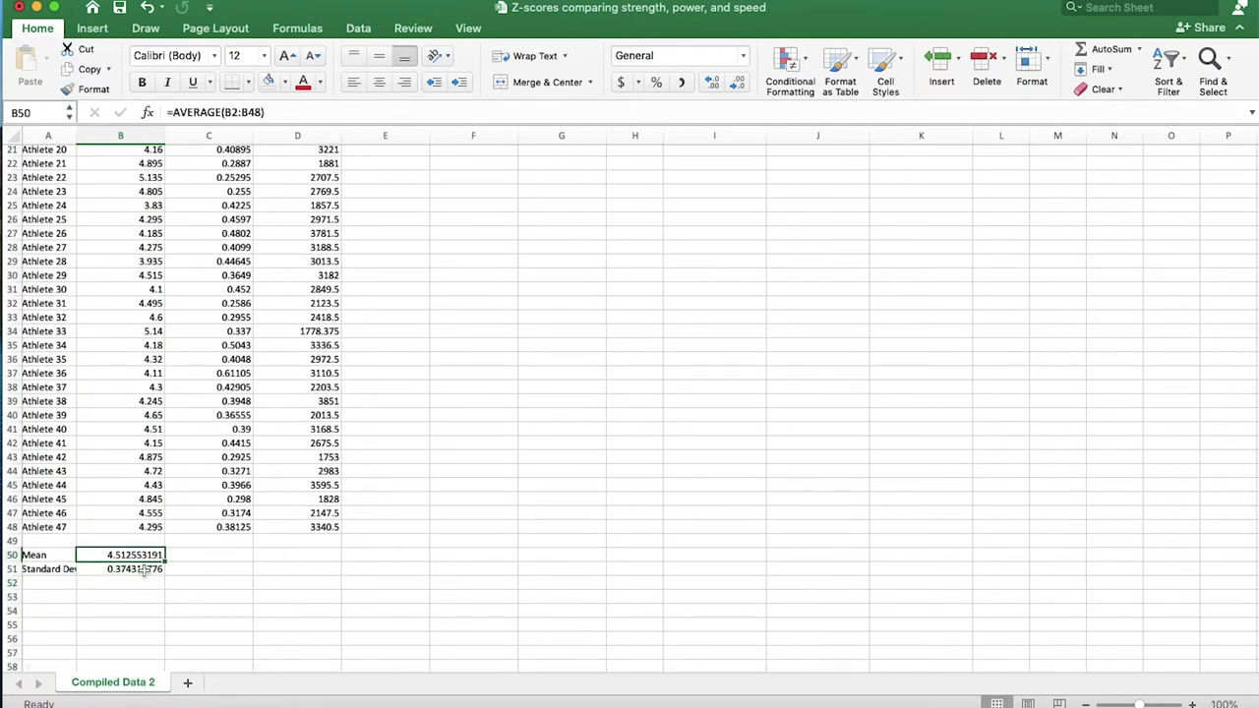
left_click(137, 568, "shift")
left_click_drag(163, 576, 311, 571)
left_click(456, 571)
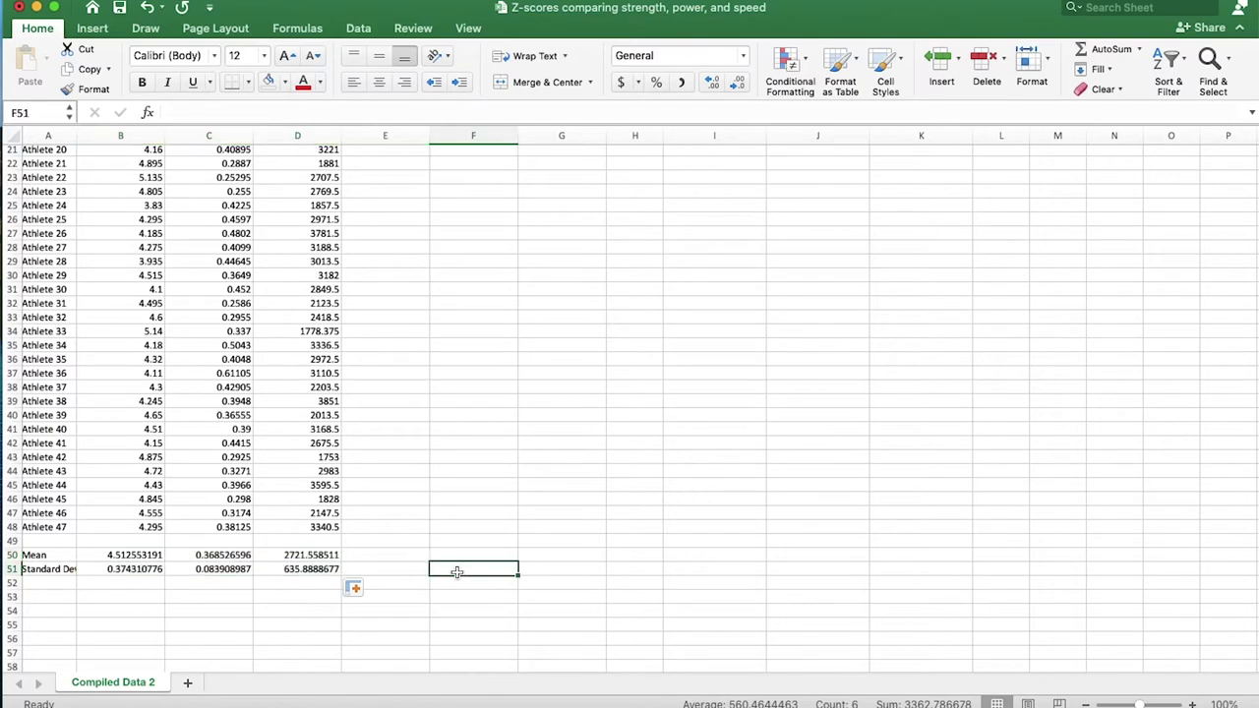
Begin the 30m Sprint Z score formula in E2 as =(B2-$B$50), with the mean as an absolute reference.
scroll(461, 524, "up", 10)
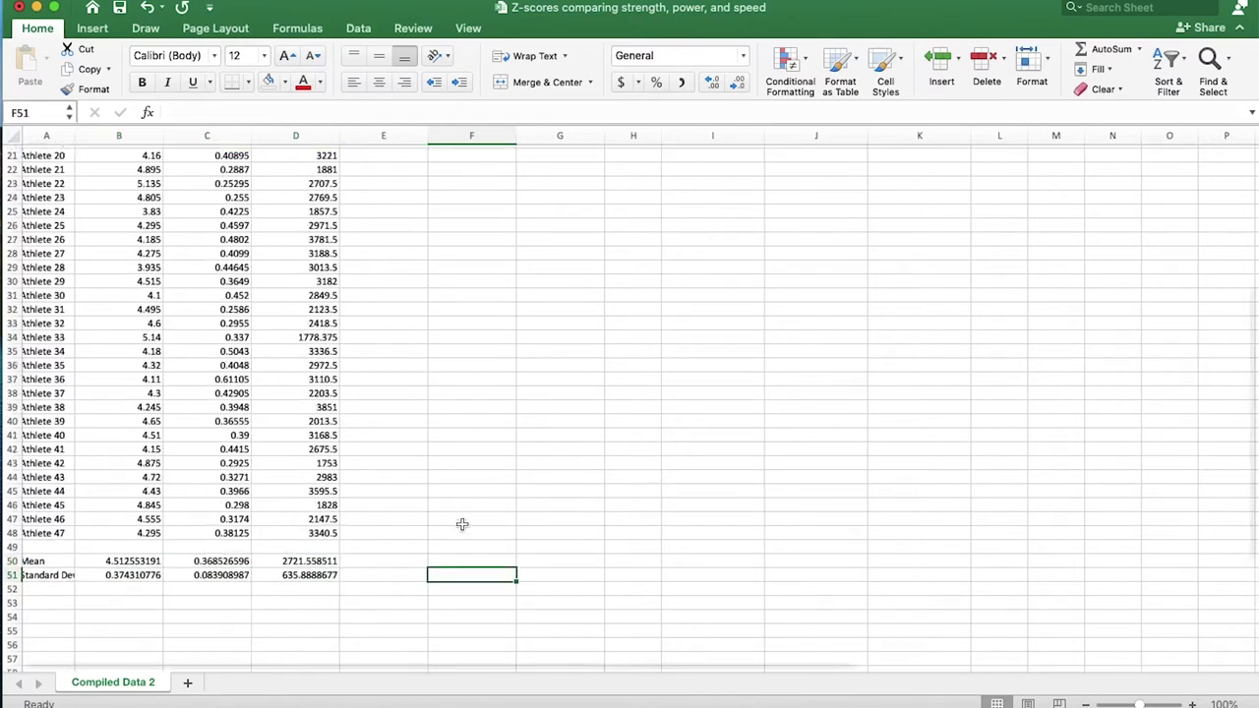
left_click(387, 169)
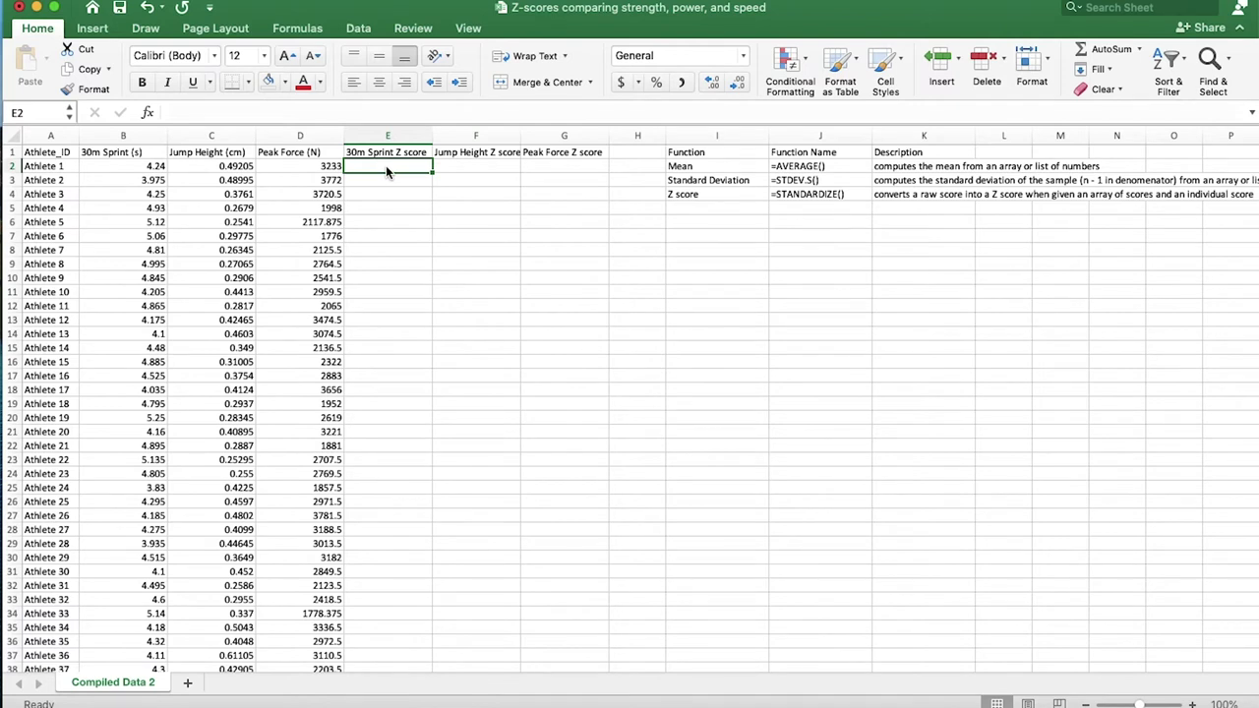
type("=")
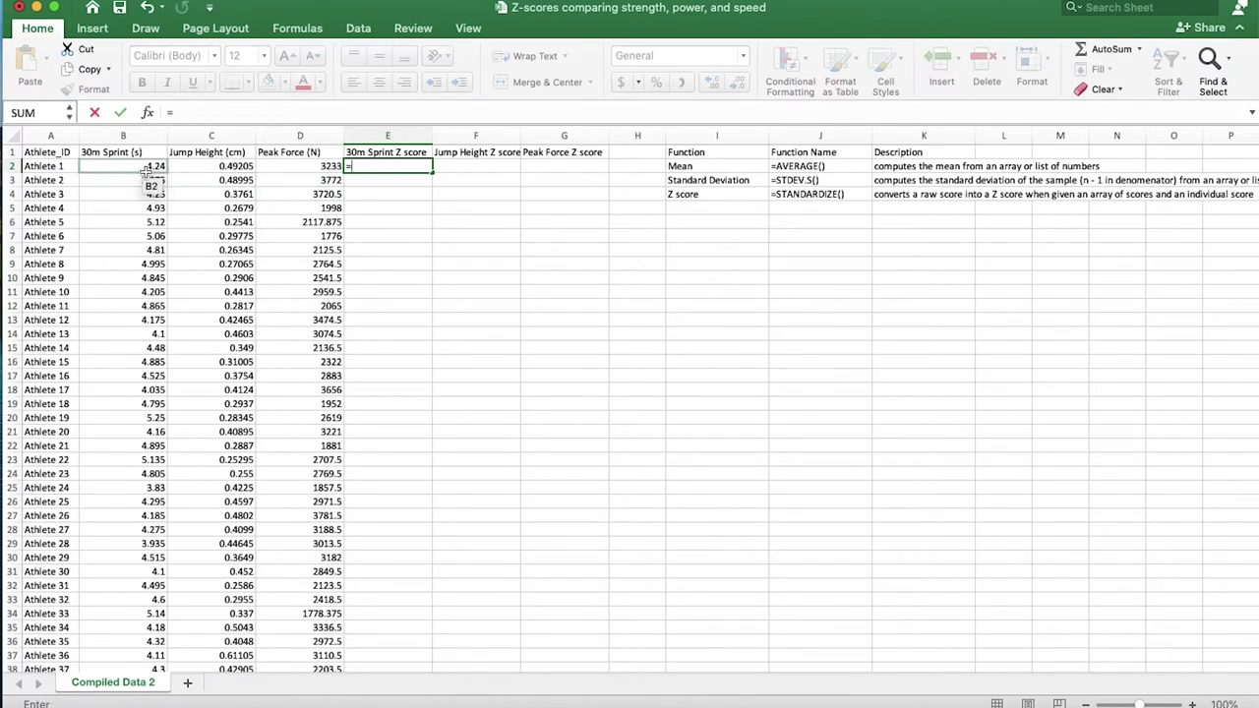
left_click(147, 169)
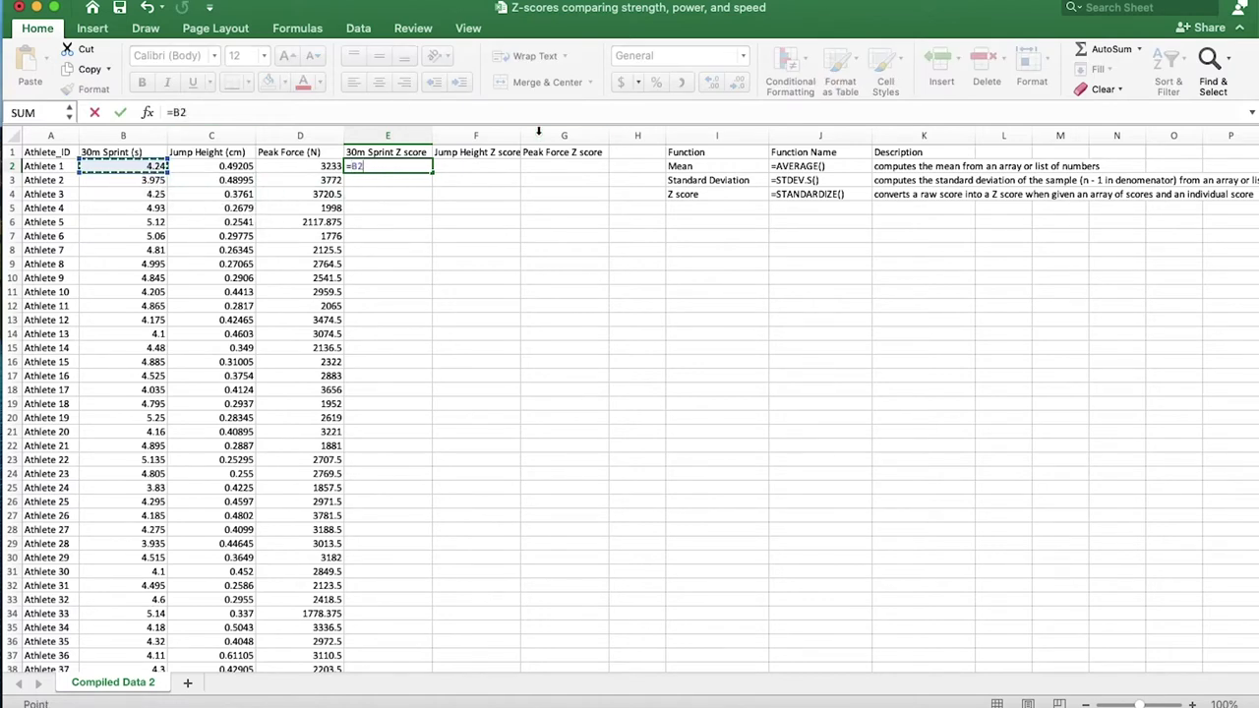
type("-")
scroll(454, 396, "down", 13)
scroll(453, 395, "down", 3)
scroll(272, 400, "up", 3)
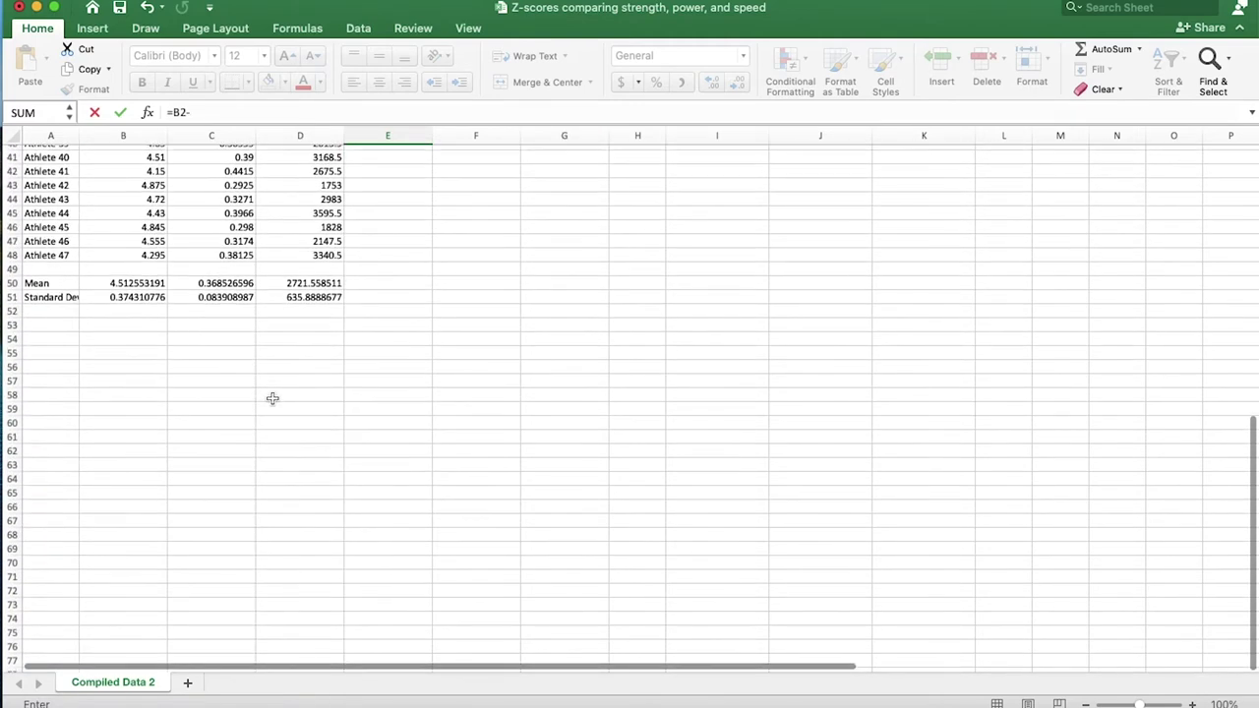
left_click(143, 283)
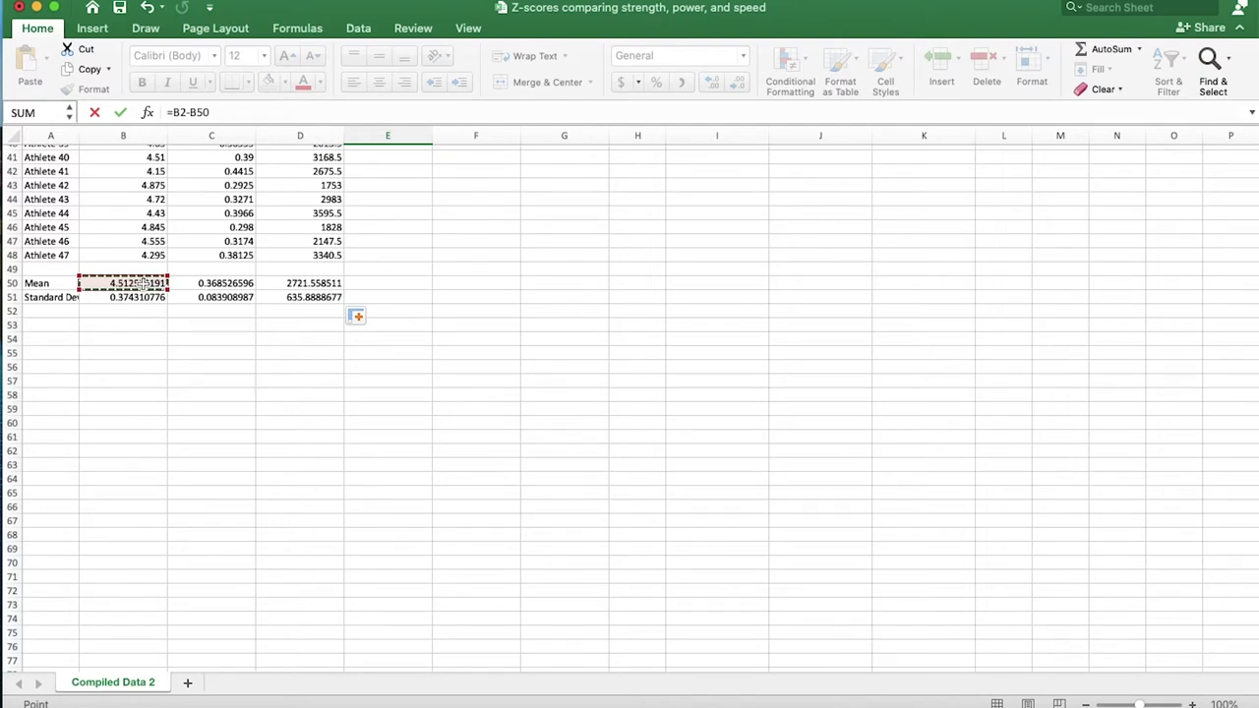
key("F4")
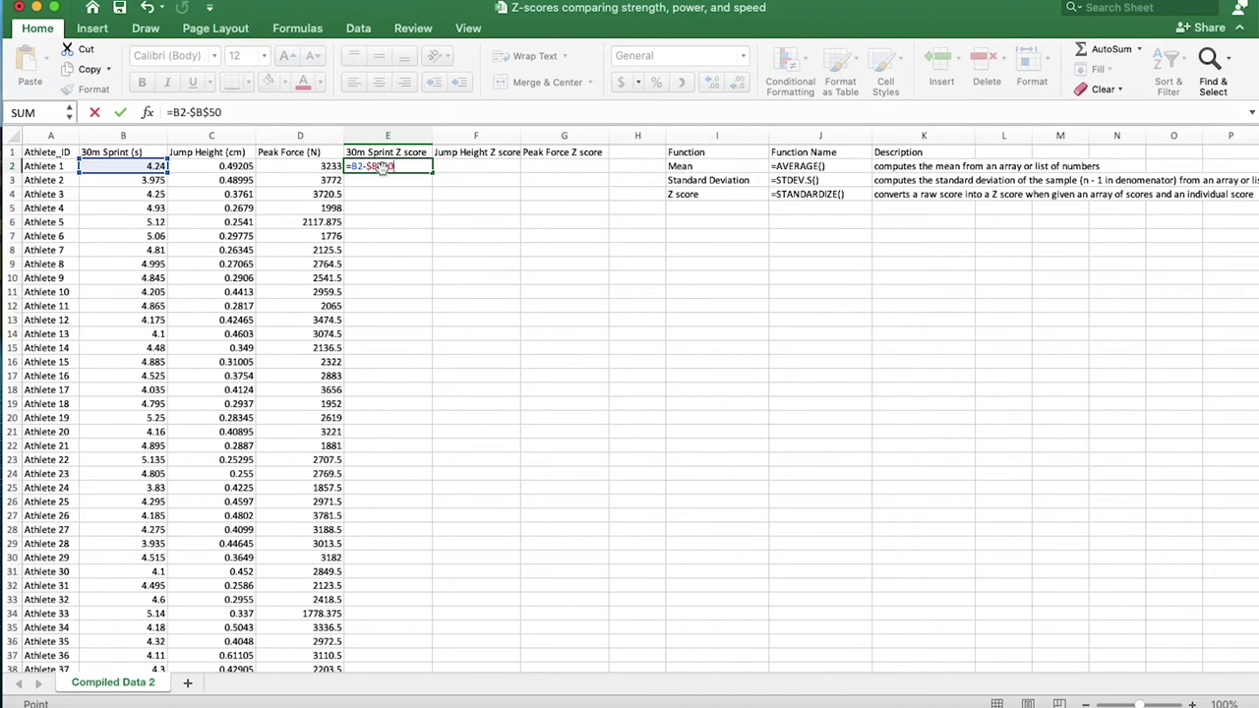
type(")")
type("(")
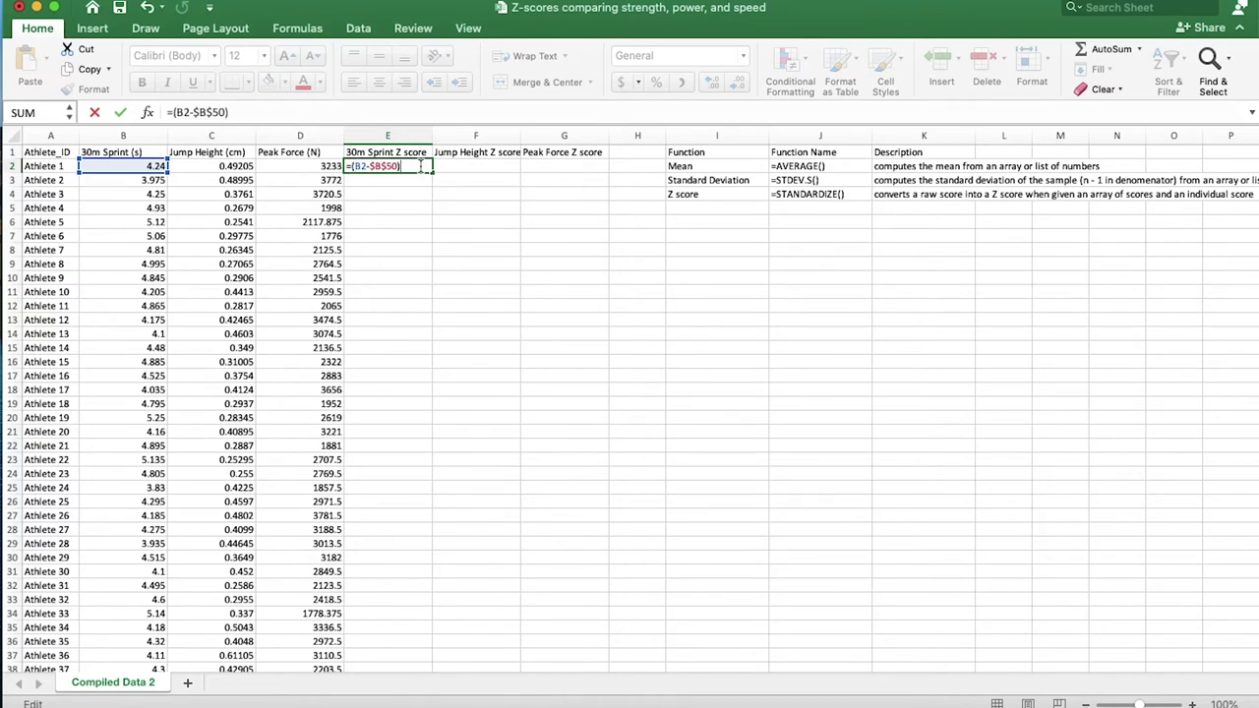
Complete the E2 formula by dividing by the standard deviation as the absolute reference $B$51.
scroll(319, 470, "down", 9)
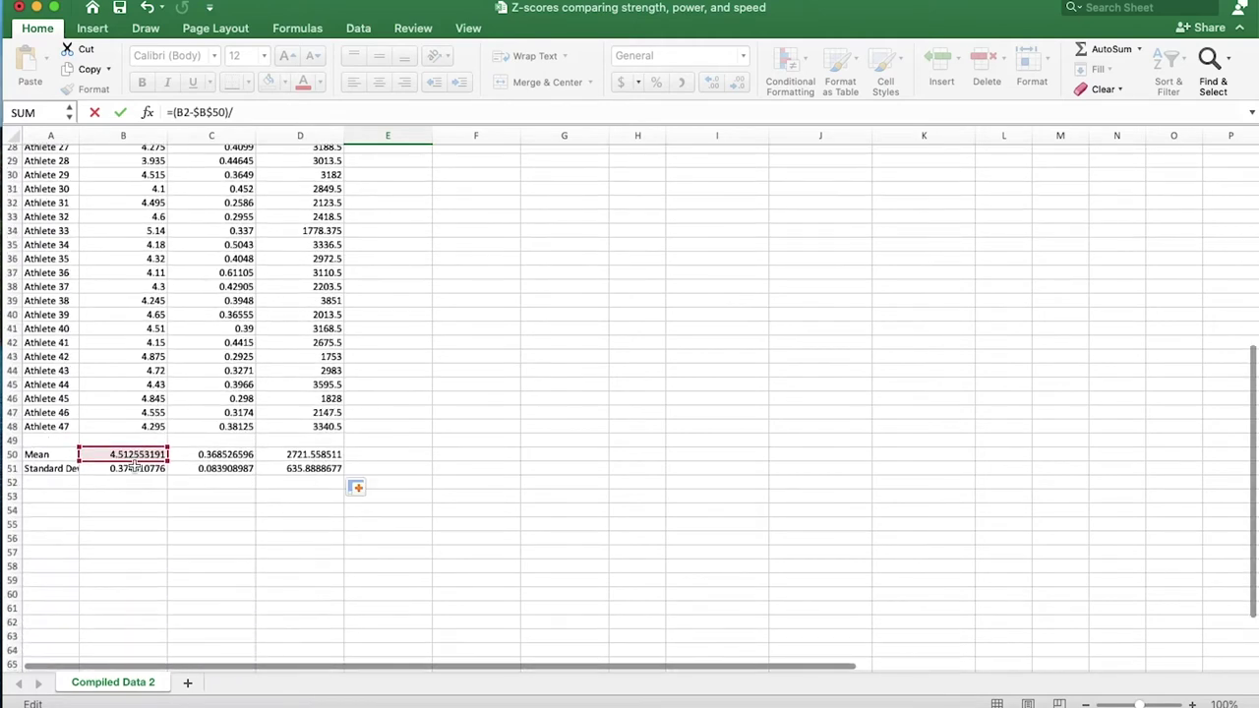
left_click(132, 468)
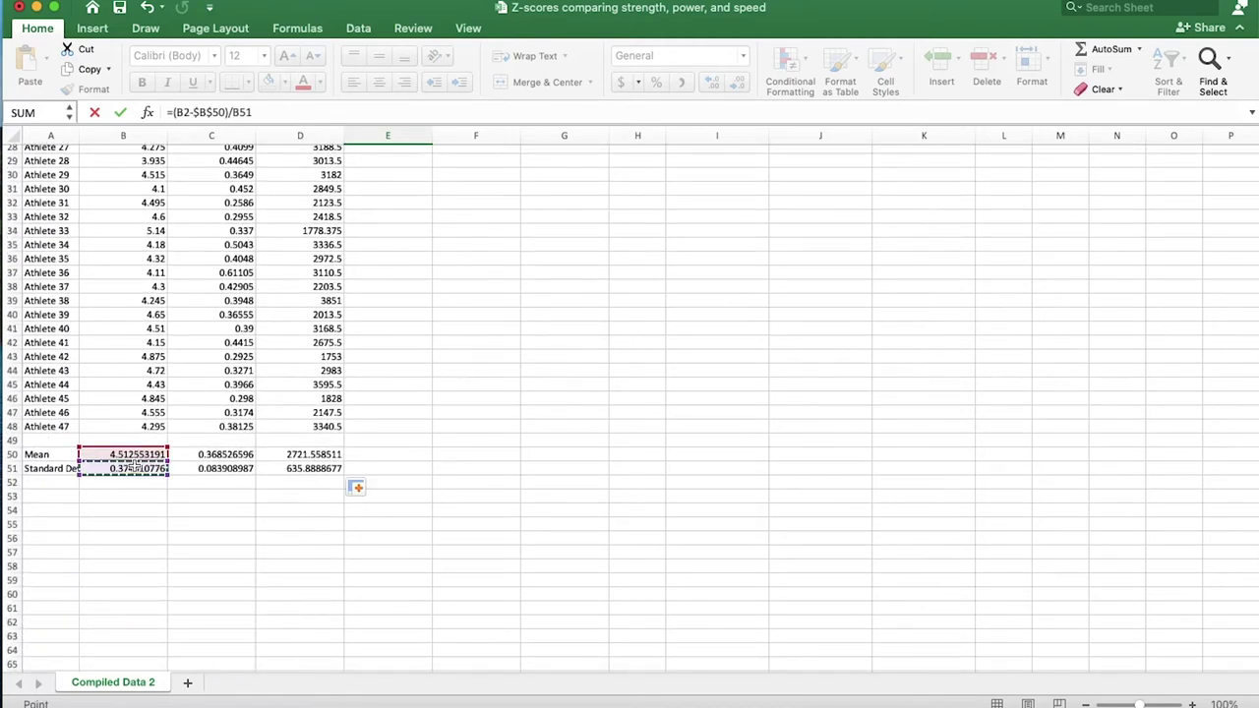
key("F4")
scroll(295, 433, "up", 9)
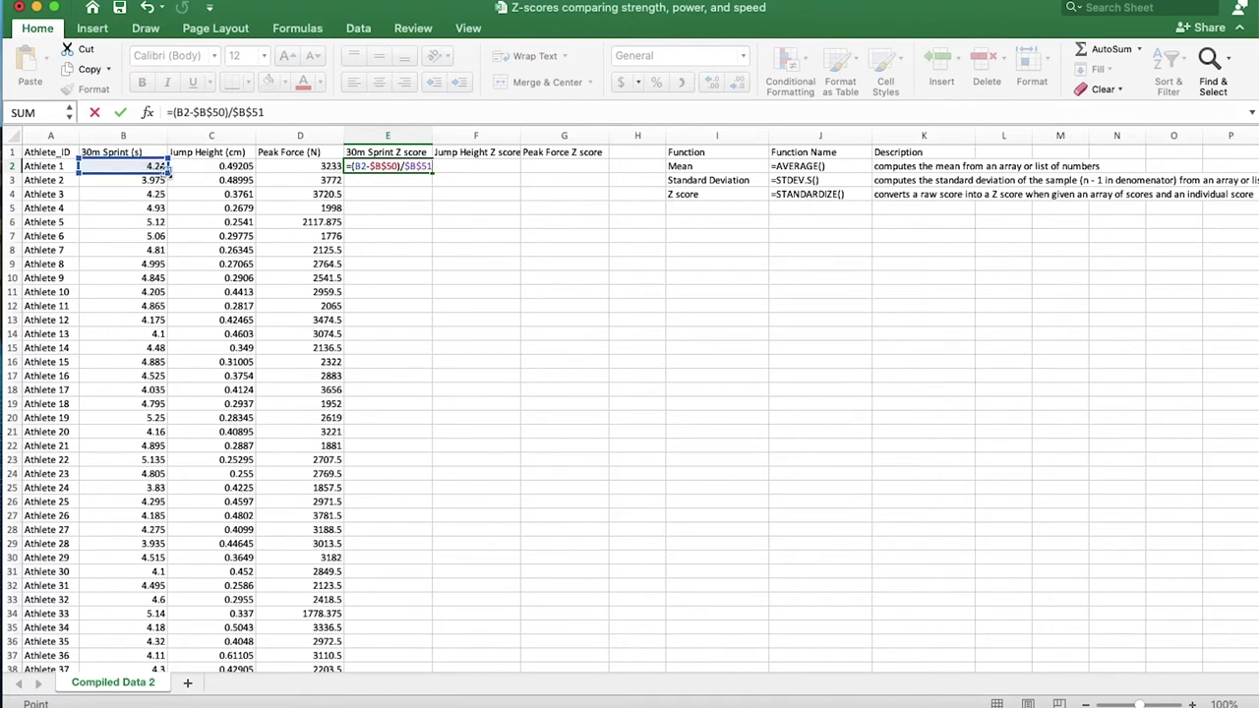
key("Return")
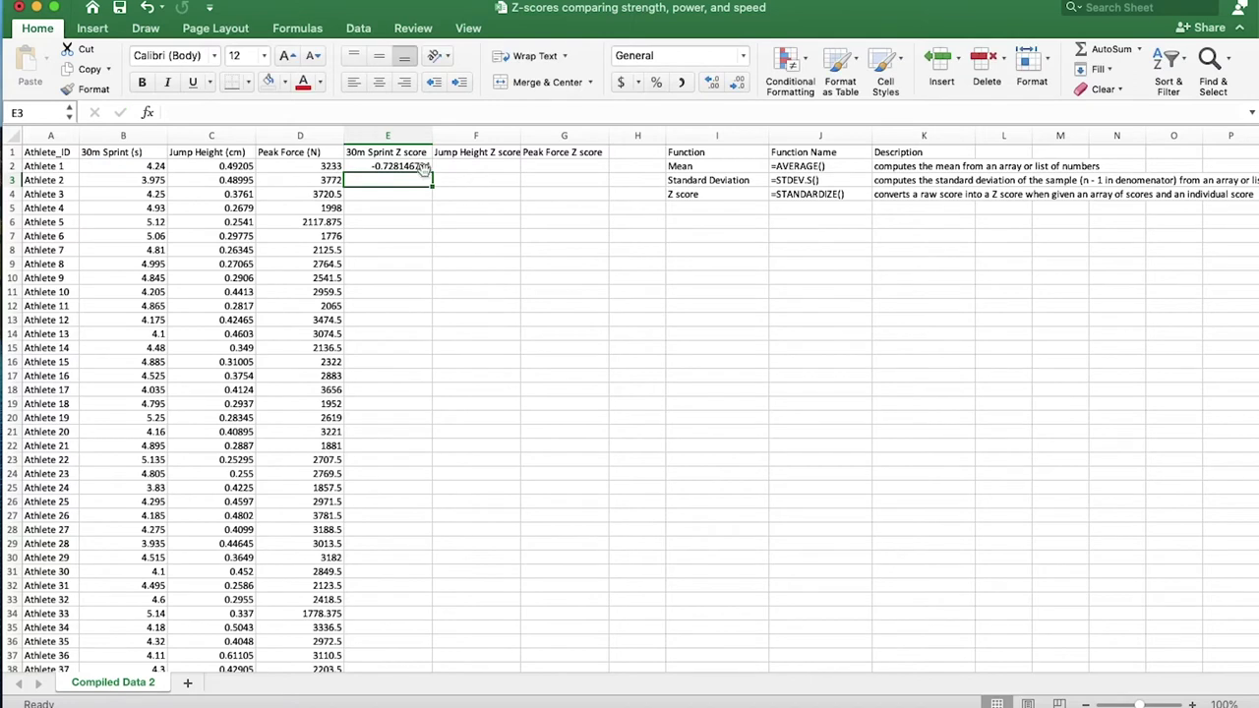
Fill the Z score formula from E2 down the 30m Sprint Z score column for all athletes.
left_click(423, 169)
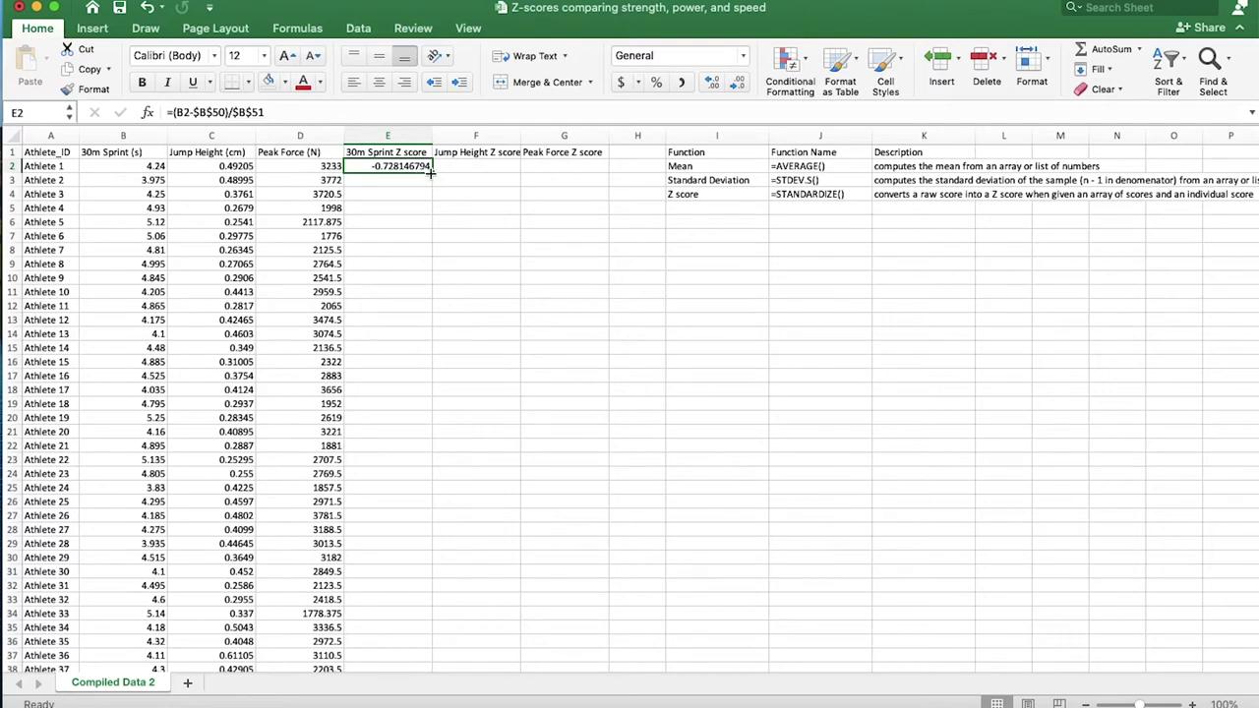
double_click(430, 169)
scroll(358, 319, "down", 1)
scroll(358, 332, "up", 1)
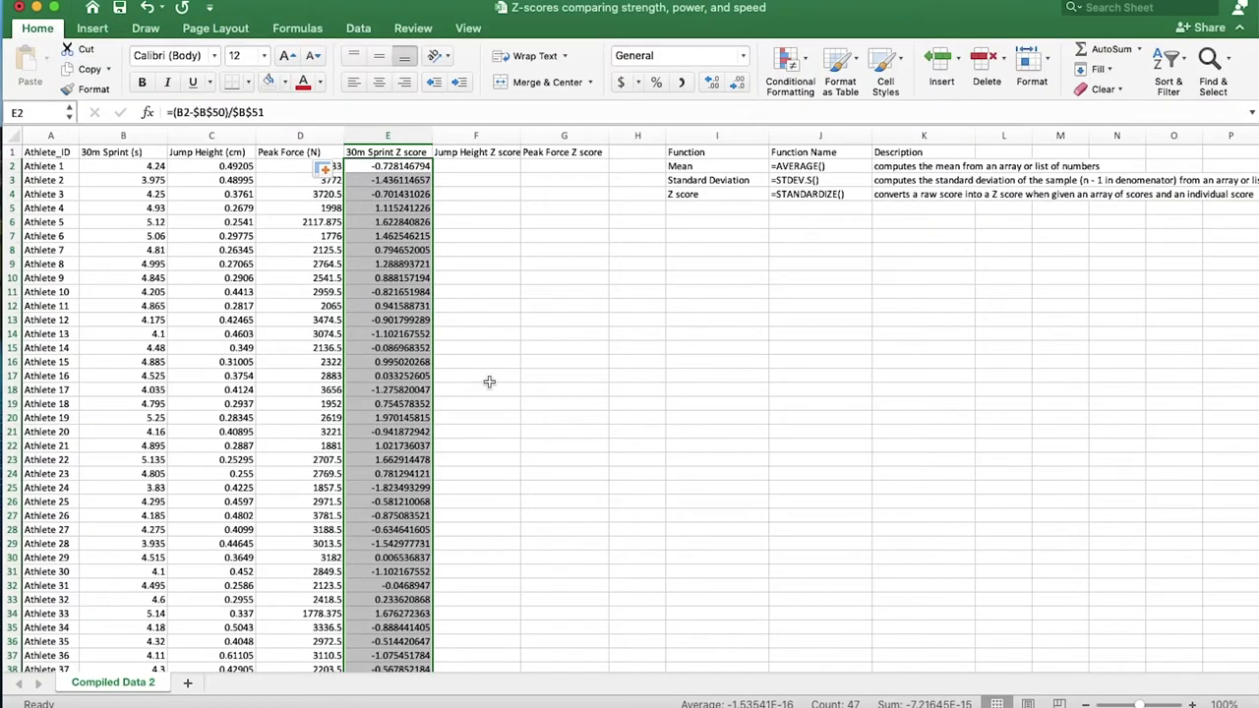
Copy the 30m Sprint Z score formulas into the Jump Height and Peak Force Z score columns, starting at F2 and G2.
key("cmd+c")
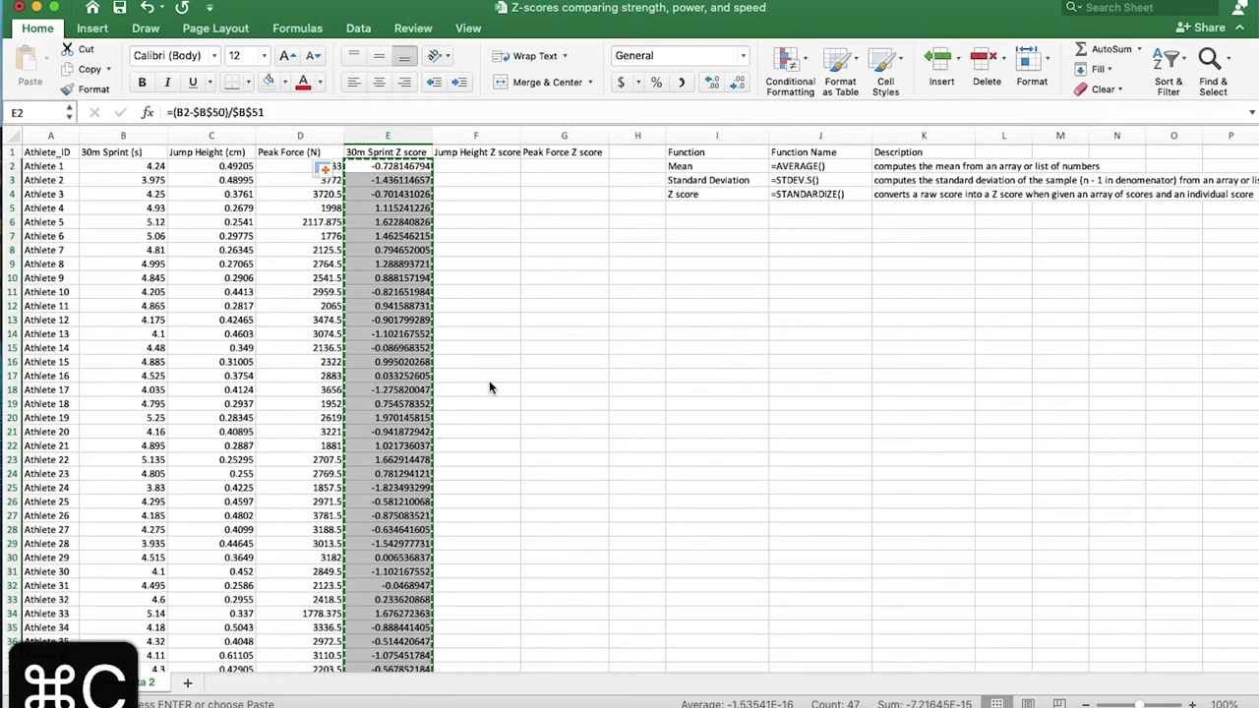
mouse_move(470, 169)
left_mouse_down()
mouse_move(472, 246)
mouse_move(466, 170)
left_mouse_up()
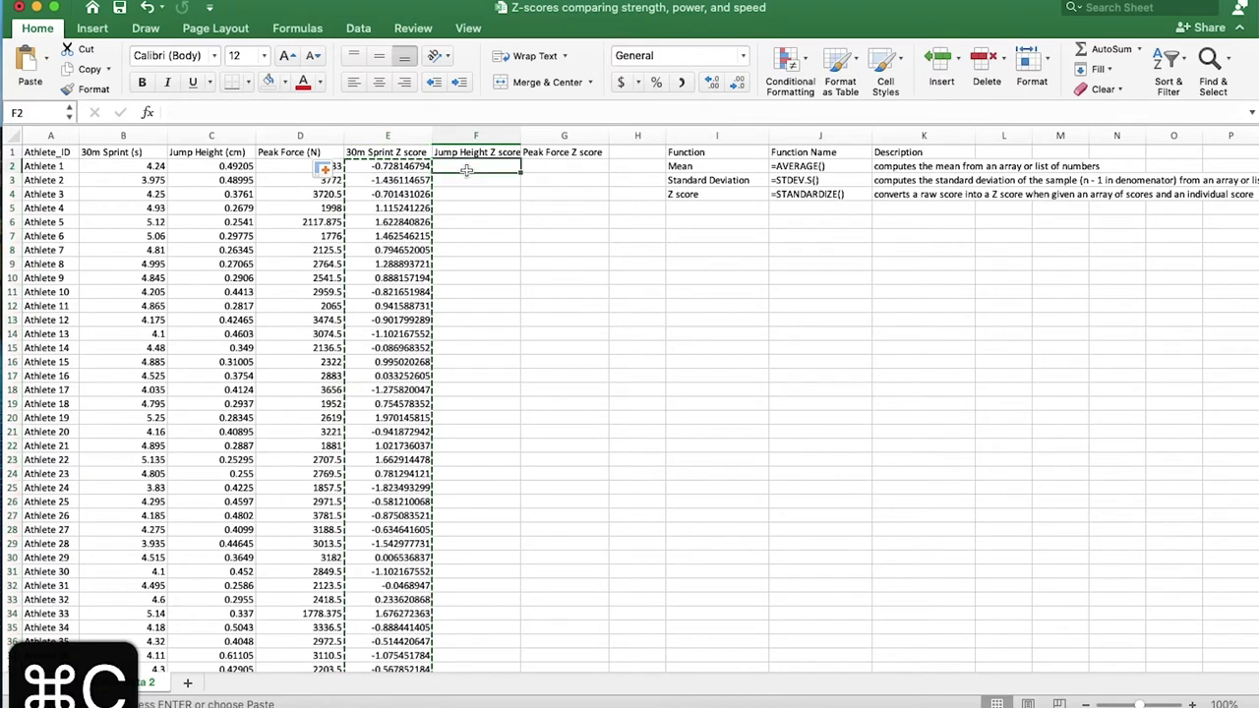
key("super+v")
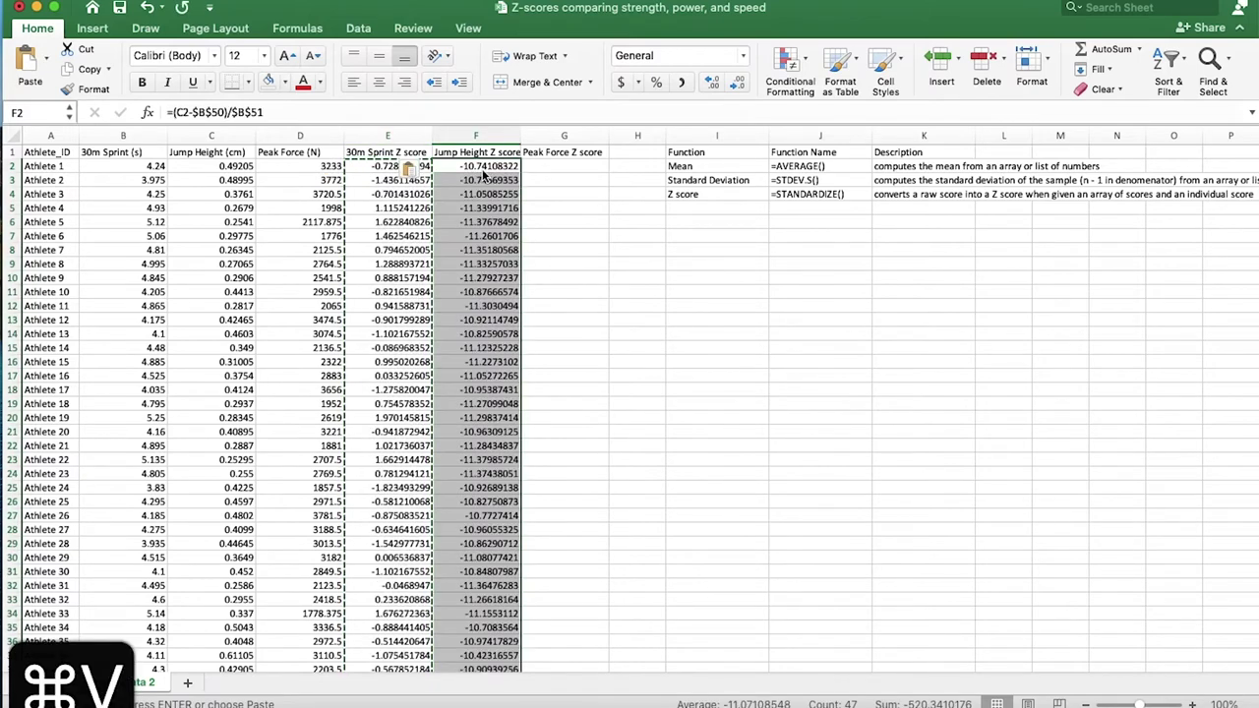
left_click(551, 166)
key("super+v")
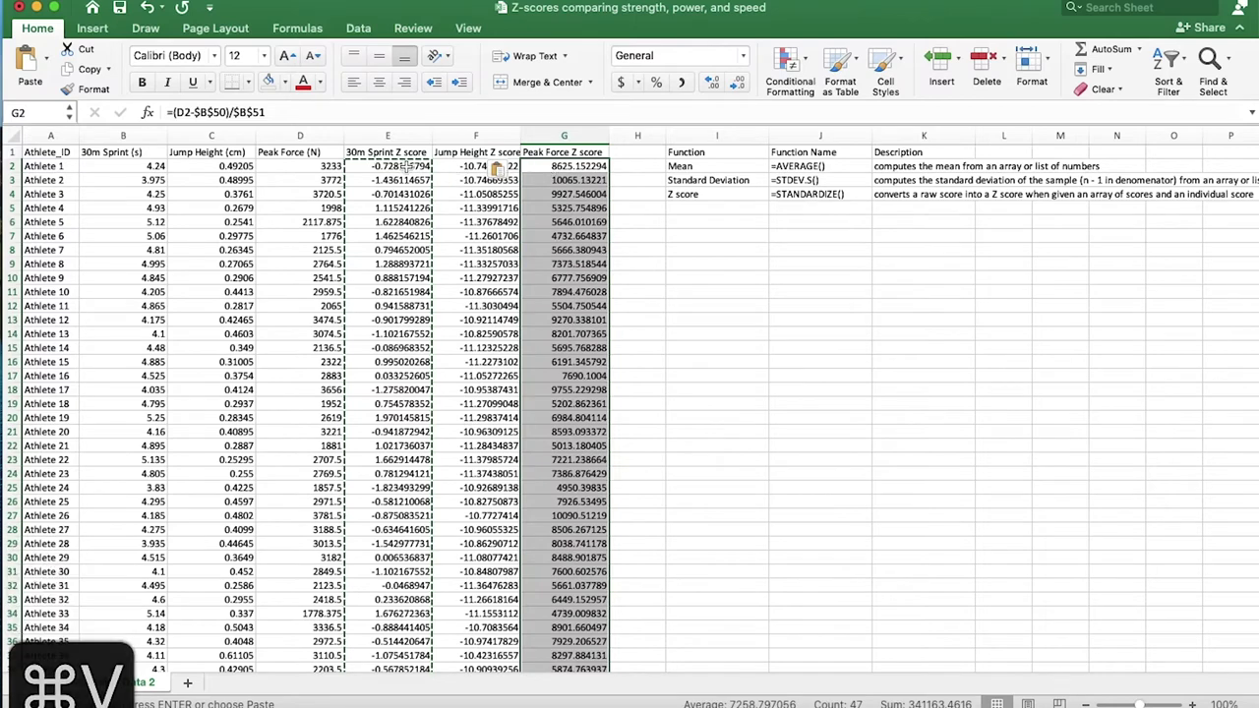
Change the Jump Height Z score formula in F2 to =(C2-$C$50)/$C$51.
double_click(476, 167)
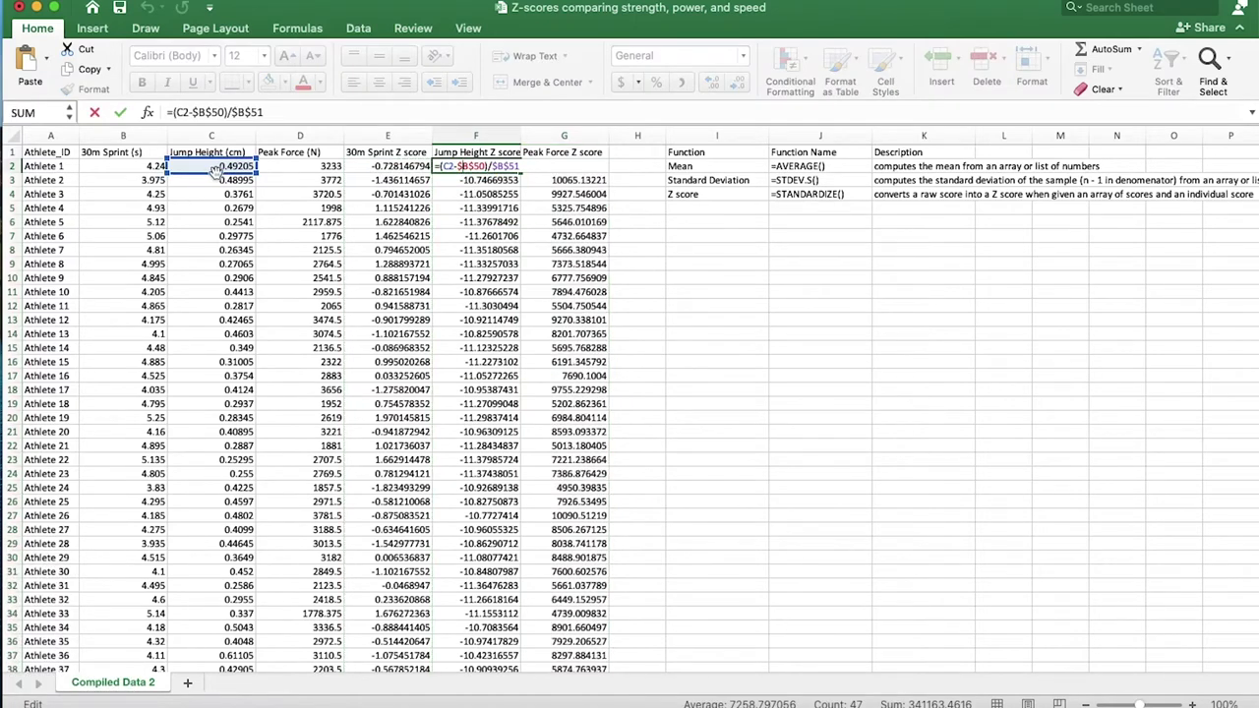
scroll(293, 424, "down", 10)
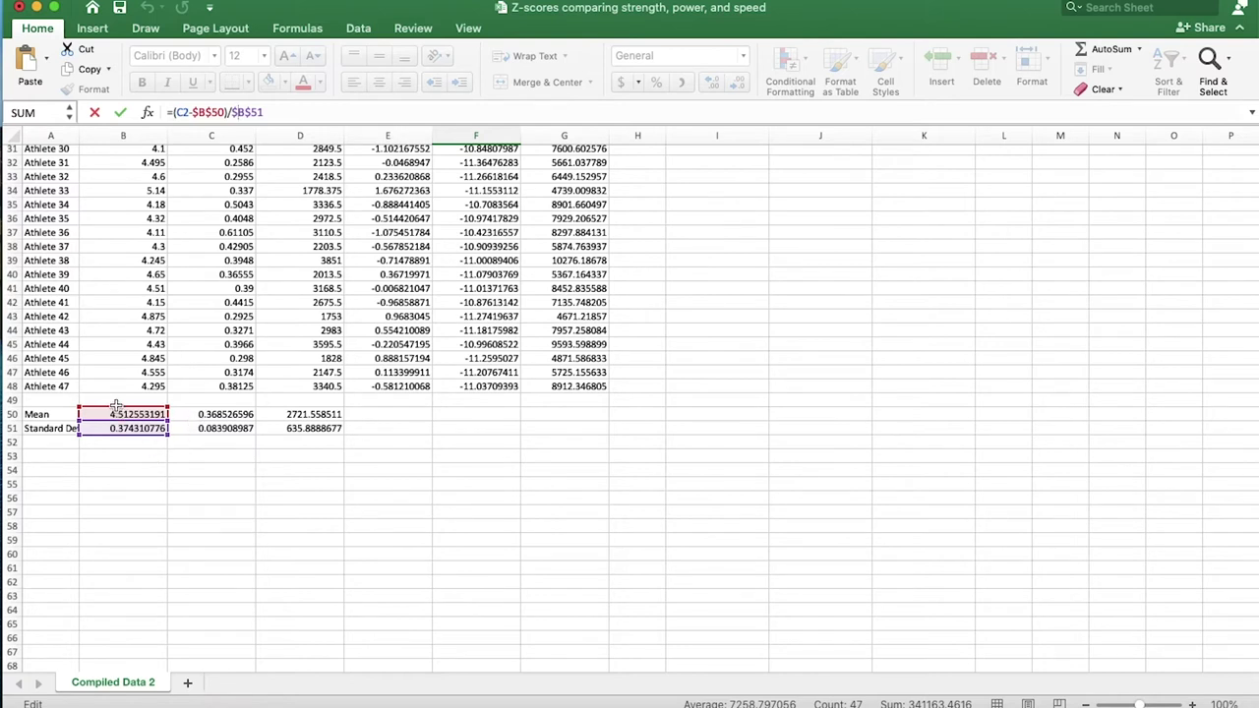
left_click_drag(115, 406, 217, 413)
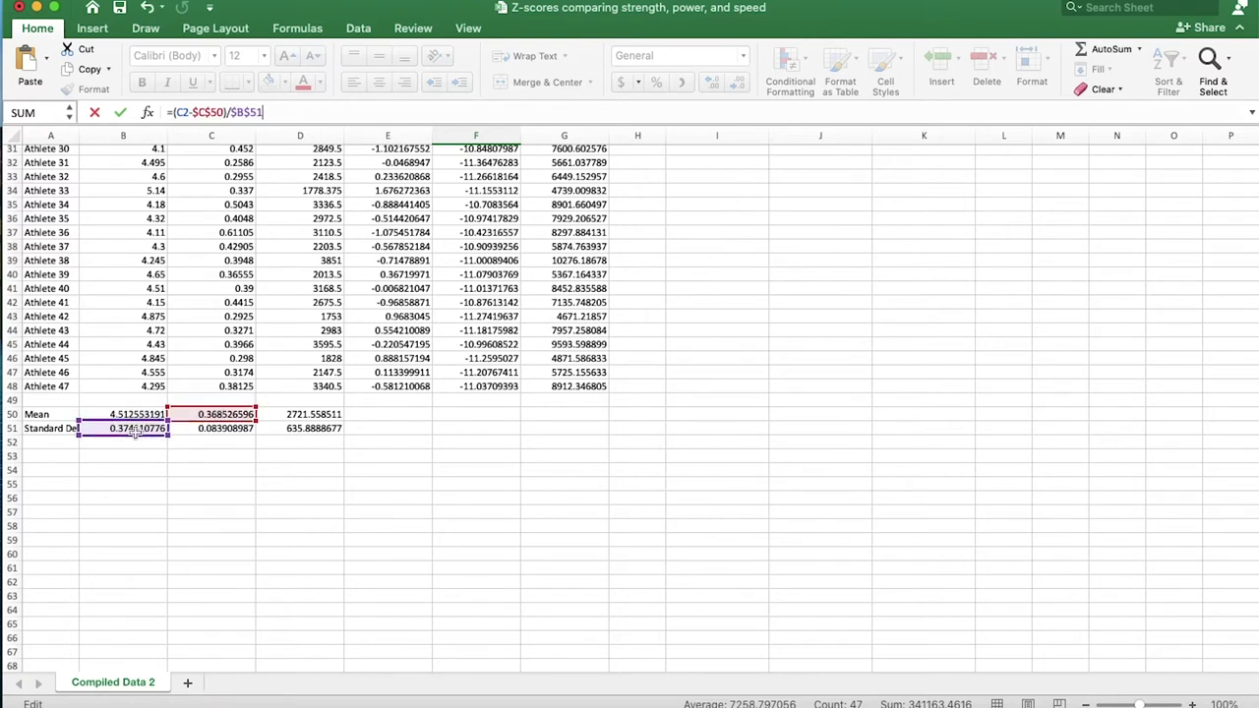
left_click_drag(129, 423, 202, 421)
key("Return")
key("Escape")
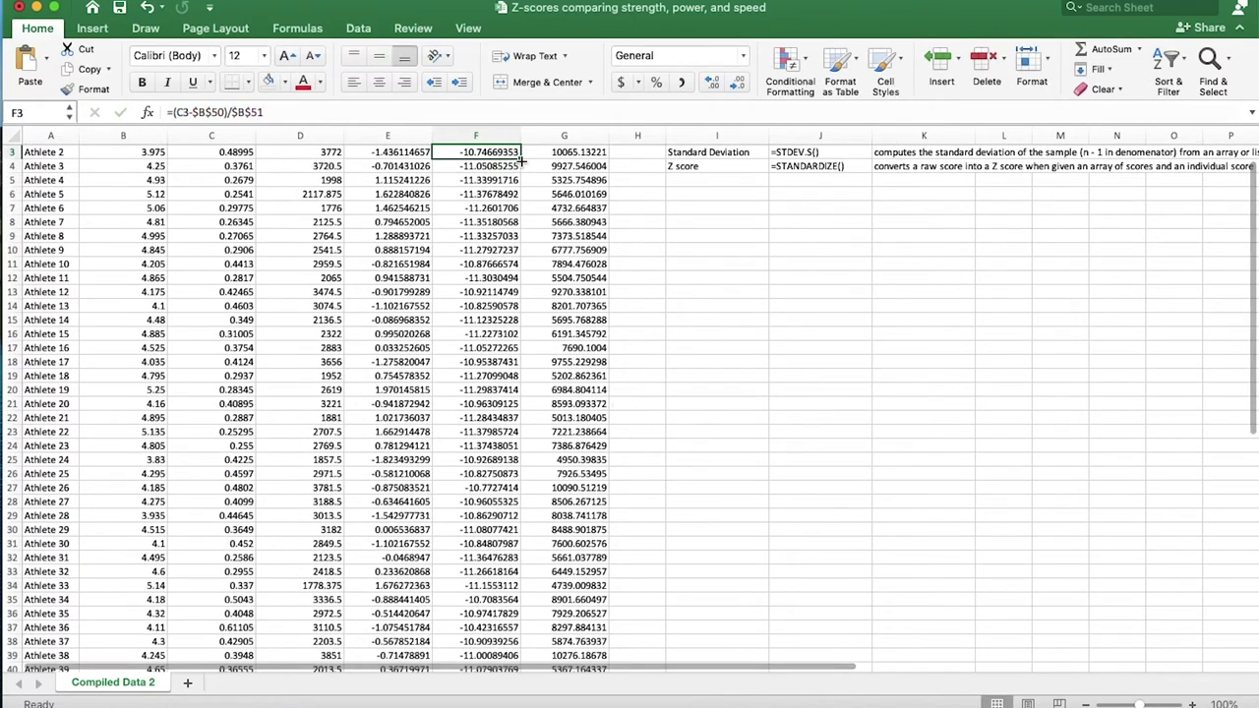
Point the Peak Force Z score formula in G3 at $D$50 and $D$51, and fill G4 down the column.
double_click(521, 160)
double_click(564, 153)
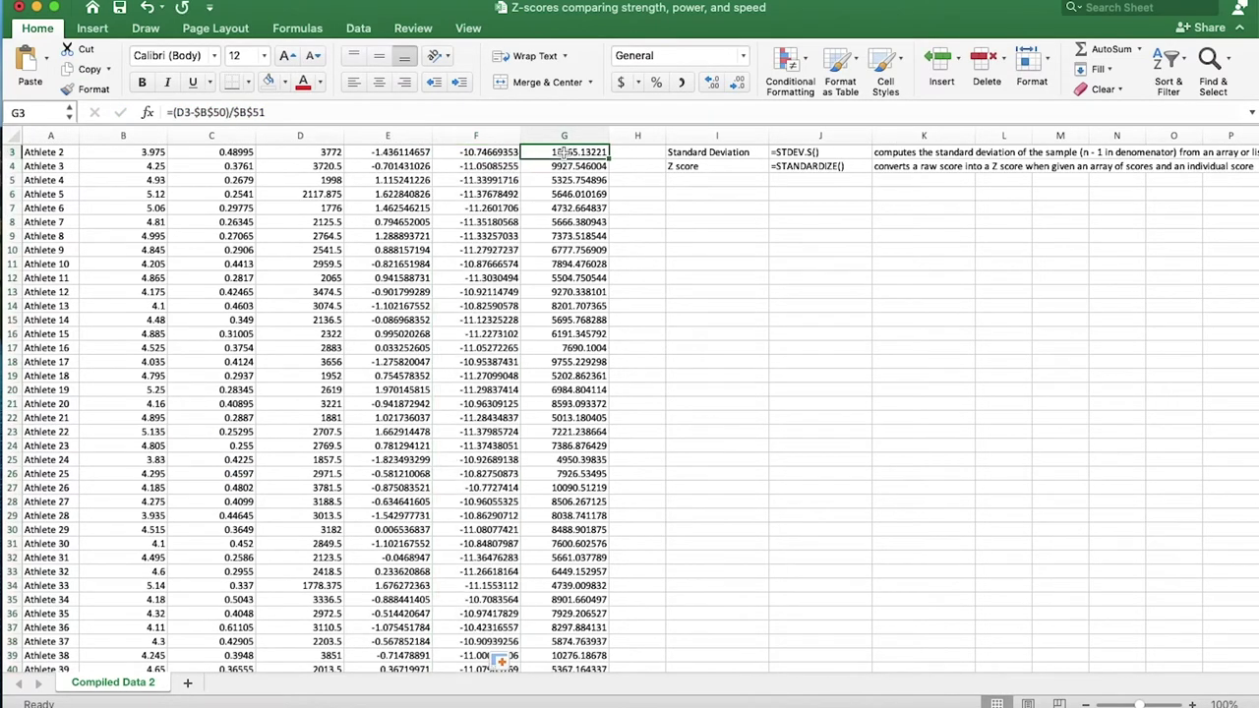
scroll(427, 427, "down", 10)
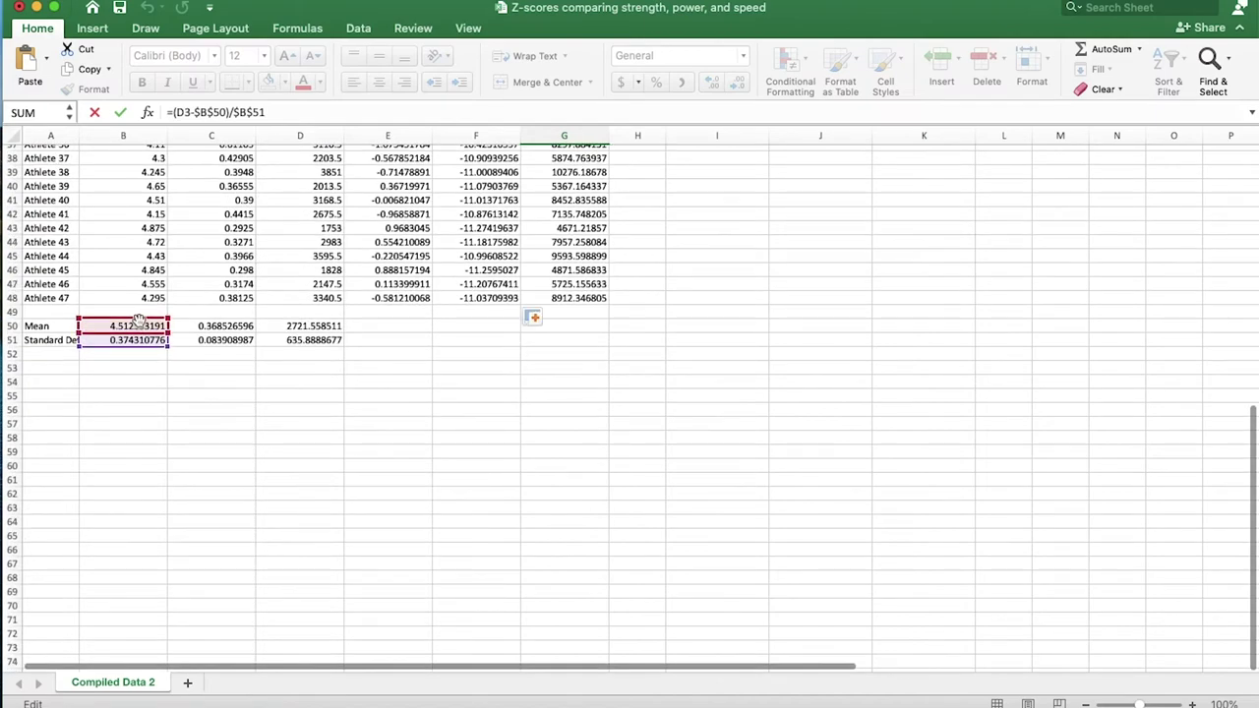
left_click_drag(134, 327, 295, 331)
left_click(148, 329)
key("Return")
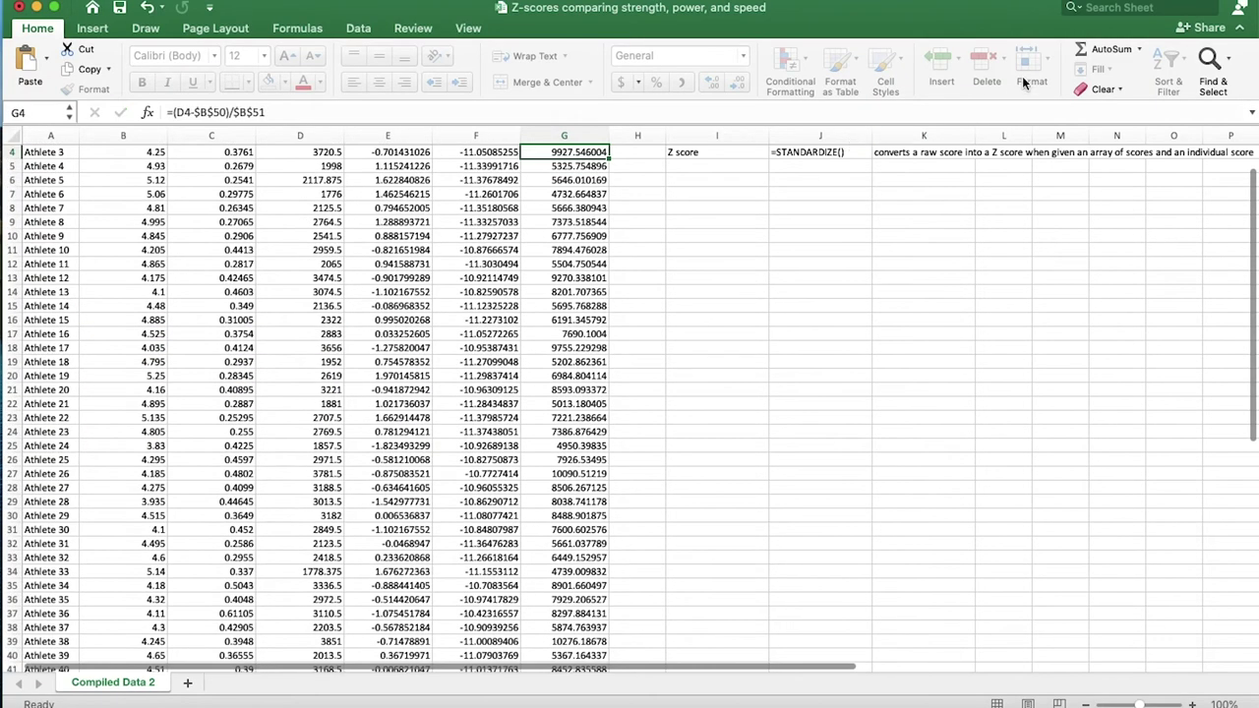
double_click(610, 157)
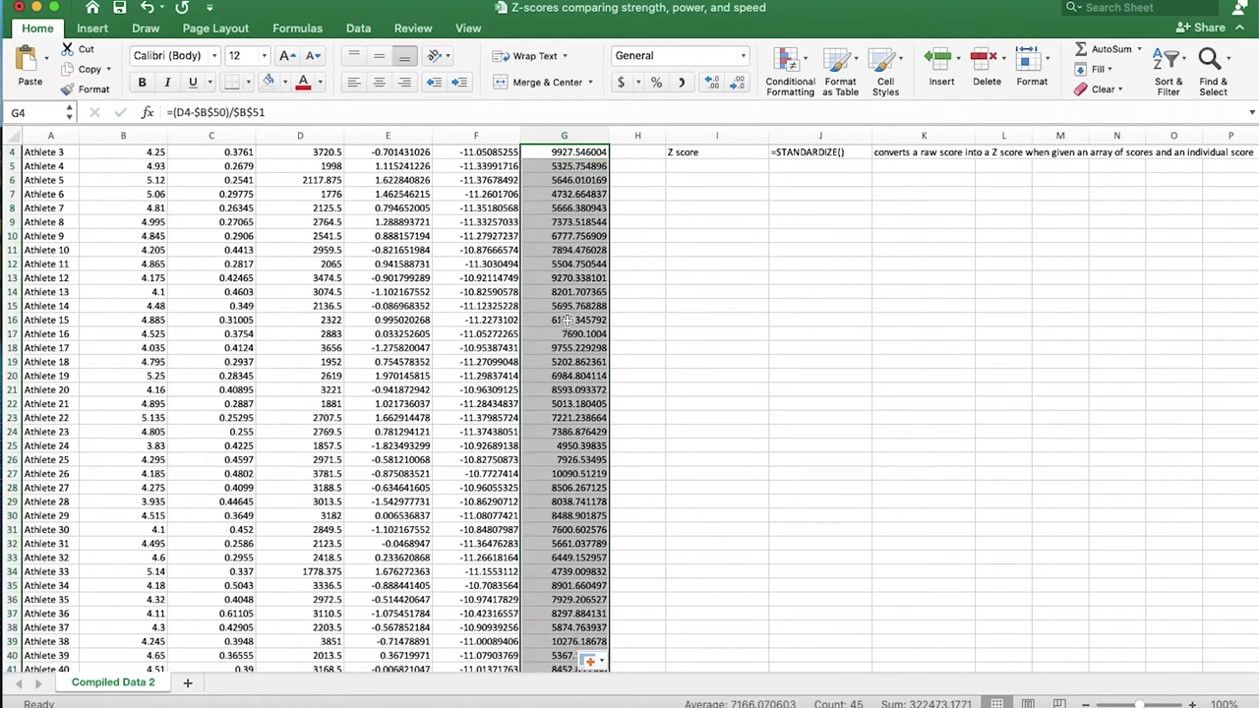
Change the Peak Force Z score formula in G2 to =(D2-$D$50)/$D$51 and fill it down for all athletes.
scroll(542, 250, "up", 3)
double_click(561, 166)
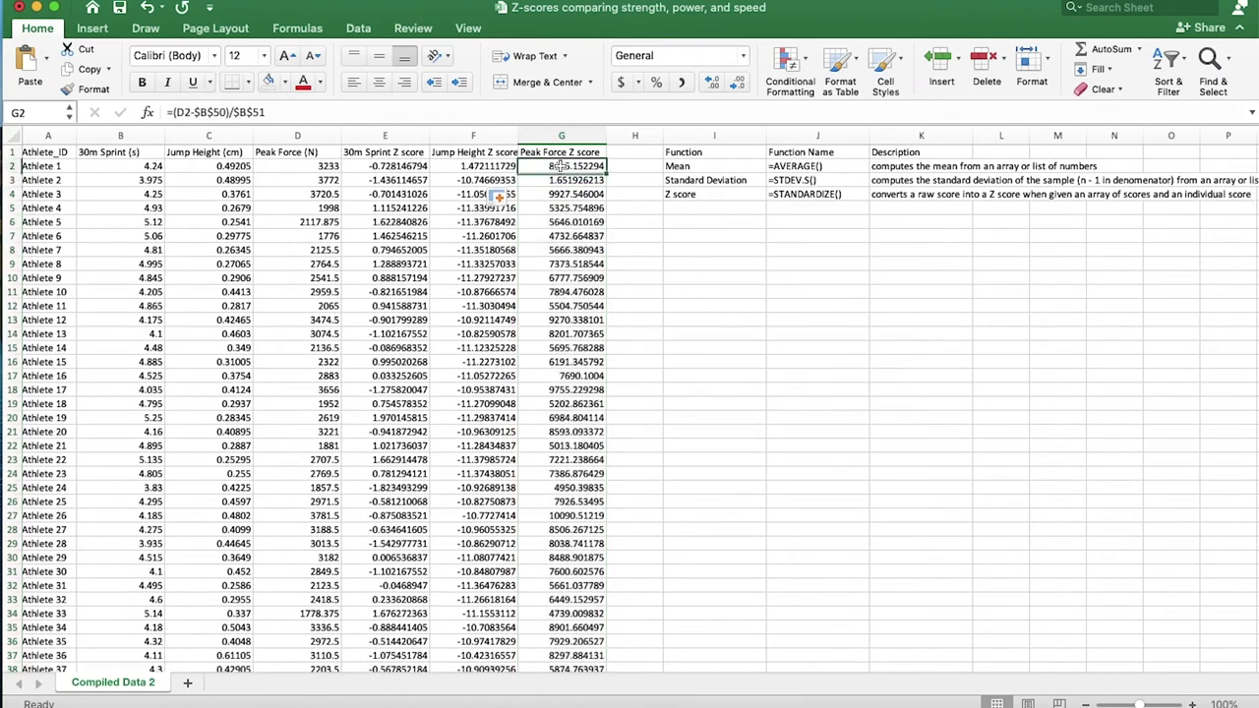
scroll(565, 284, "down", 15)
left_click_drag(141, 232, 318, 232)
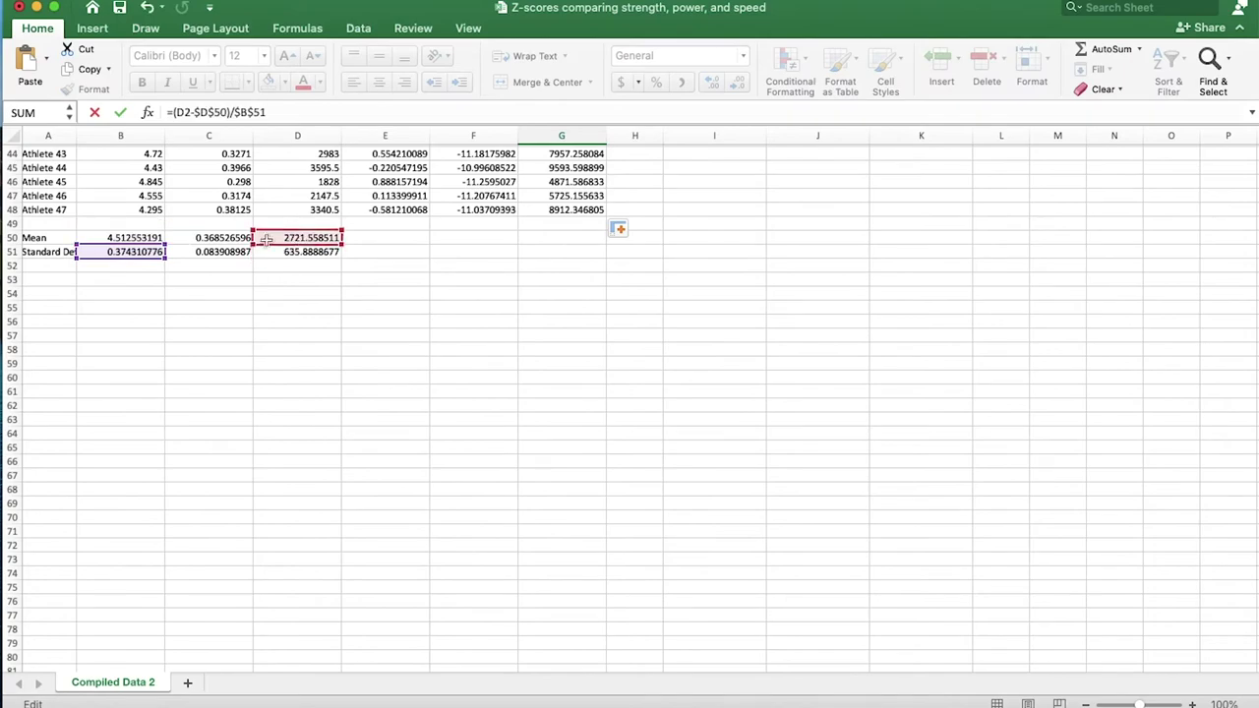
left_click_drag(138, 257, 315, 257)
scroll(594, 218, "up", 15)
key("Return")
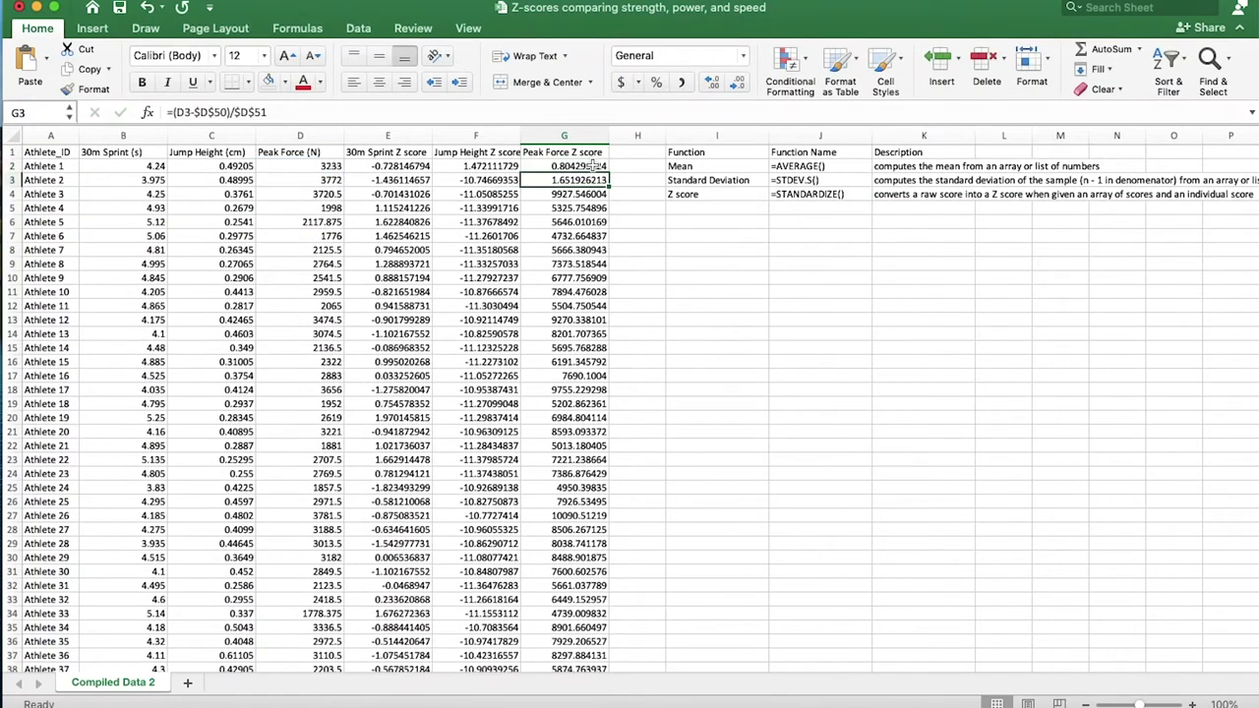
left_click(564, 166)
double_click(610, 174)
Check the references in F2 and fill its formula down the Jump Height Z score column for all athletes.
double_click(476, 166)
scroll(470, 435, "down", 10)
scroll(470, 435, "up", 10)
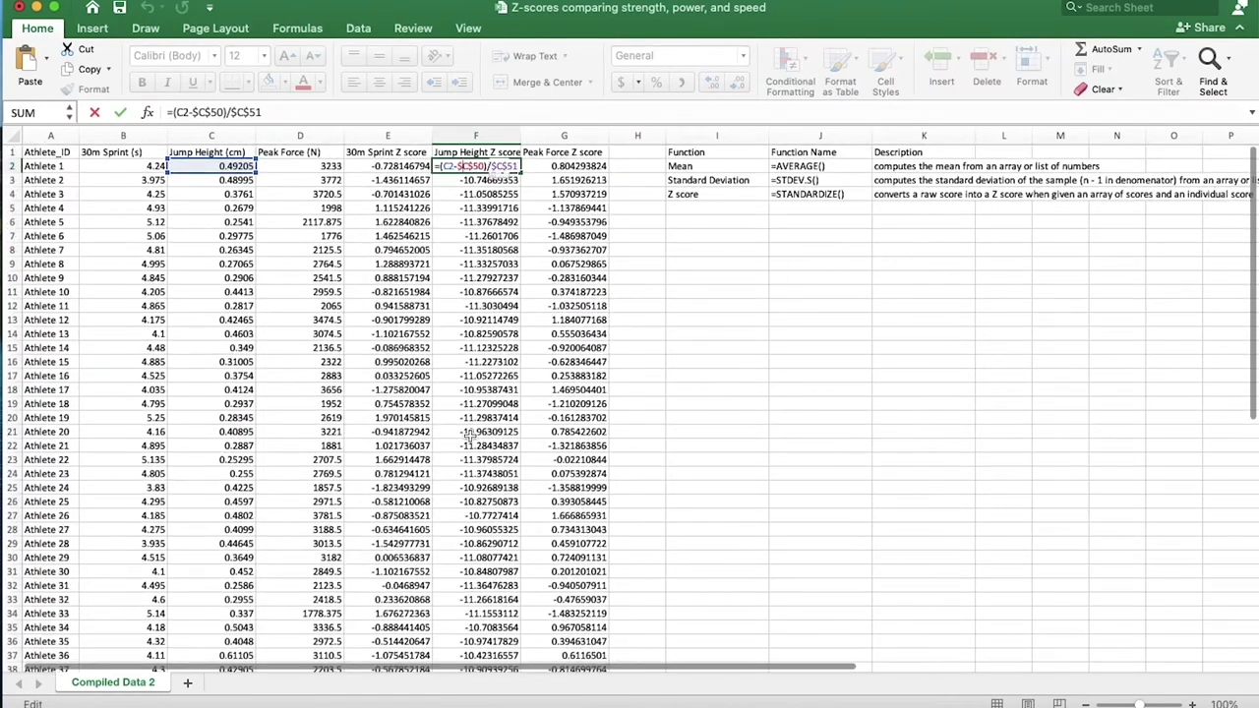
key("Return")
left_click(515, 167)
double_click(521, 173)
left_click(491, 236)
scroll(529, 256, "down", 5)
scroll(529, 257, "up", 5)
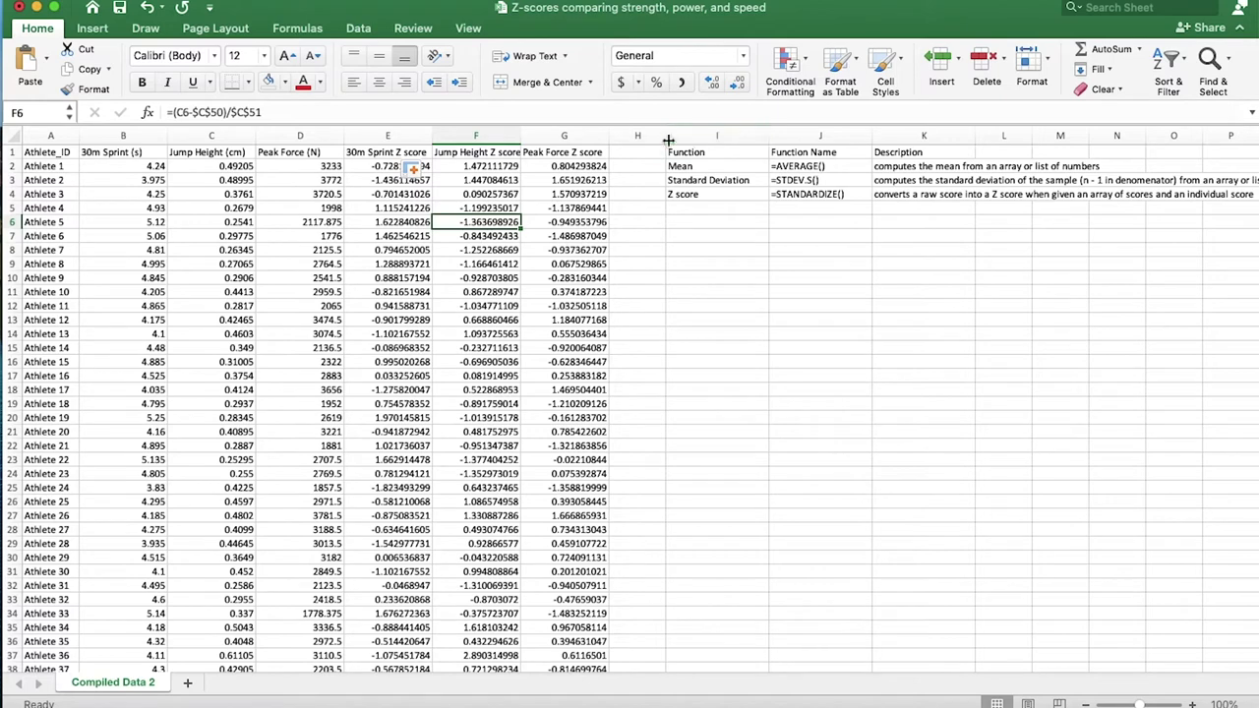
Insert three blank columns at H between the Z scores and the function reference table.
left_click_drag(655, 135, 806, 133)
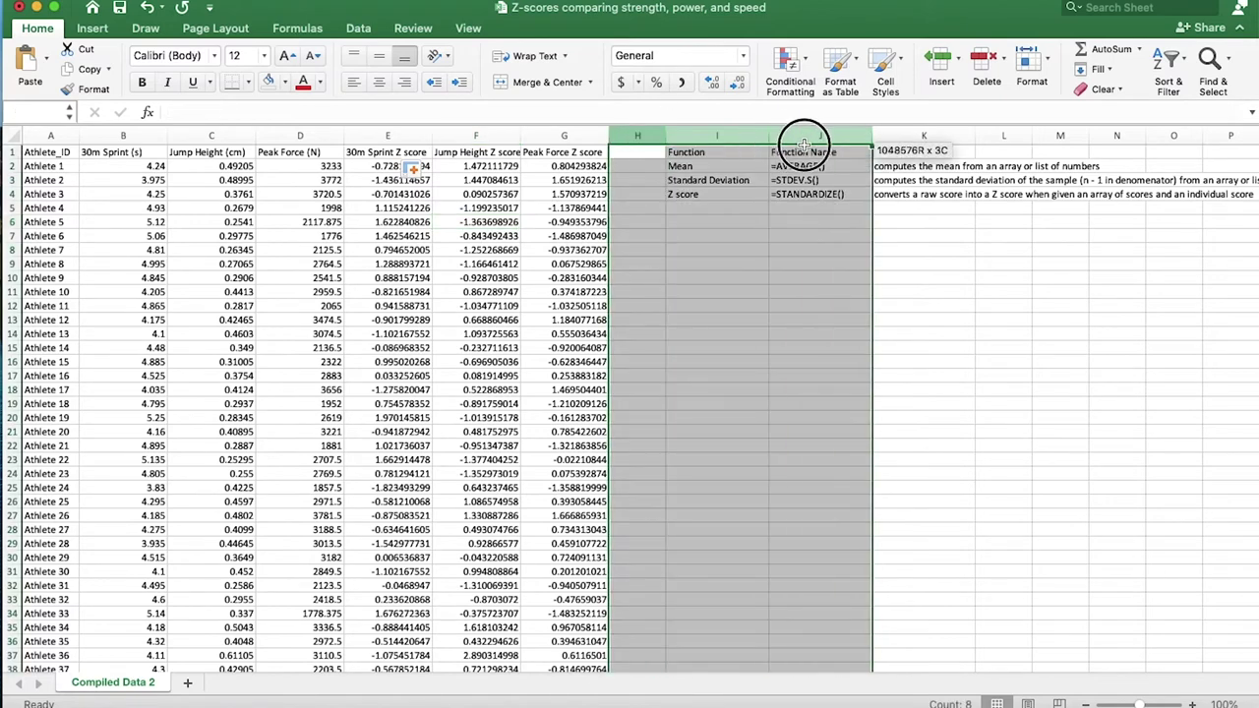
right_click(721, 143)
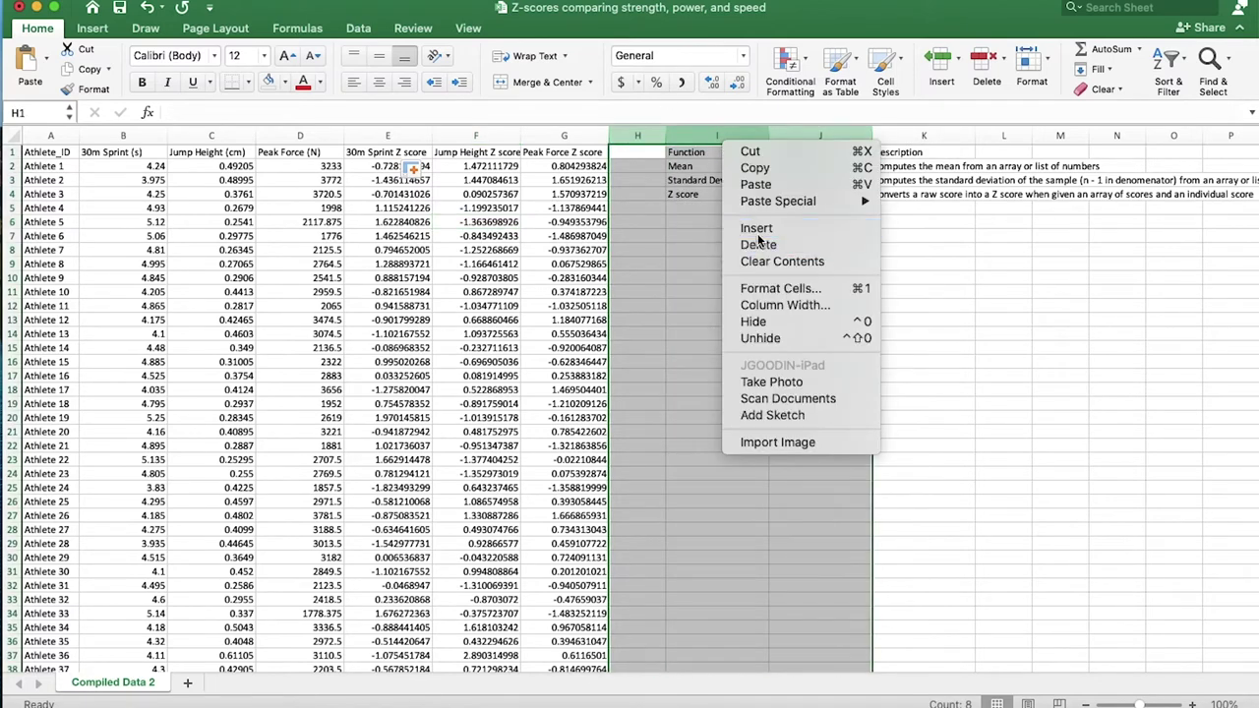
left_click(757, 233)
left_click(649, 154)
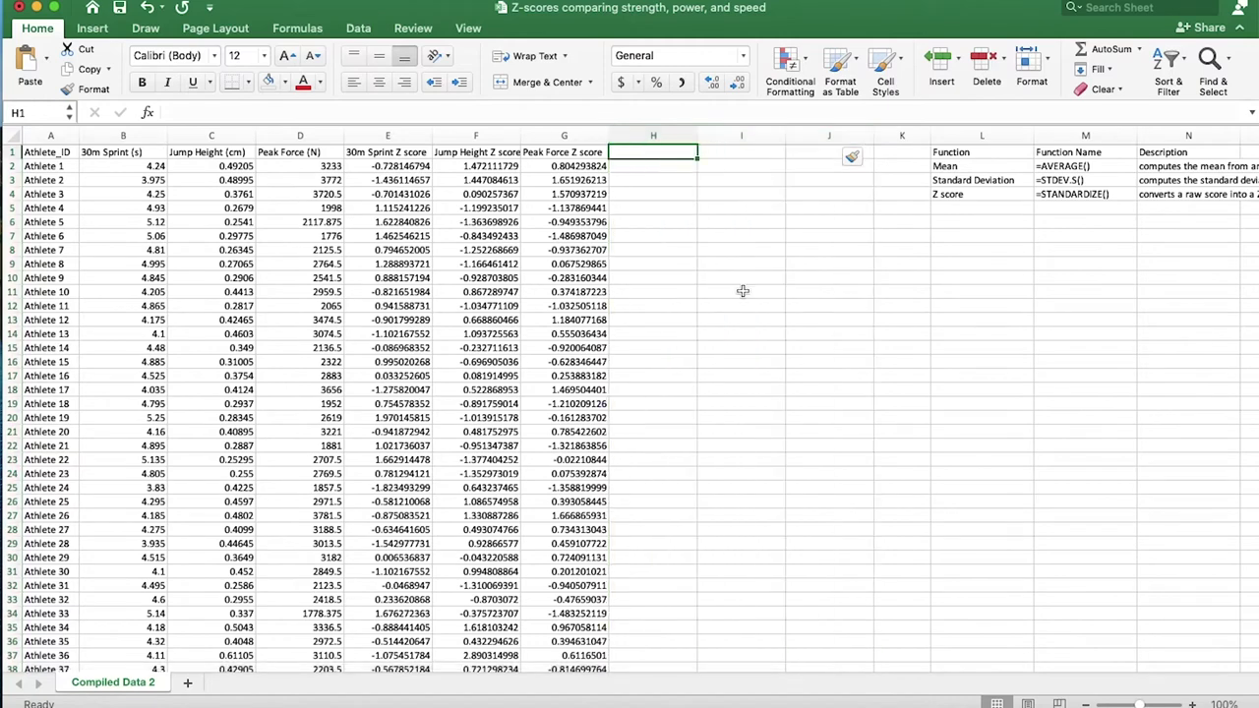
Copy the three Z score headers from E1:G1 into H1:J1.
scroll(743, 322, "right", 5)
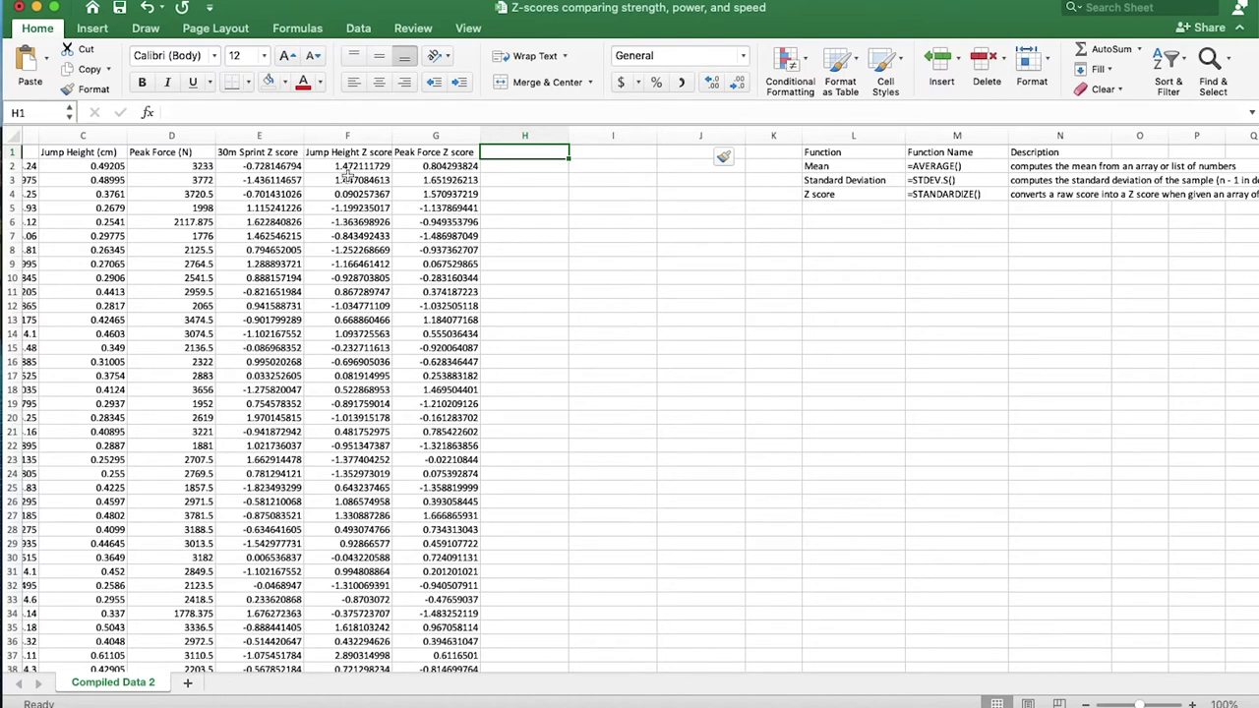
left_click_drag(425, 154, 291, 151)
key("cmd+c")
left_click(509, 151)
key("cmd+v")
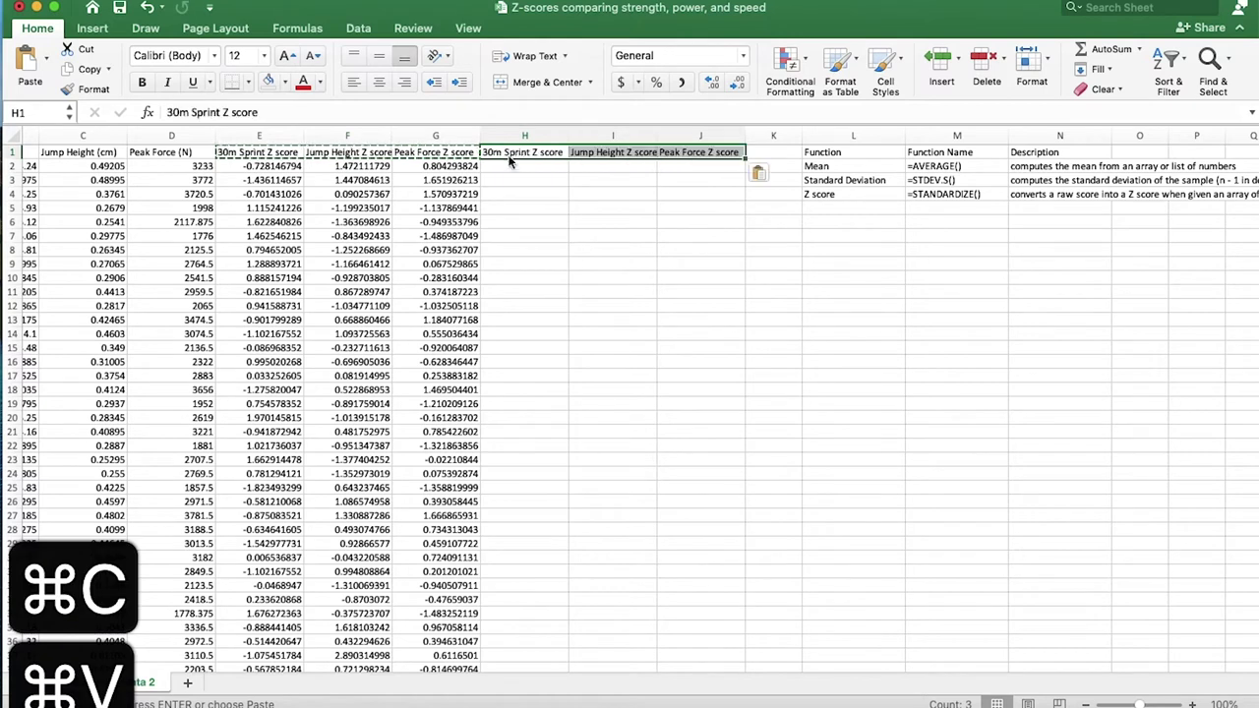
Add " 2" to the end of each copied header in H1:J1 and widen columns H to J to fit them.
left_click(545, 152)
left_click(271, 112)
type("2")
key("Return")
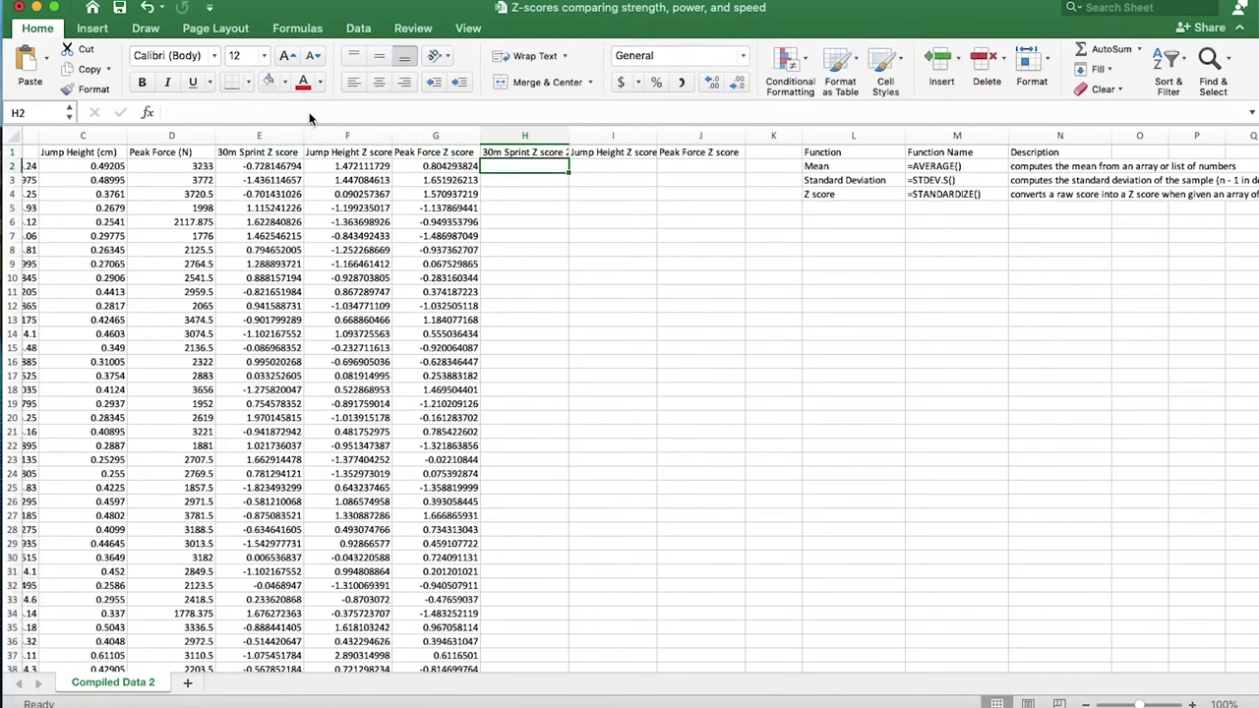
left_click(629, 152)
key("Return")
left_click(733, 153)
left_click_drag(701, 134, 578, 135)
Begin a STANDARDIZE formula in H2 with C2 as the score argument.
left_click(558, 169)
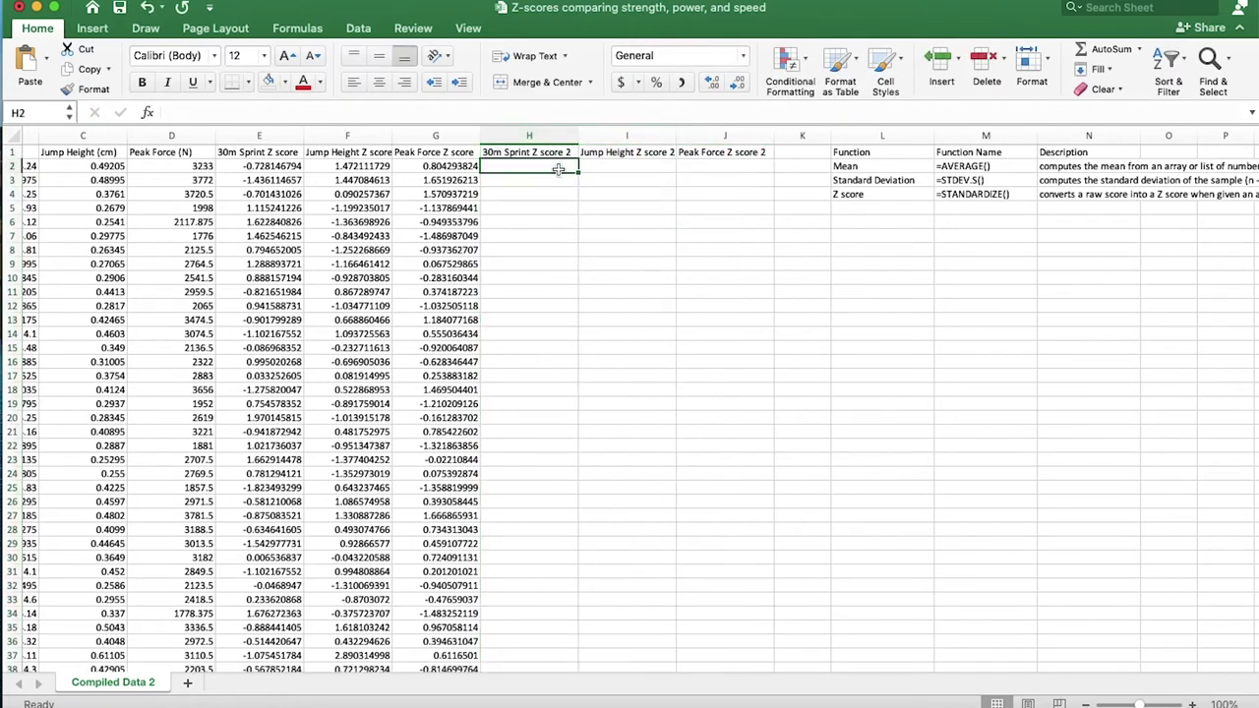
type("=sta")
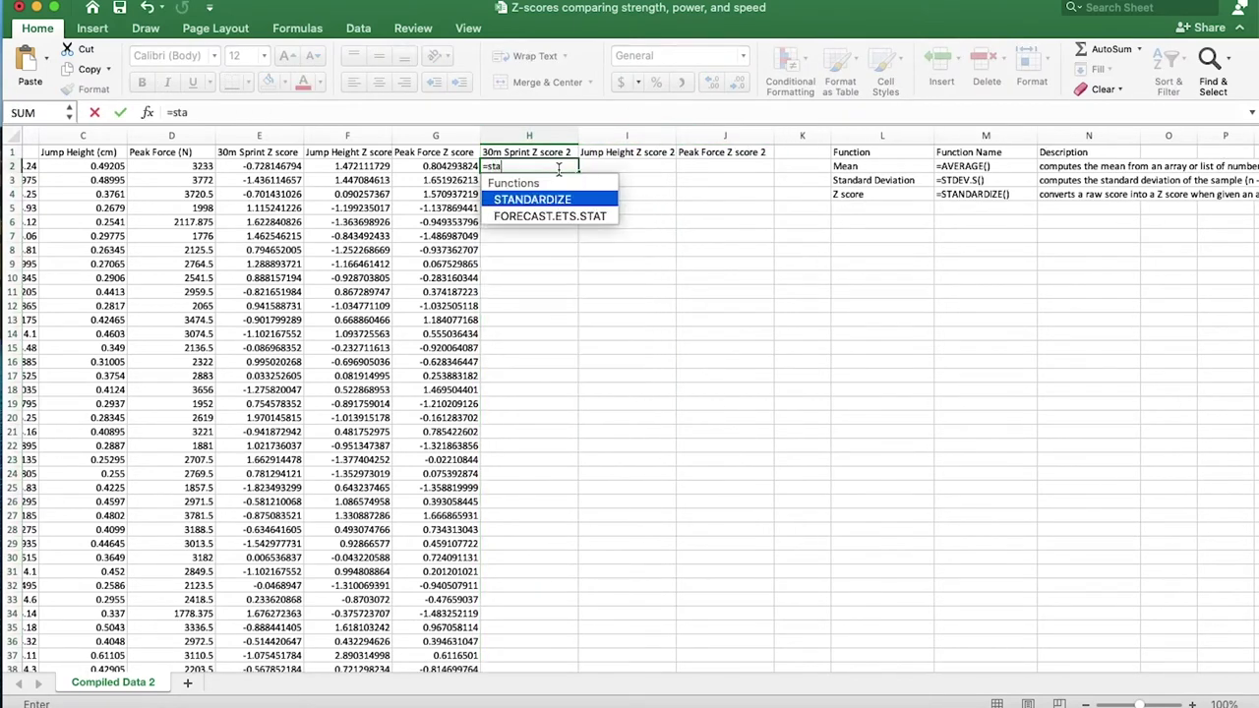
double_click(557, 201)
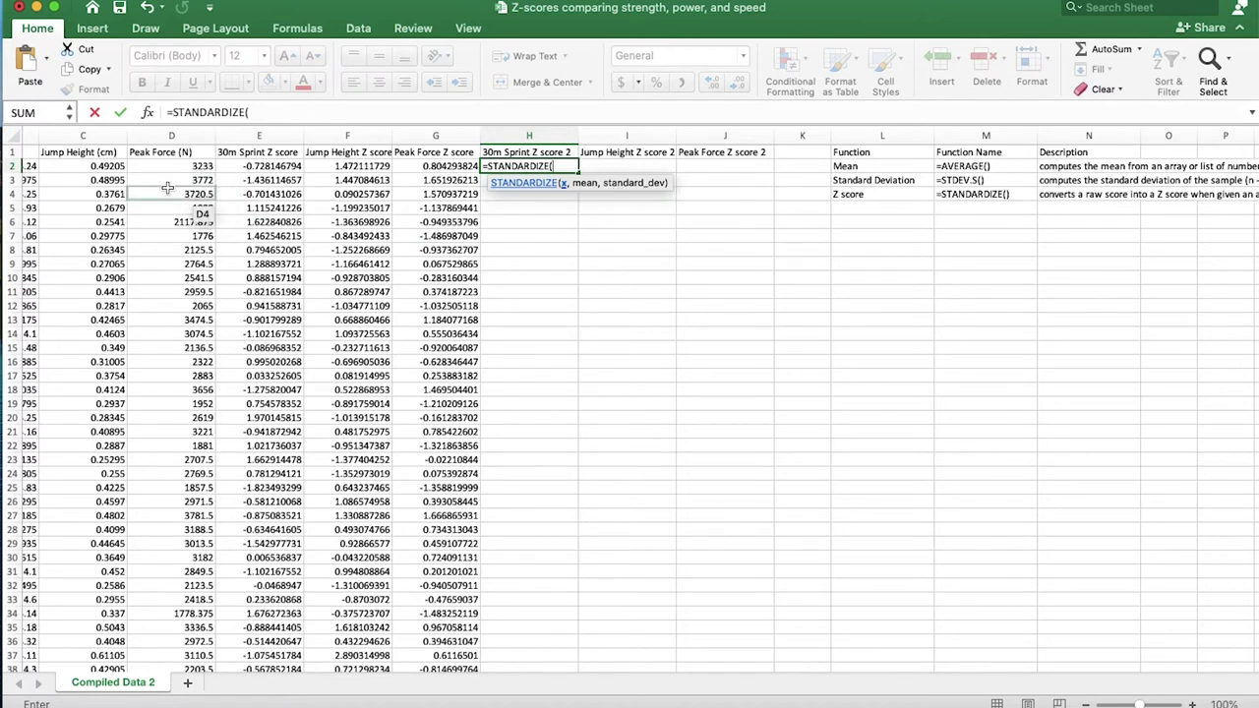
left_click(92, 167)
type(",")
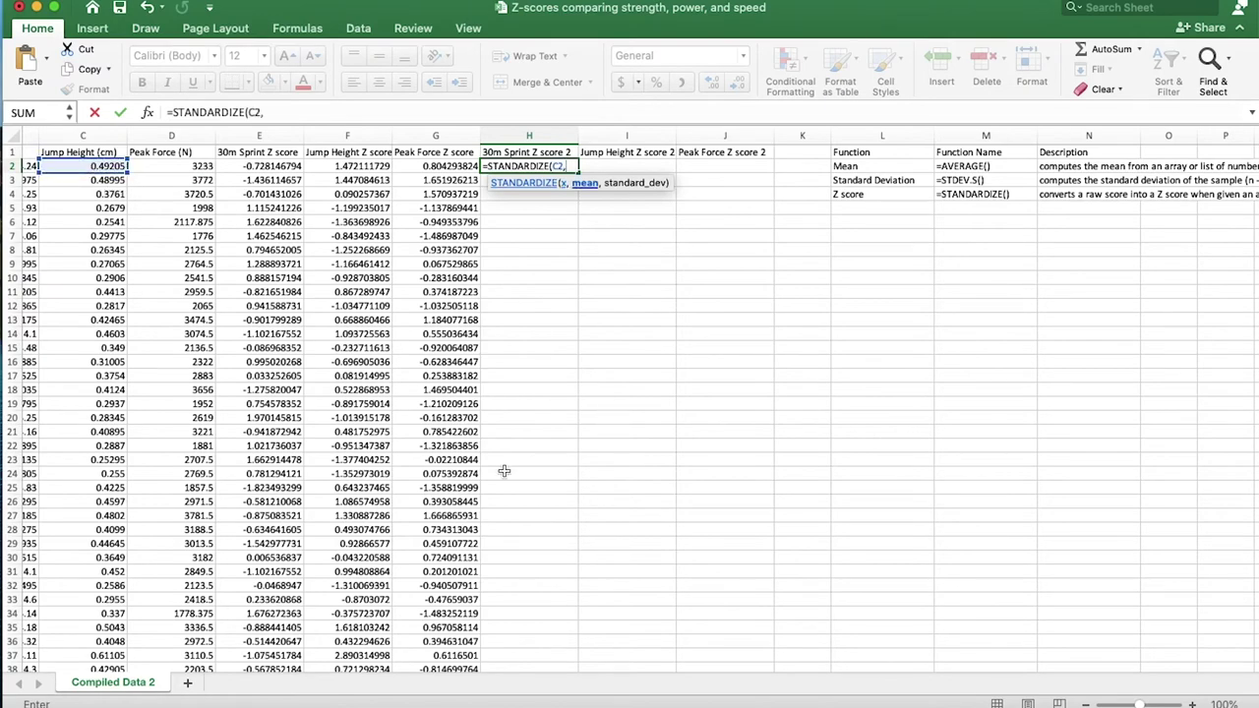
Look up the 30m Sprint mean in row 50 and enter 4.51 as the mean argument of the H2 formula.
scroll(503, 471, "down", 10)
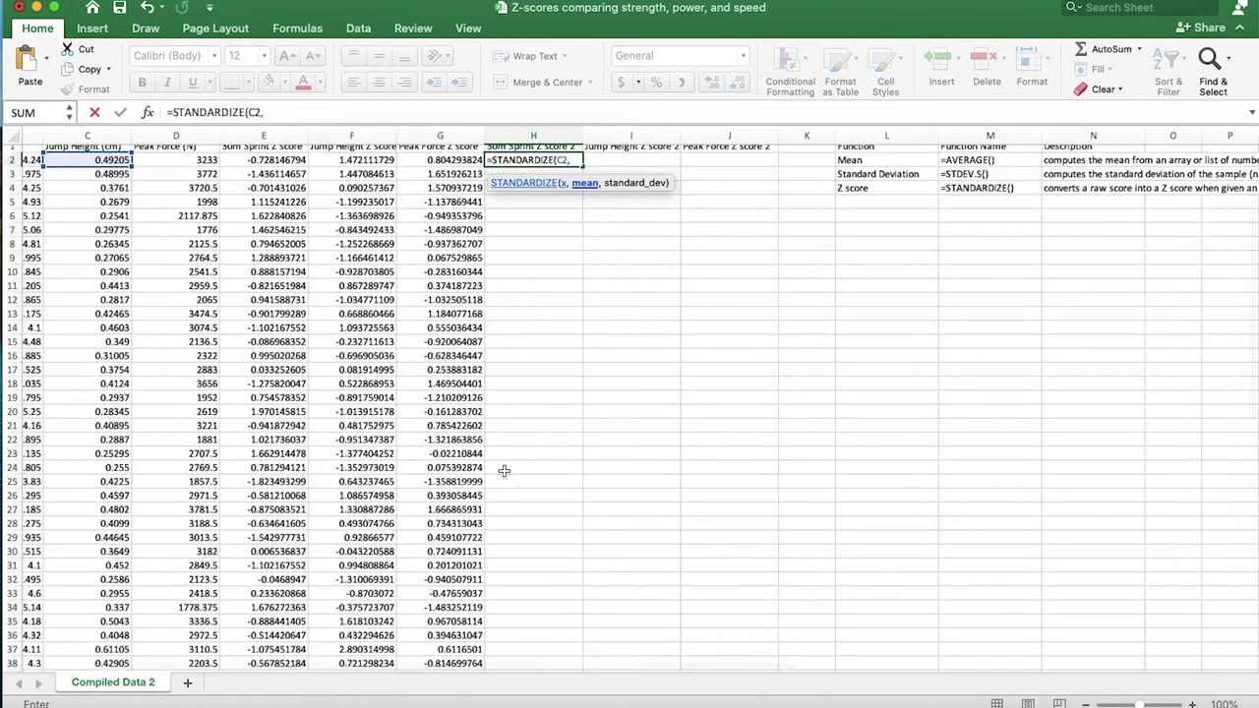
scroll(504, 471, "left", 2)
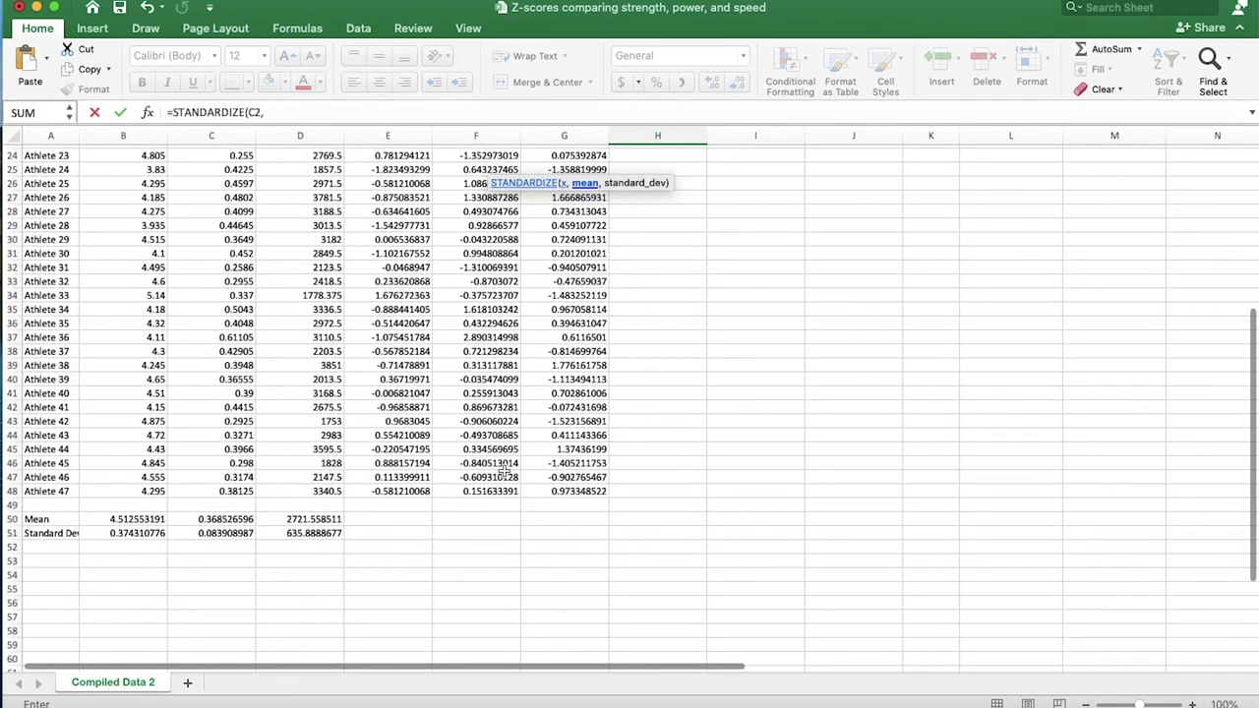
scroll(503, 469, "right", 2)
scroll(503, 470, "up", 10)
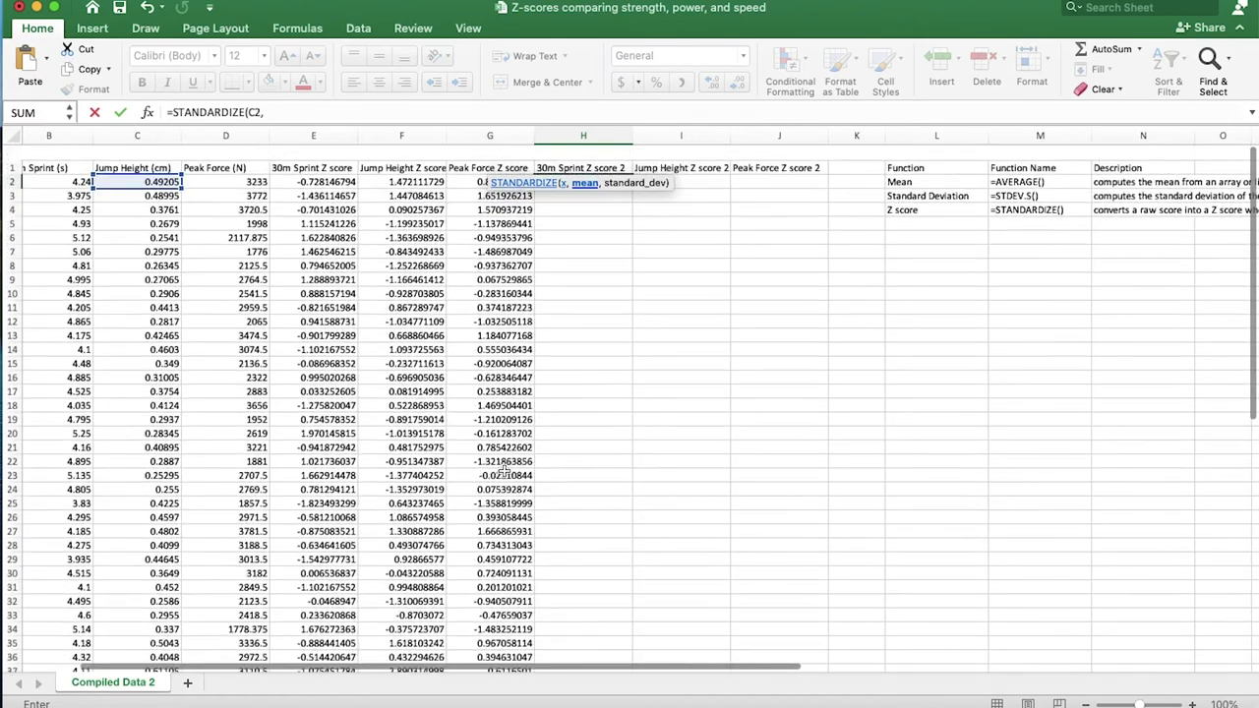
type("4.")
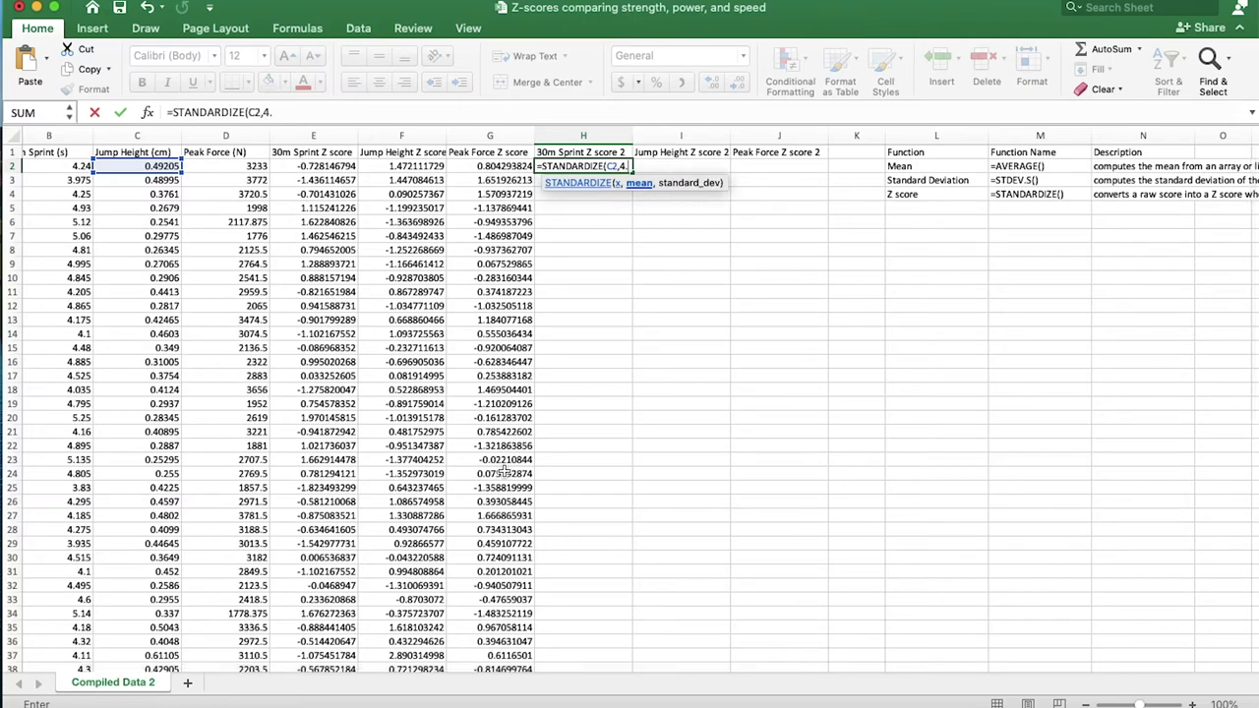
type("51,")
Look up the 30m Sprint standard deviation and complete the H2 formula with .37 as the standard_dev argument.
scroll(462, 622, "down", 15)
scroll(463, 622, "left", 2)
scroll(462, 622, "up", 15)
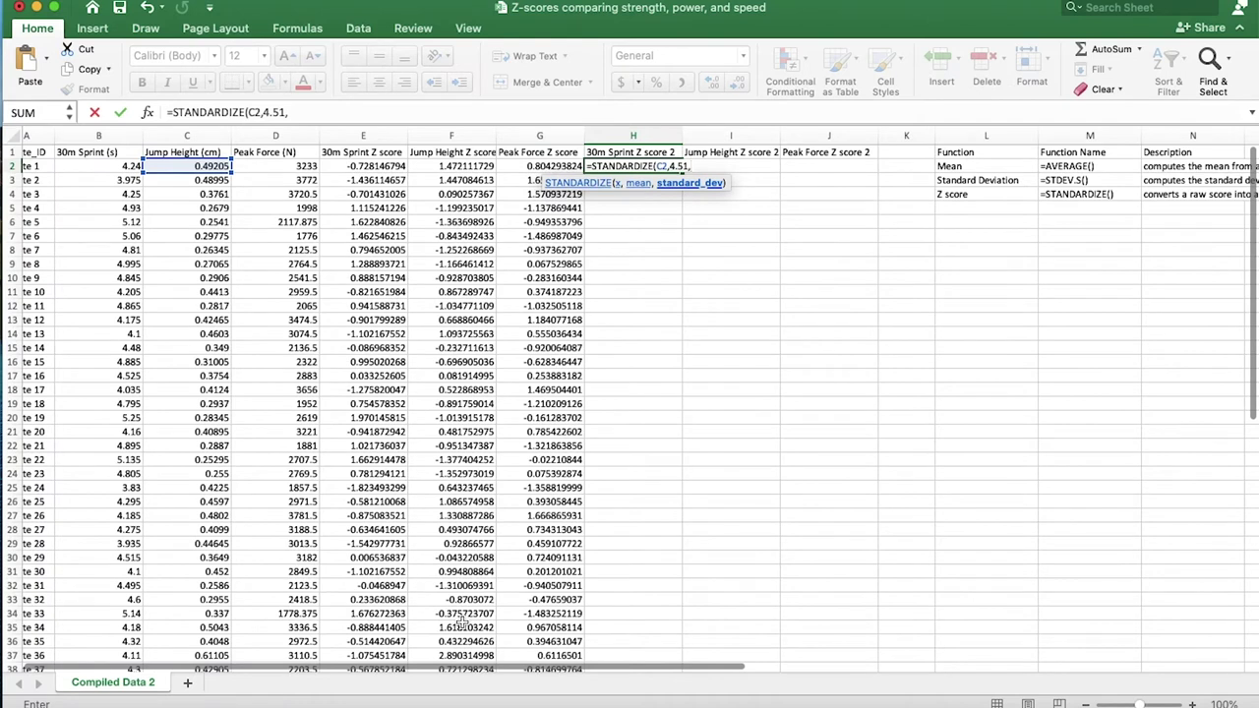
type(".37")
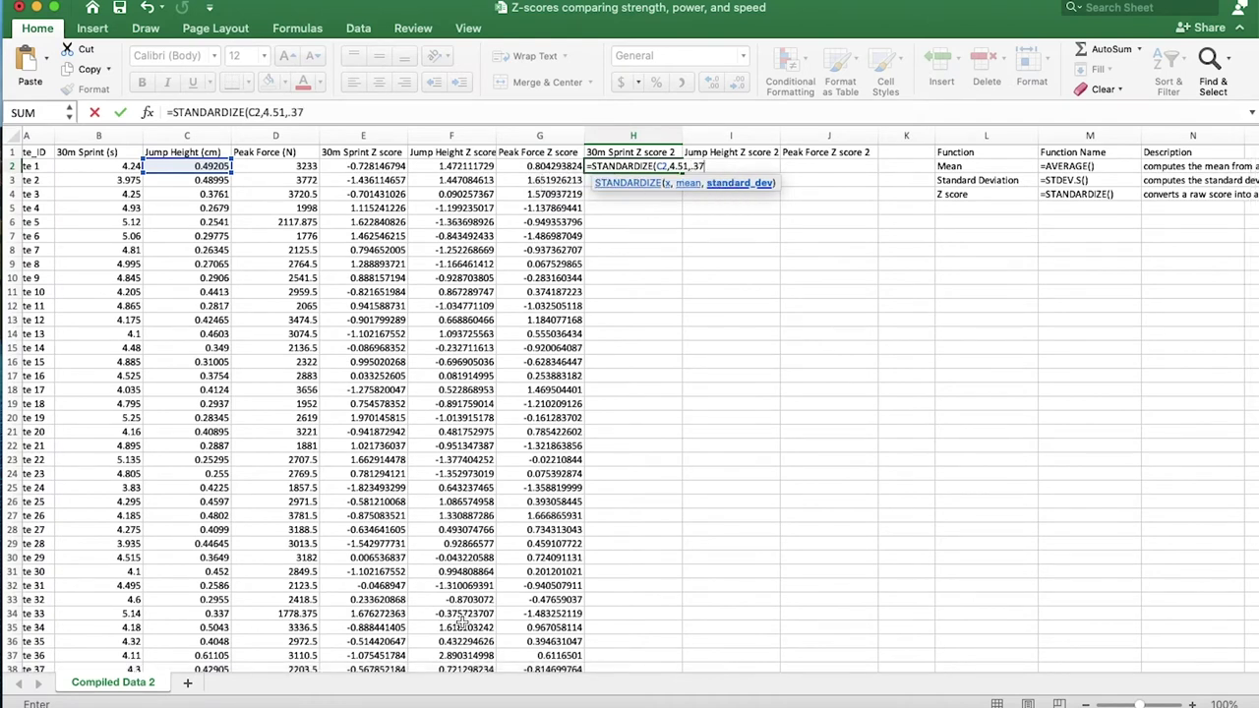
type(")")
key("Return")
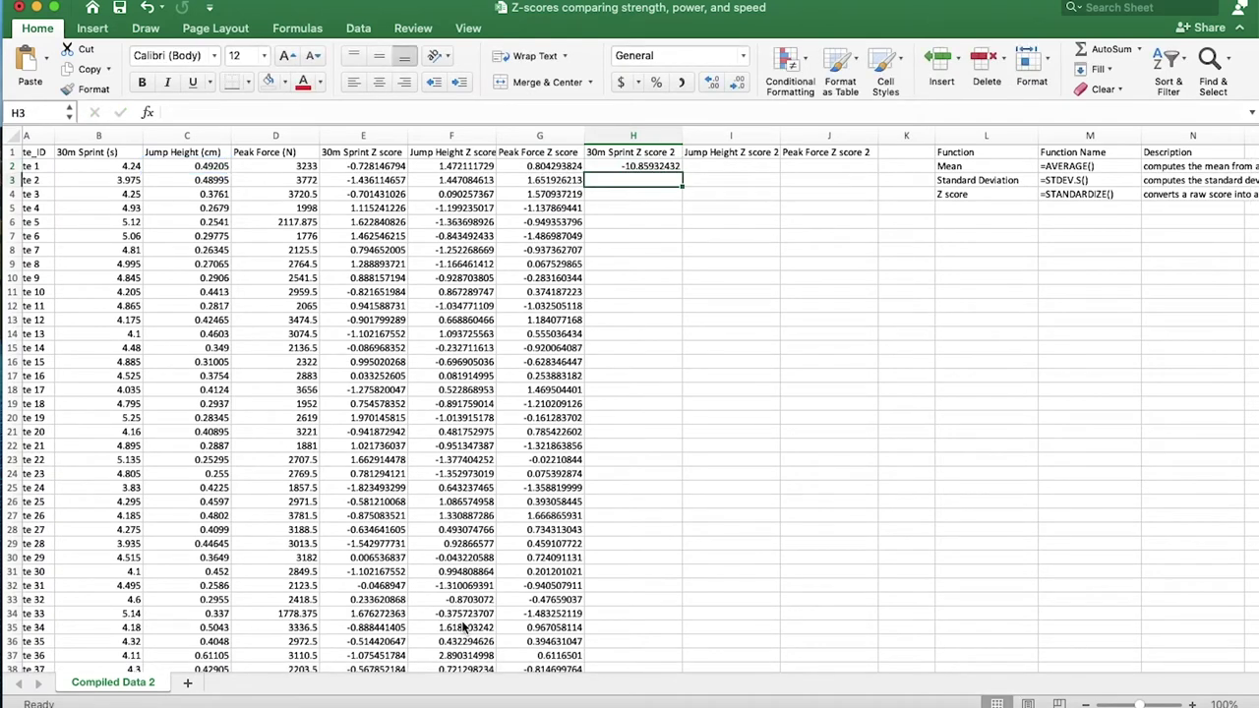
Correct the score argument in H2's STANDARDIZE formula to B2 and compare the result with the Z score in E2.
scroll(643, 226, "left", 1)
double_click(633, 167)
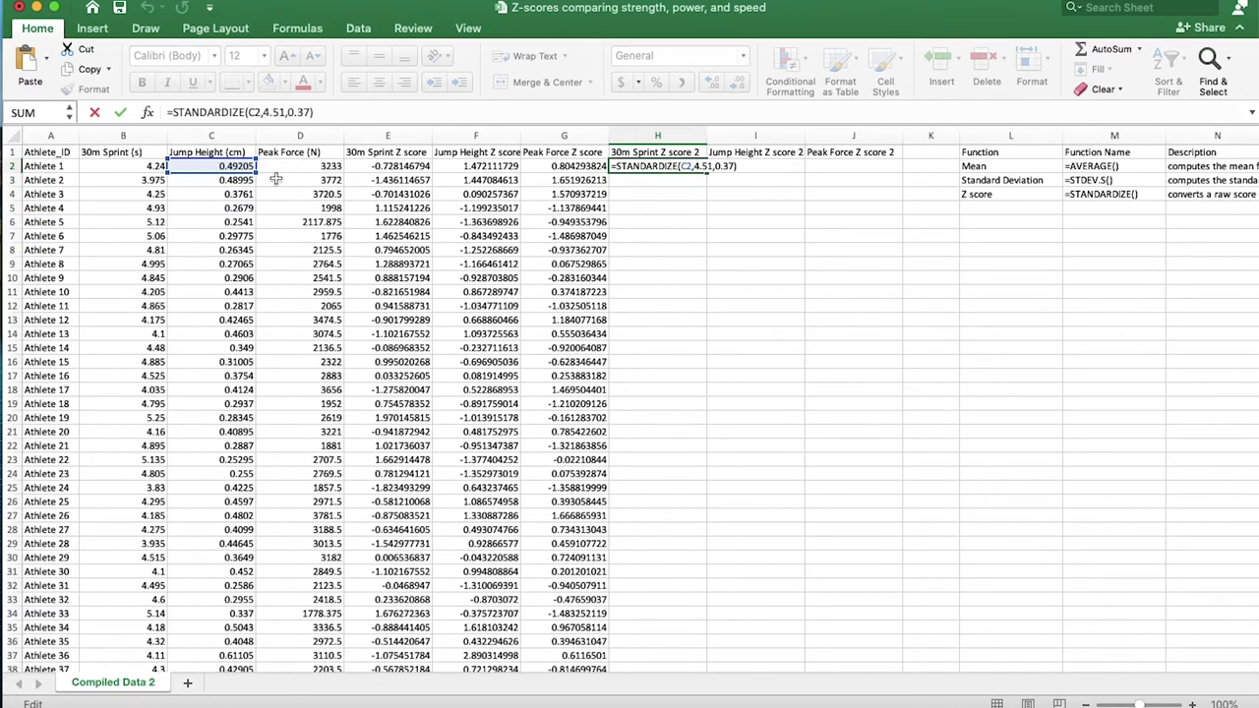
left_click(225, 169)
left_click_drag(226, 169, 156, 170)
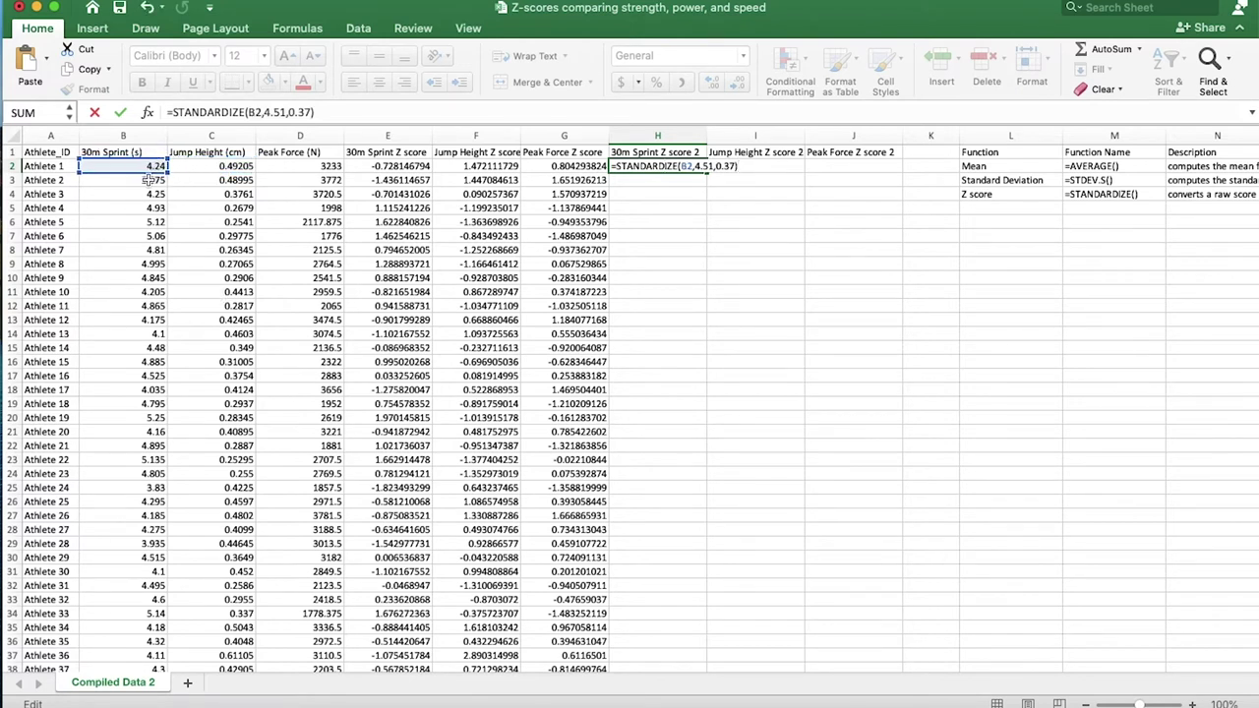
key("Return")
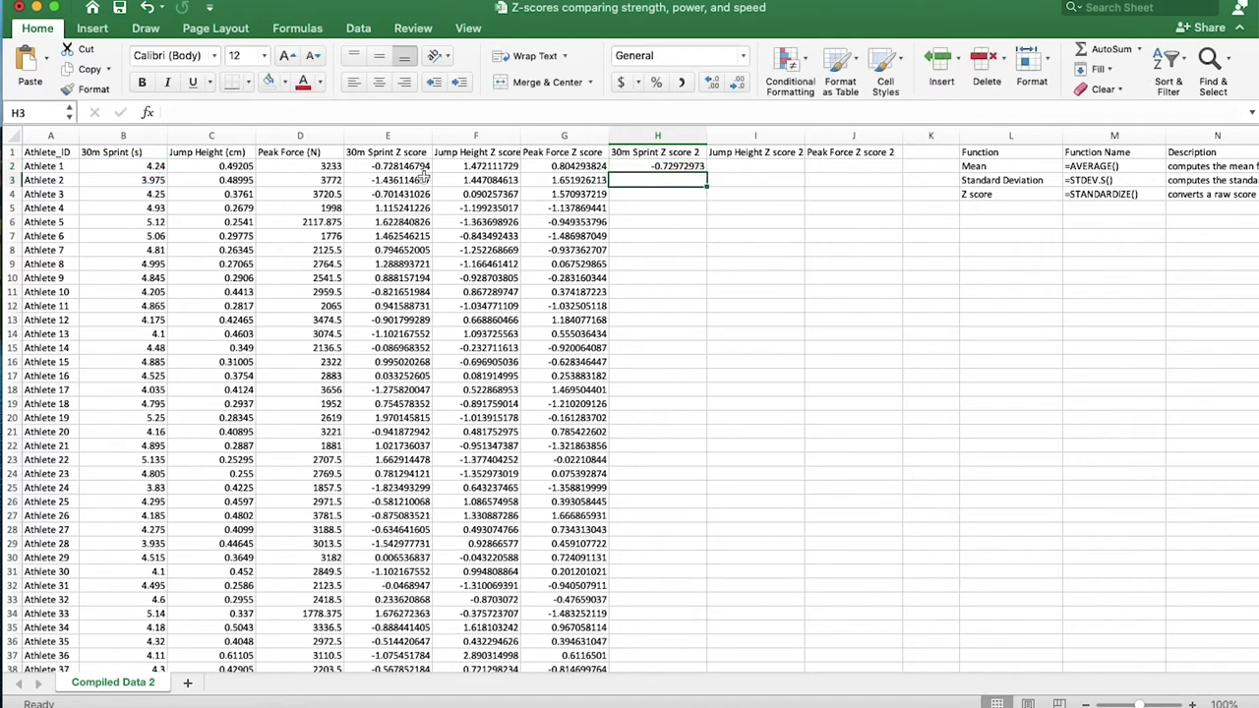
left_click(693, 163)
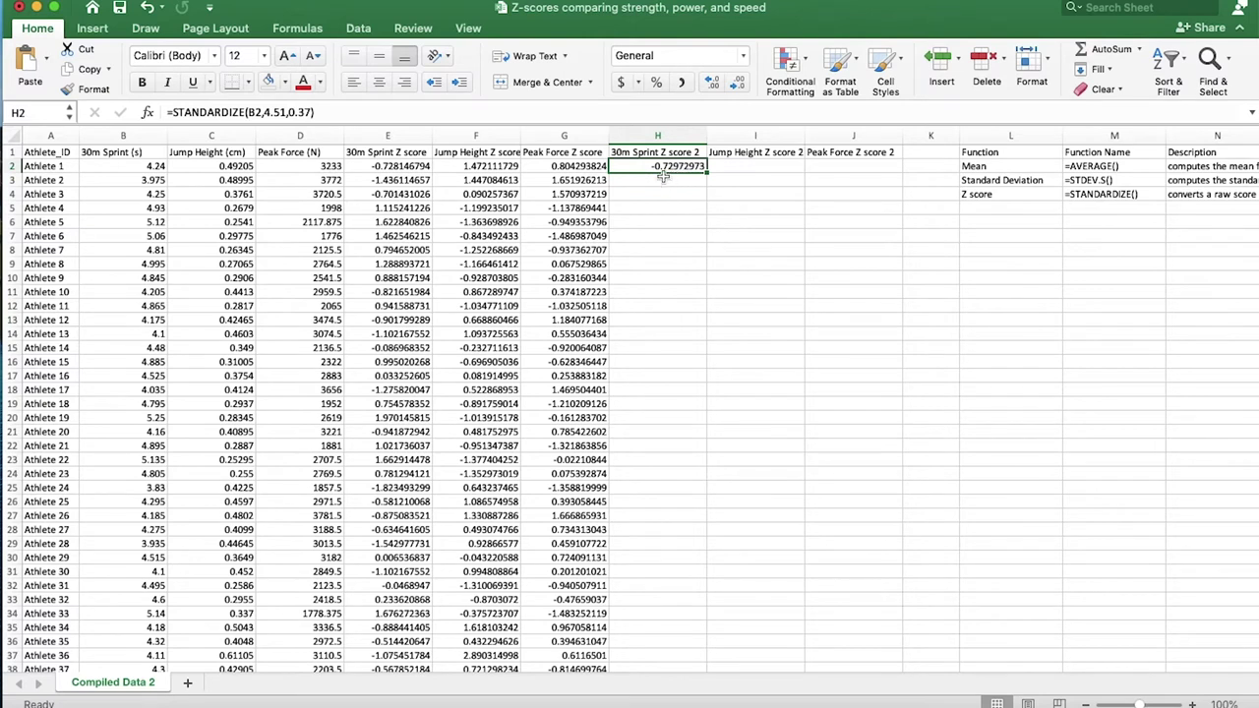
left_click(421, 167)
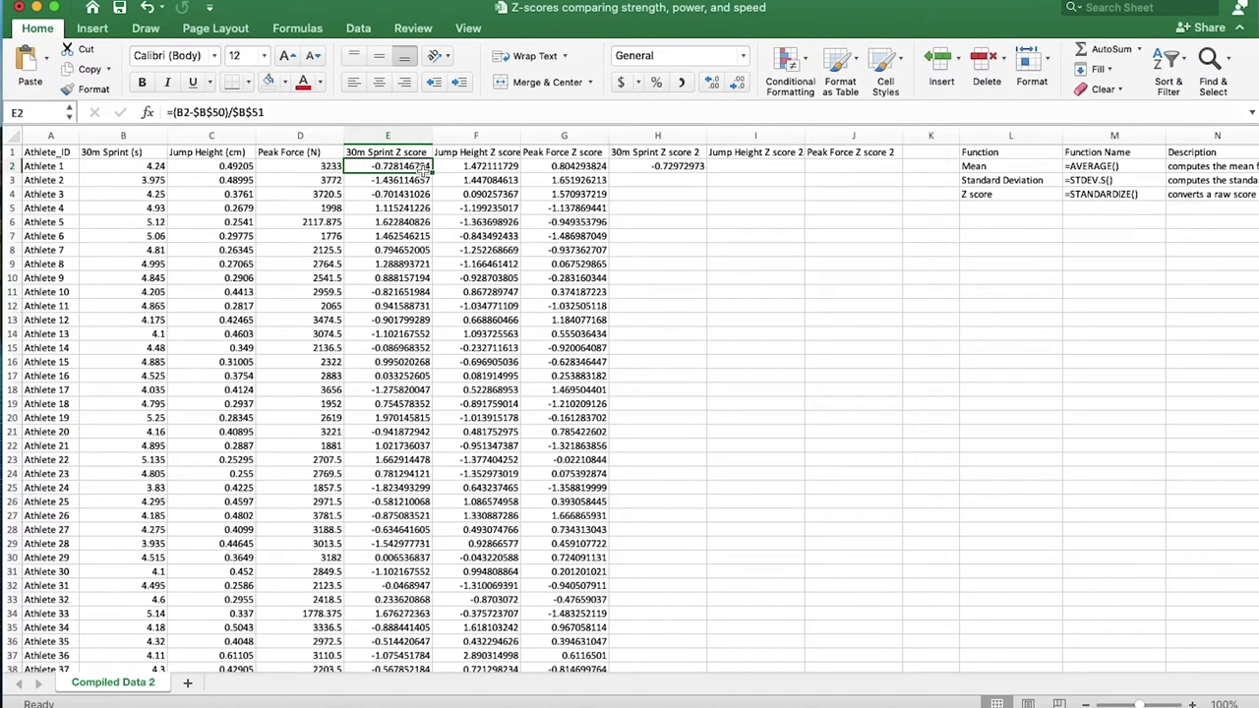
Remove the fixed mean and standard deviation values from H2's STANDARDIZE formula, keeping B2 as the score.
left_click(685, 169)
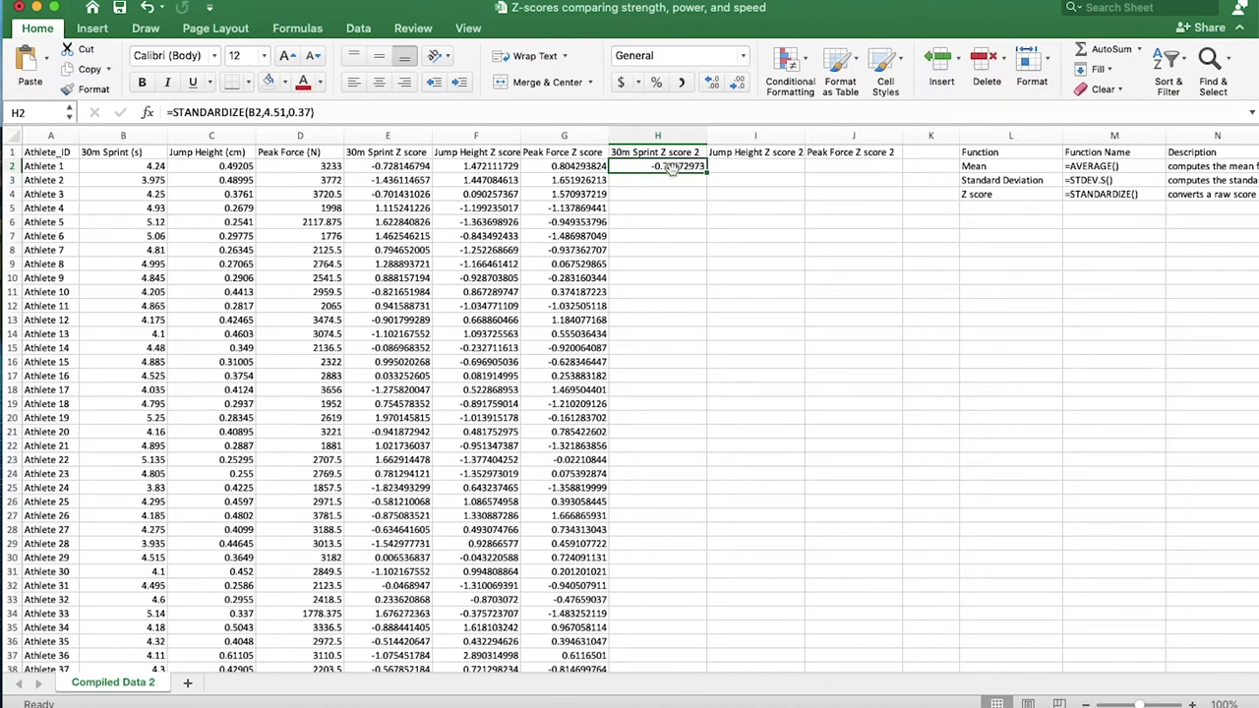
double_click(677, 167)
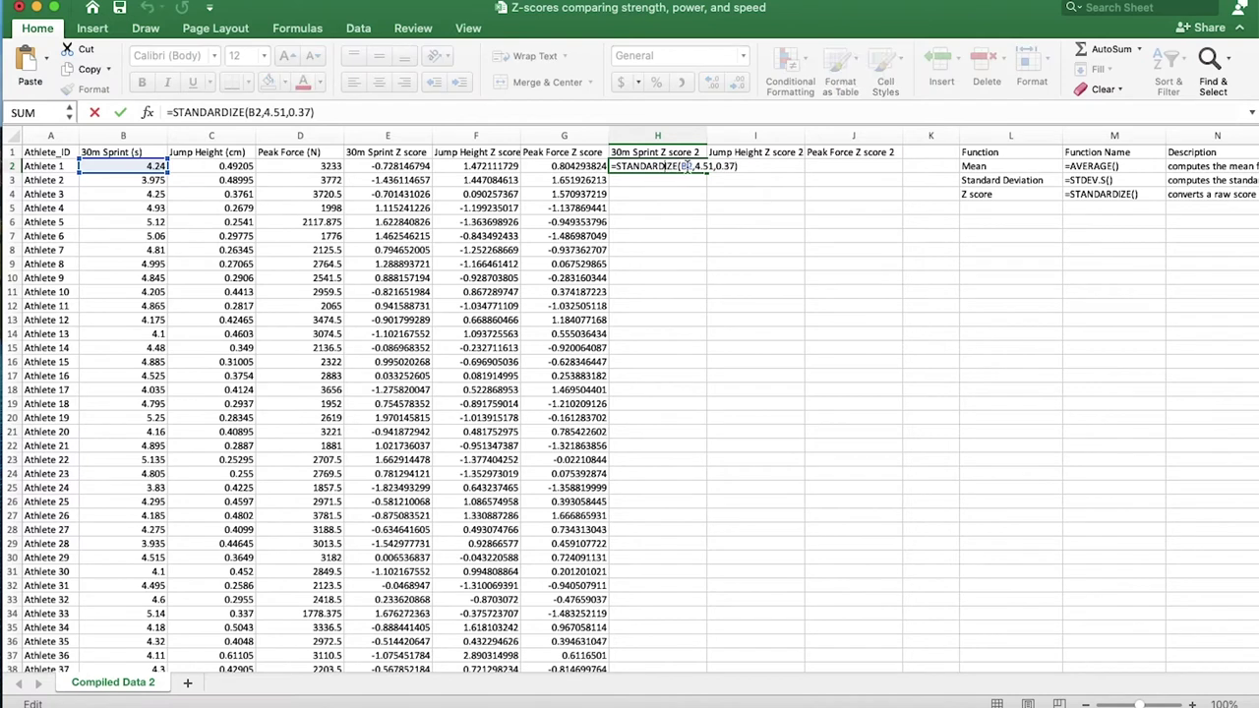
left_click_drag(697, 167, 737, 167)
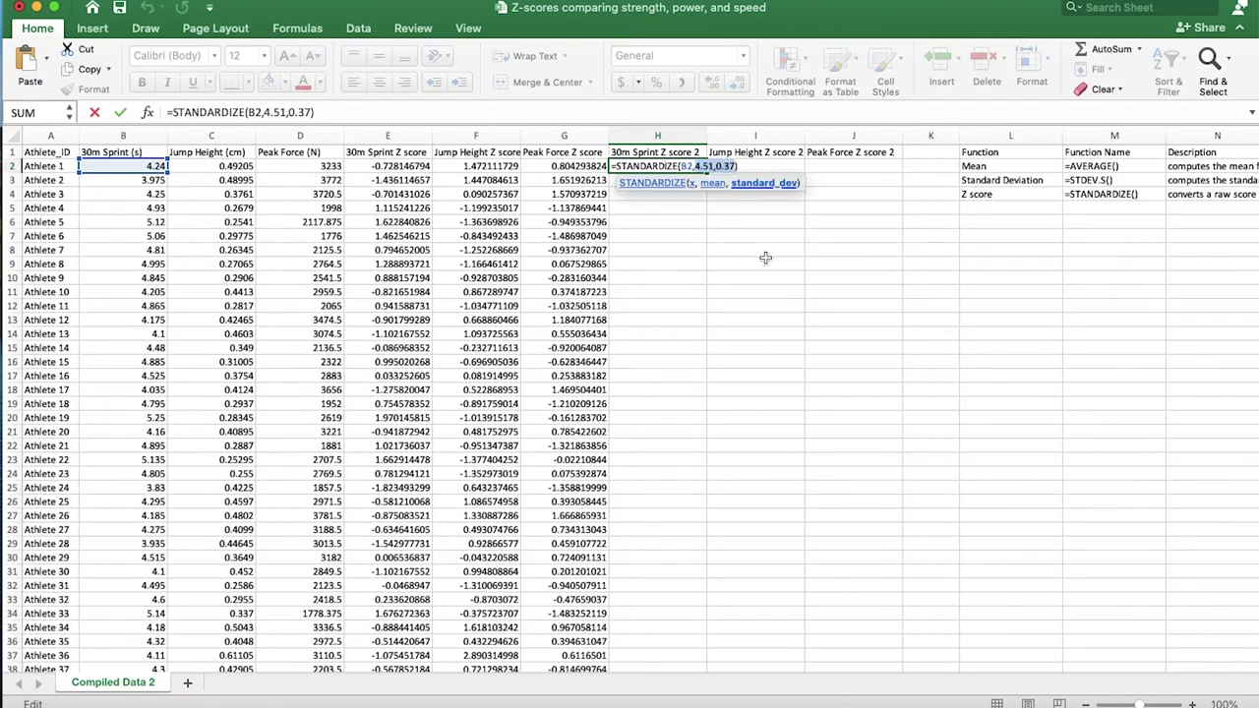
key("BackSpace")
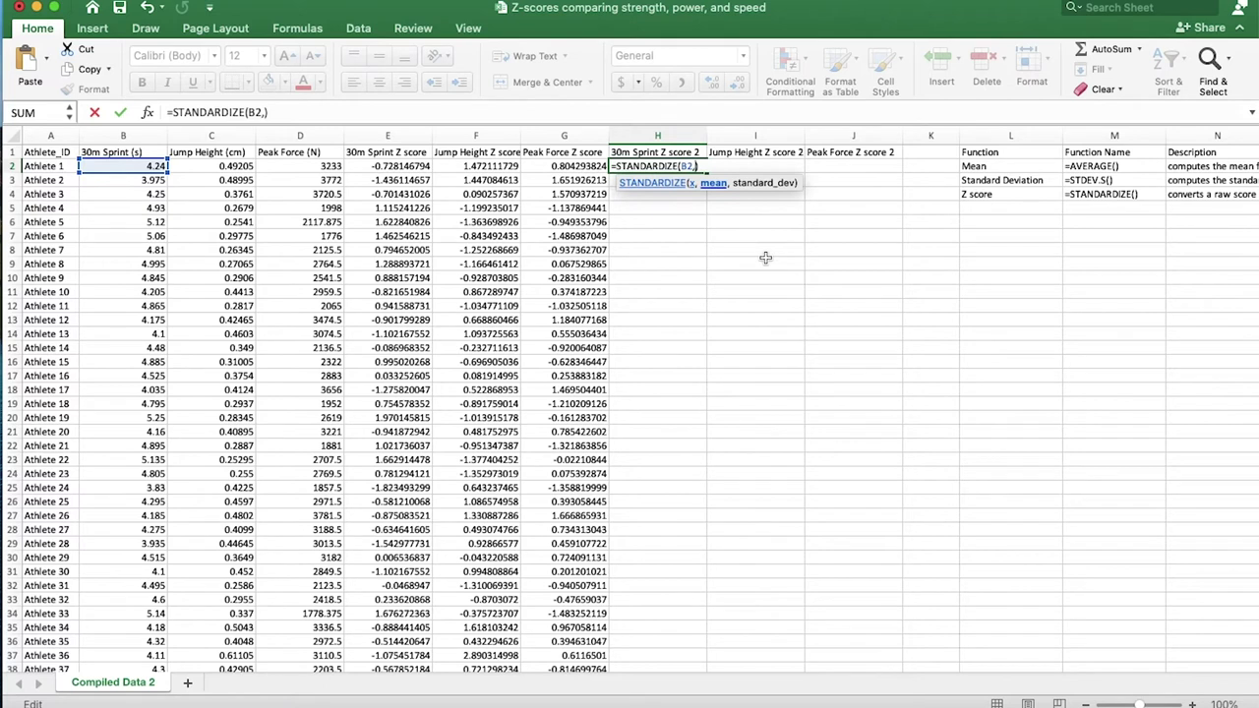
Enter AVERAGE(B2:B48) as the mean argument of the STANDARDIZE formula in H2.
type("average(")
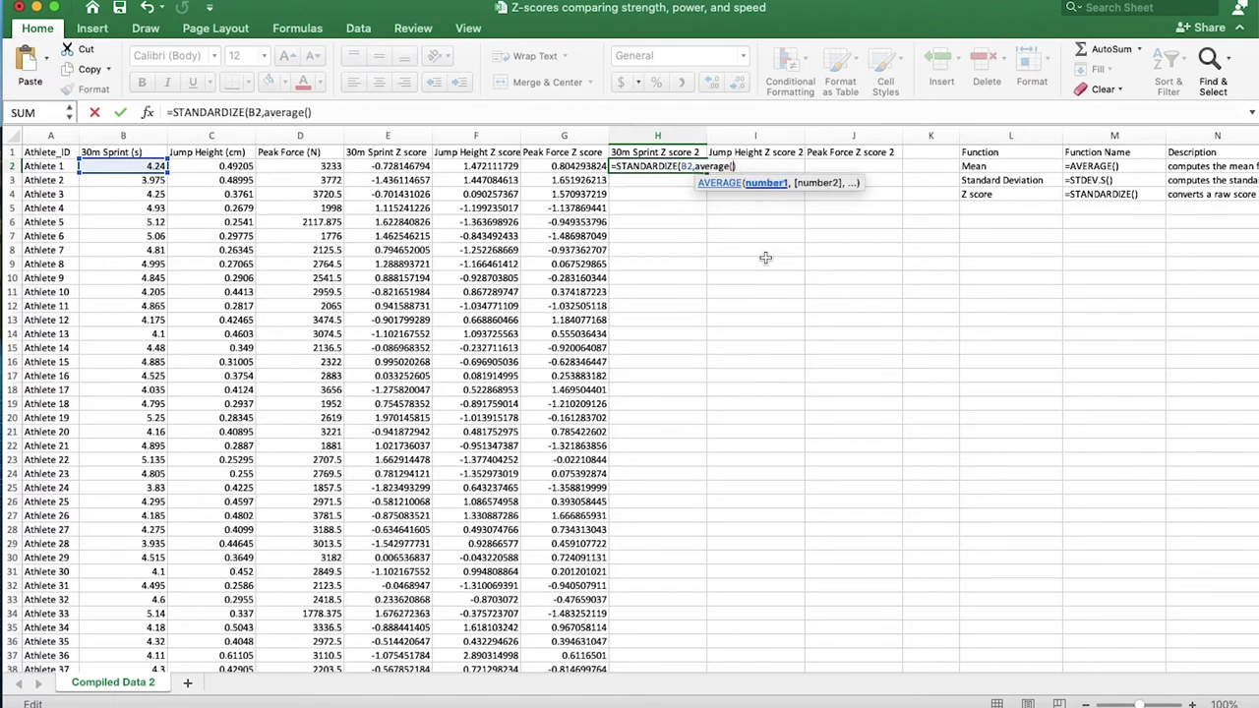
left_click(128, 168)
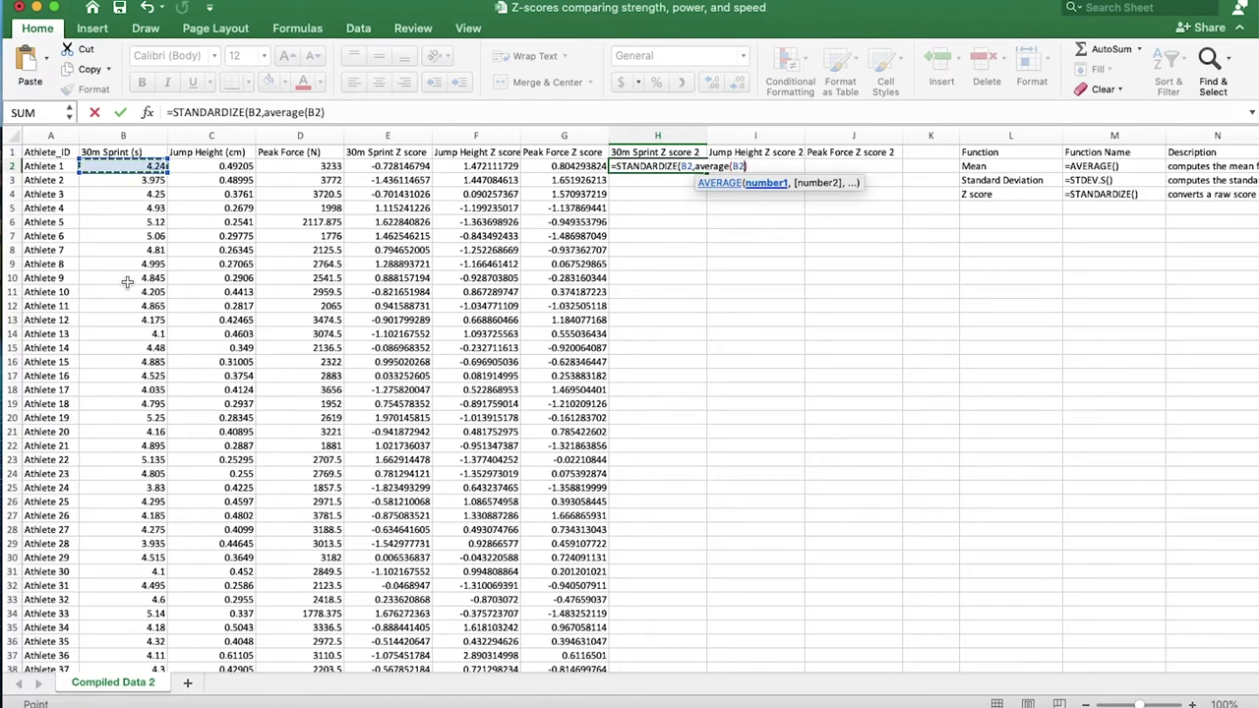
scroll(126, 283, "down", 5)
scroll(127, 283, "down", 5)
left_click(141, 446, "shift")
scroll(639, 321, "up", 10)
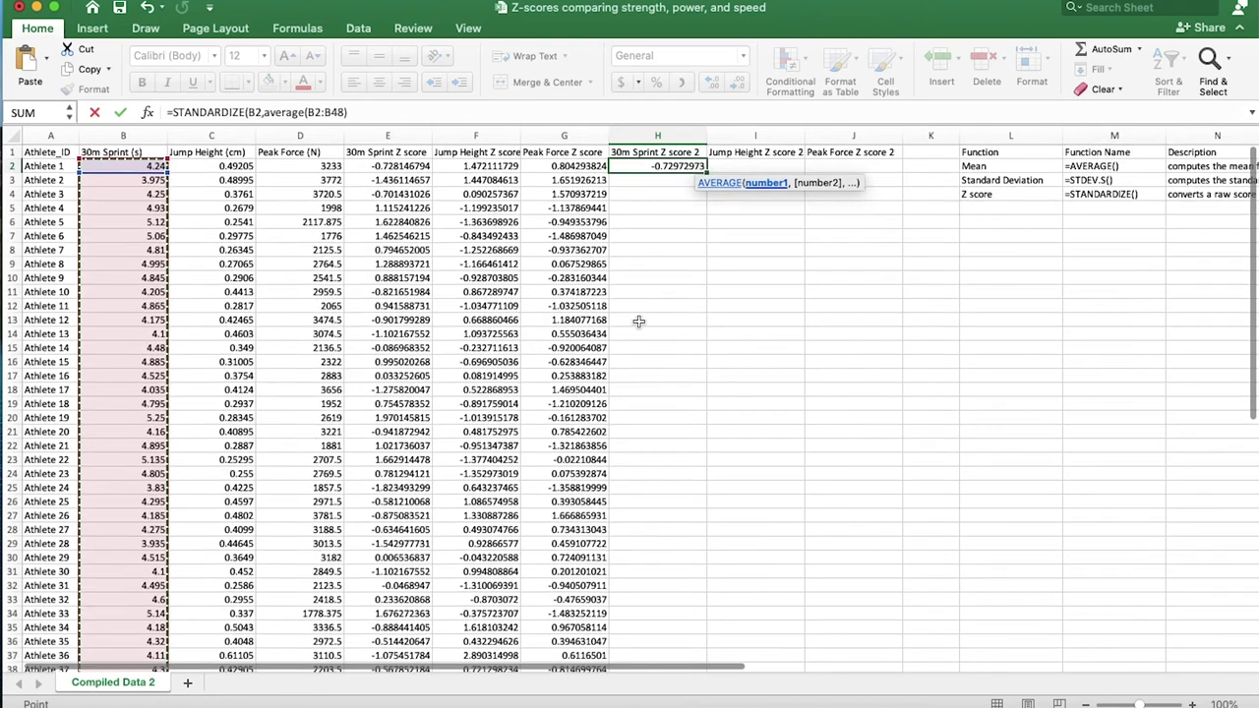
type(")")
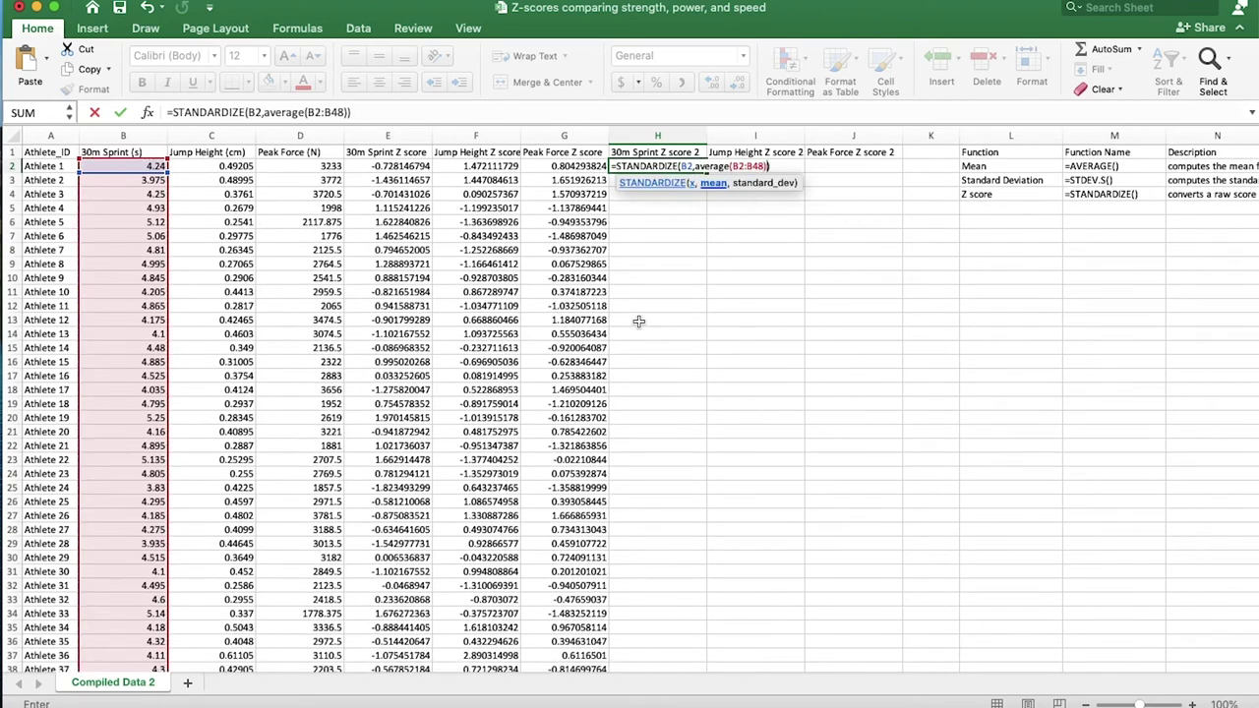
key("BackSpace")
type(",")
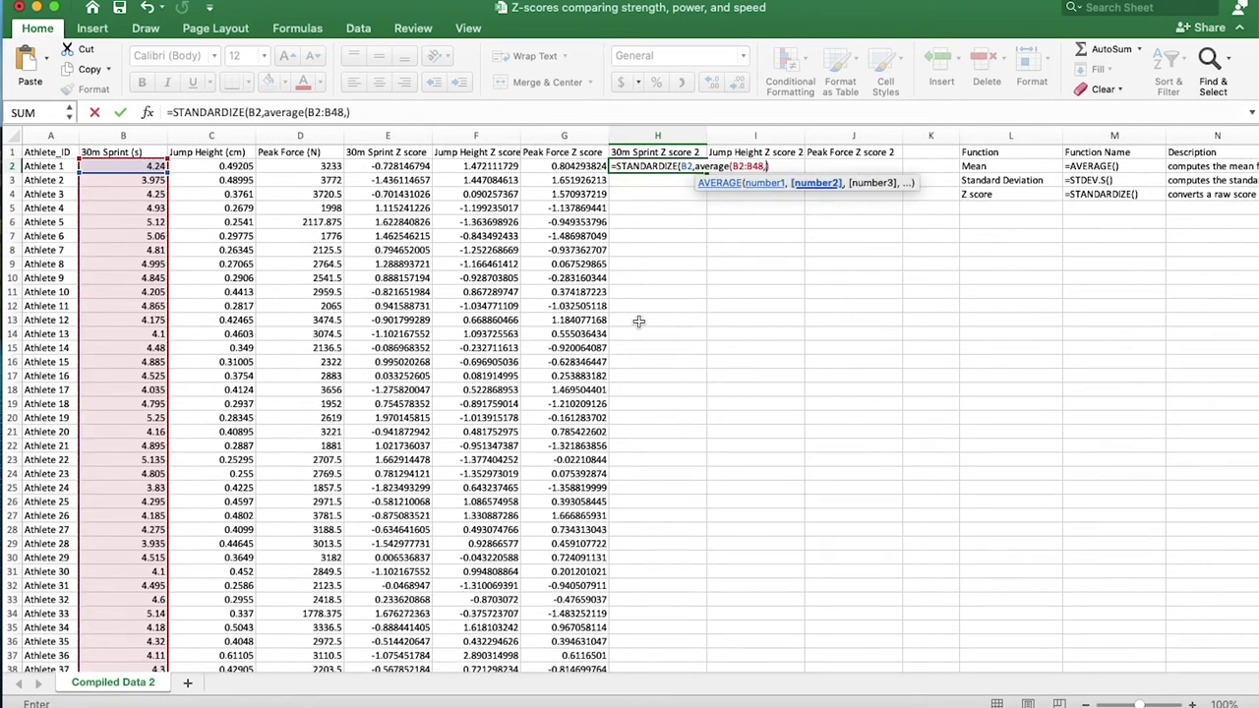
key("BackSpace")
type(")")
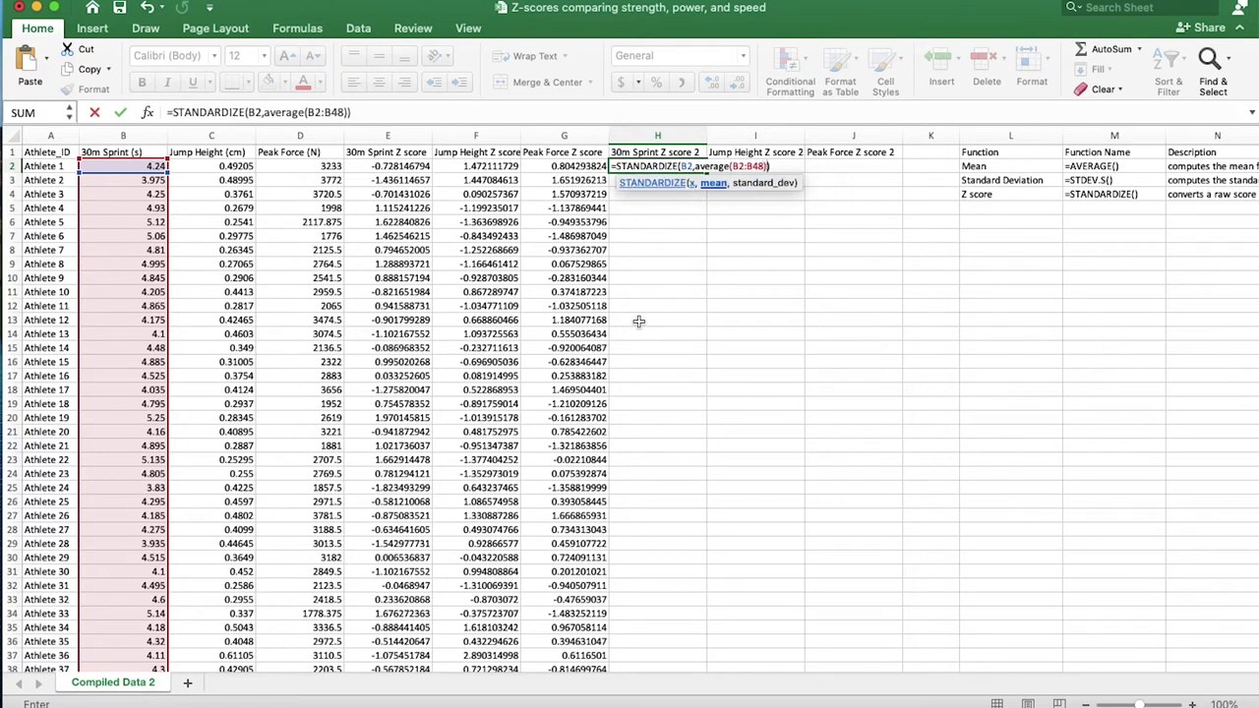
type(",")
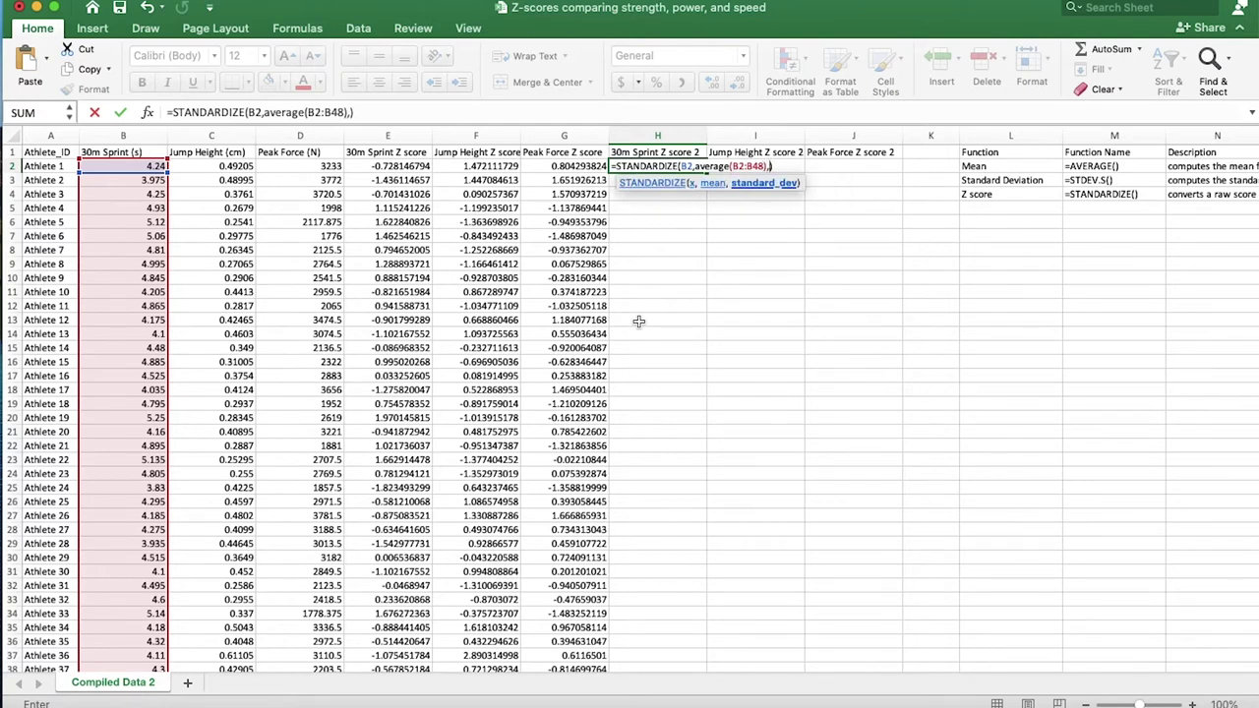
Complete the H2 formula with STDEV.S(B2:B48) as the standard_dev argument.
type("st")
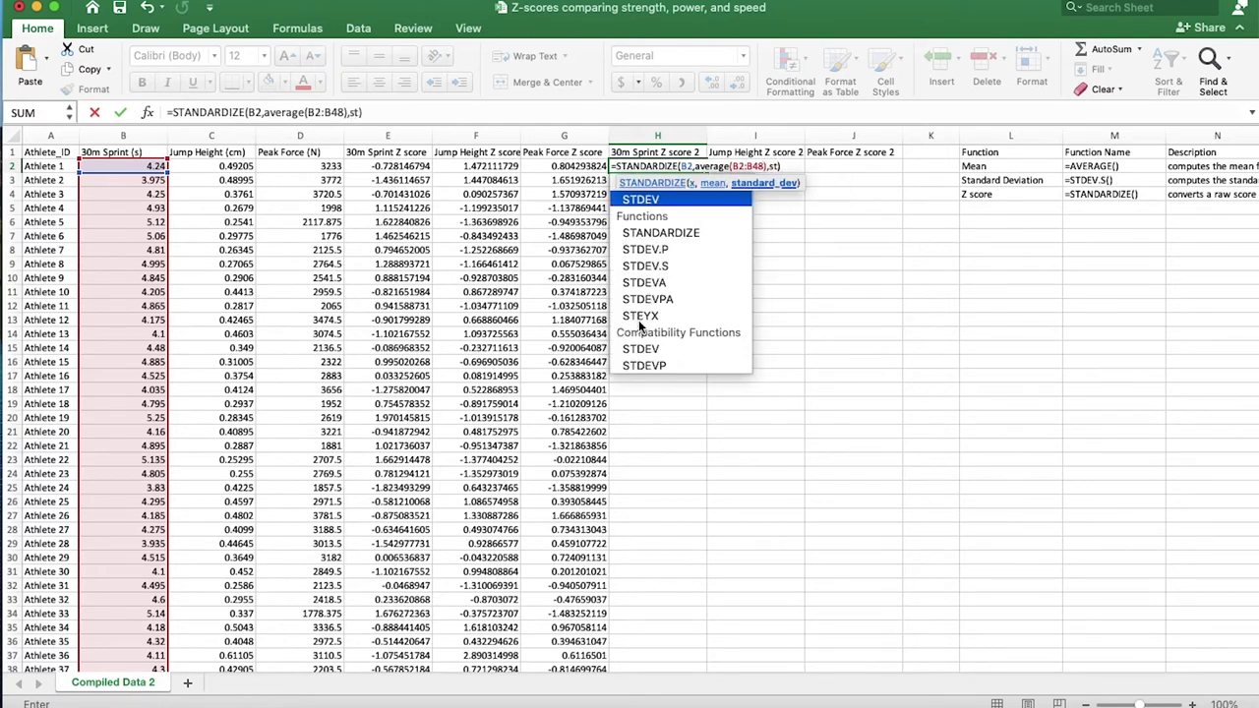
type("dev.s")
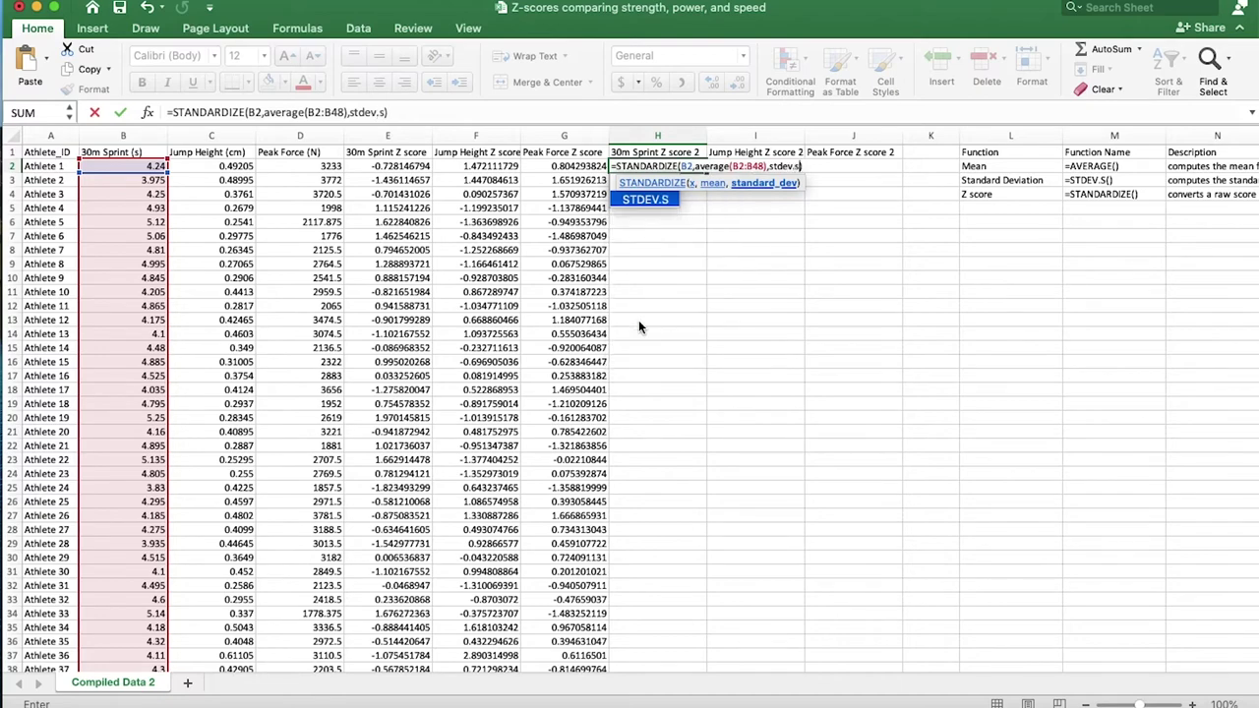
type("(")
left_click(133, 168)
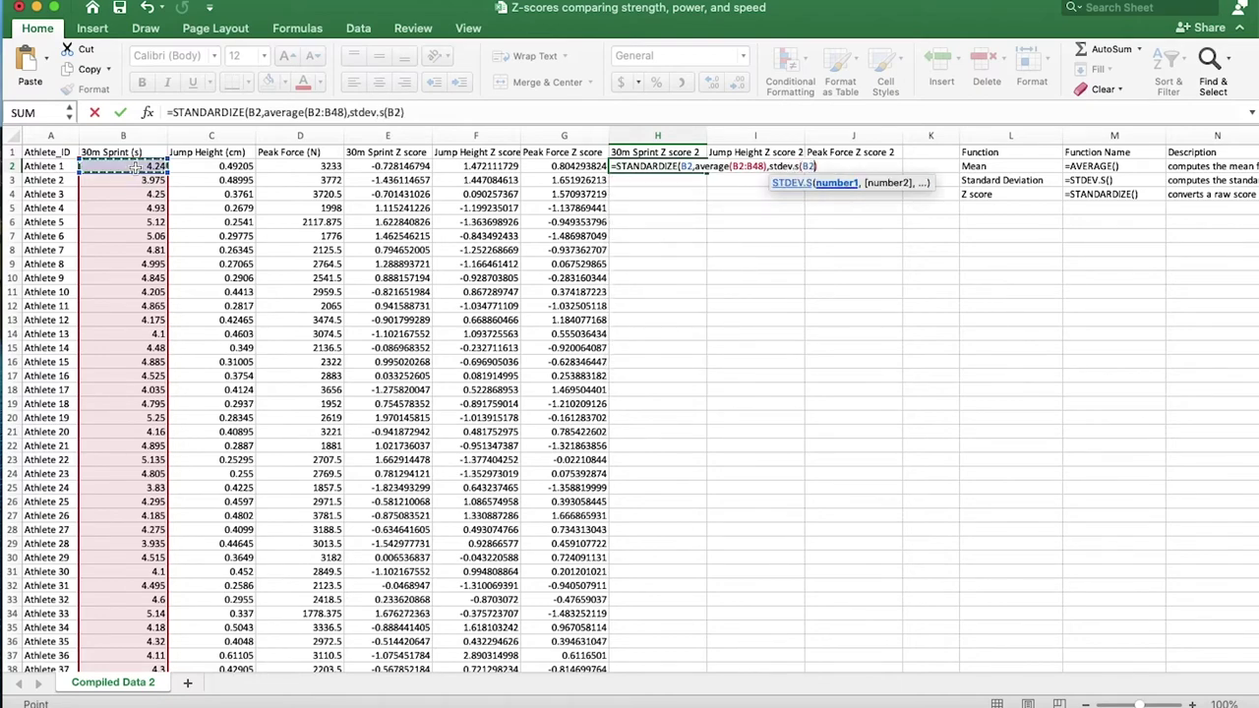
scroll(149, 295, "down", 10)
left_click(138, 210, "shift")
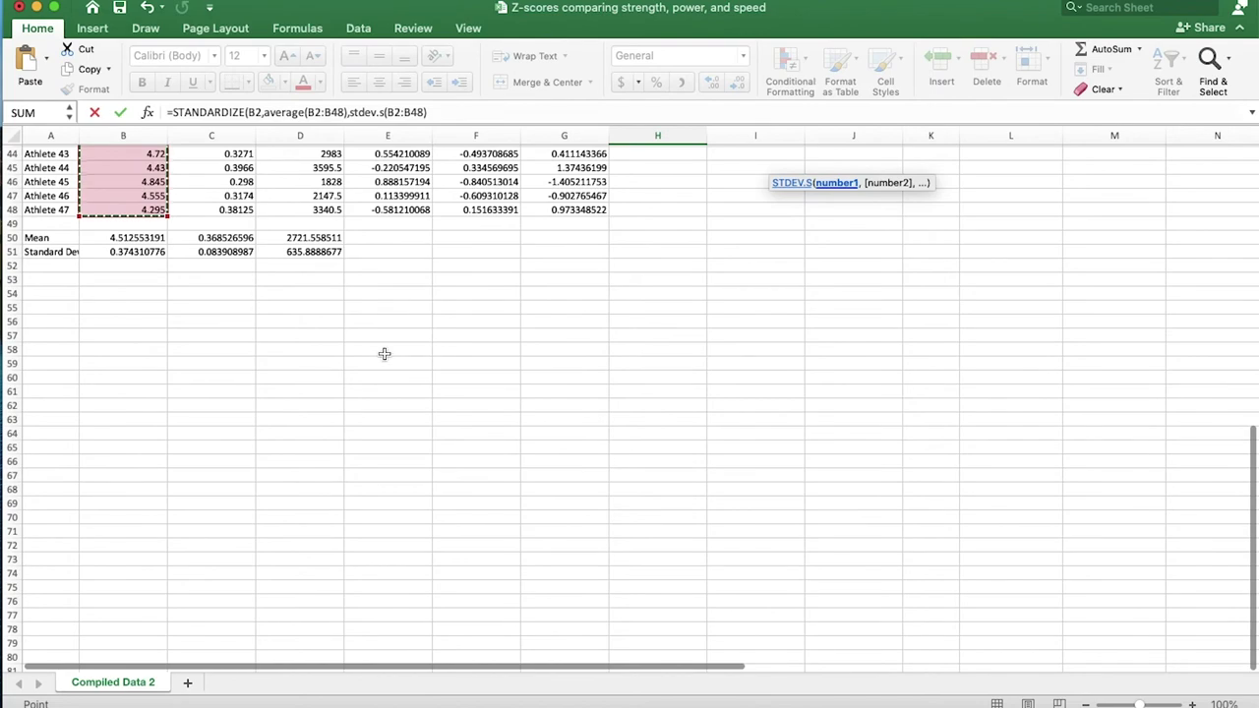
scroll(385, 354, "up", 10)
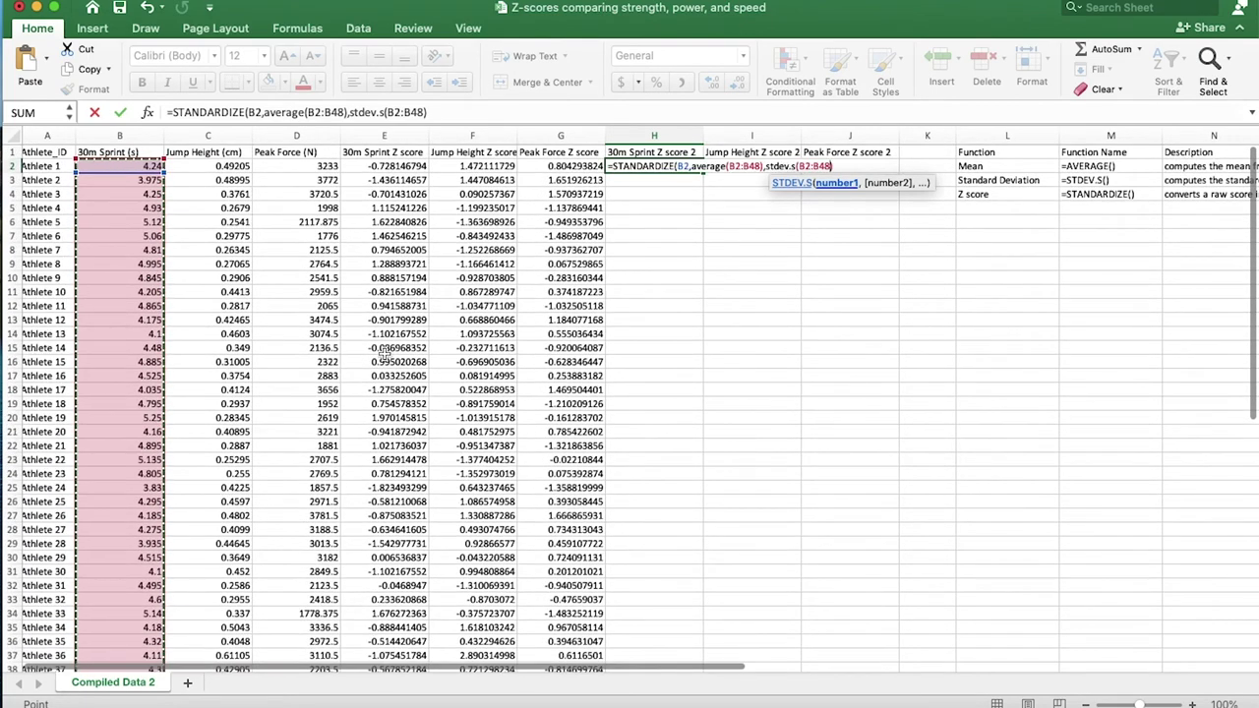
type(")")
key("Return")
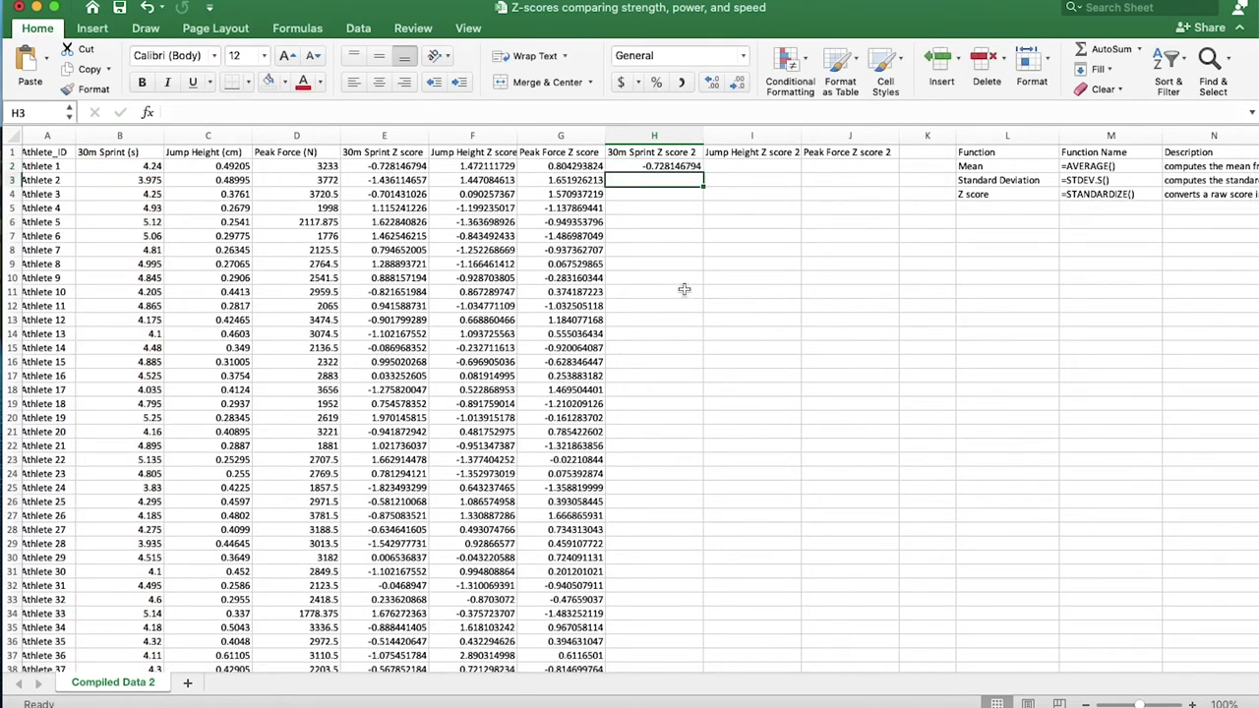
Review the nested formula in H2 and the sprint score in B2 that it refers to.
left_click(657, 166)
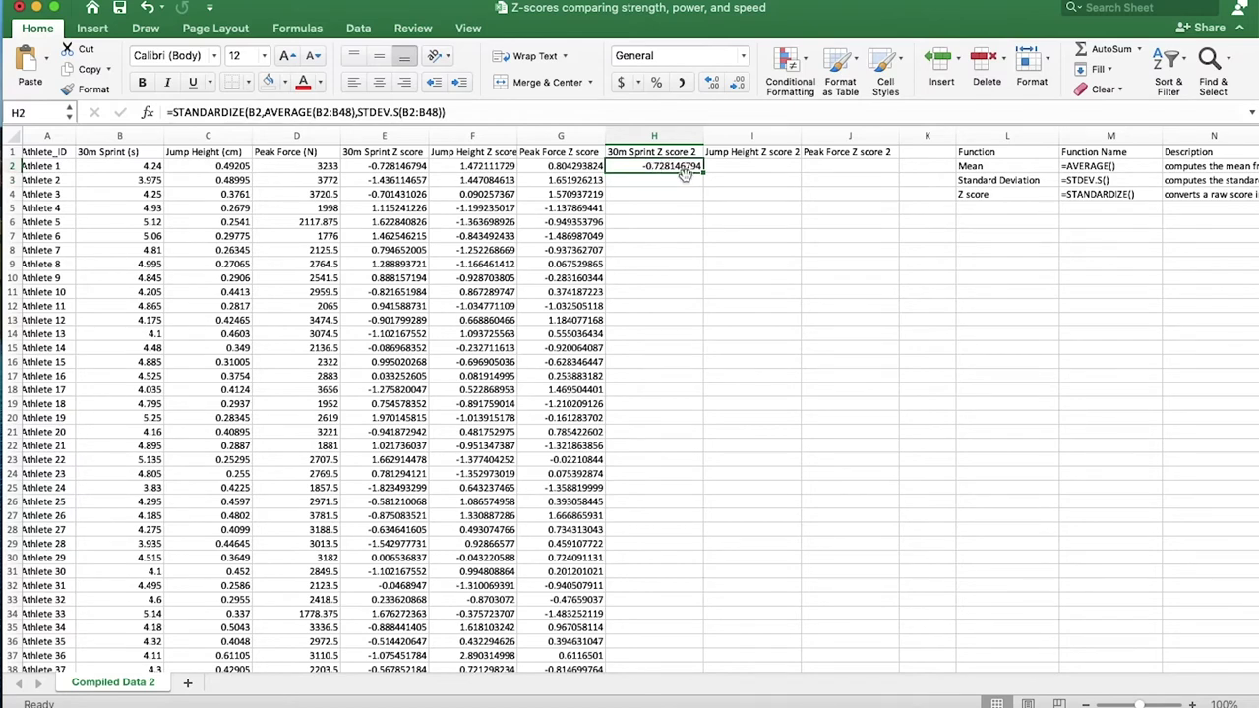
left_click(115, 172)
scroll(120, 192, "down", 1)
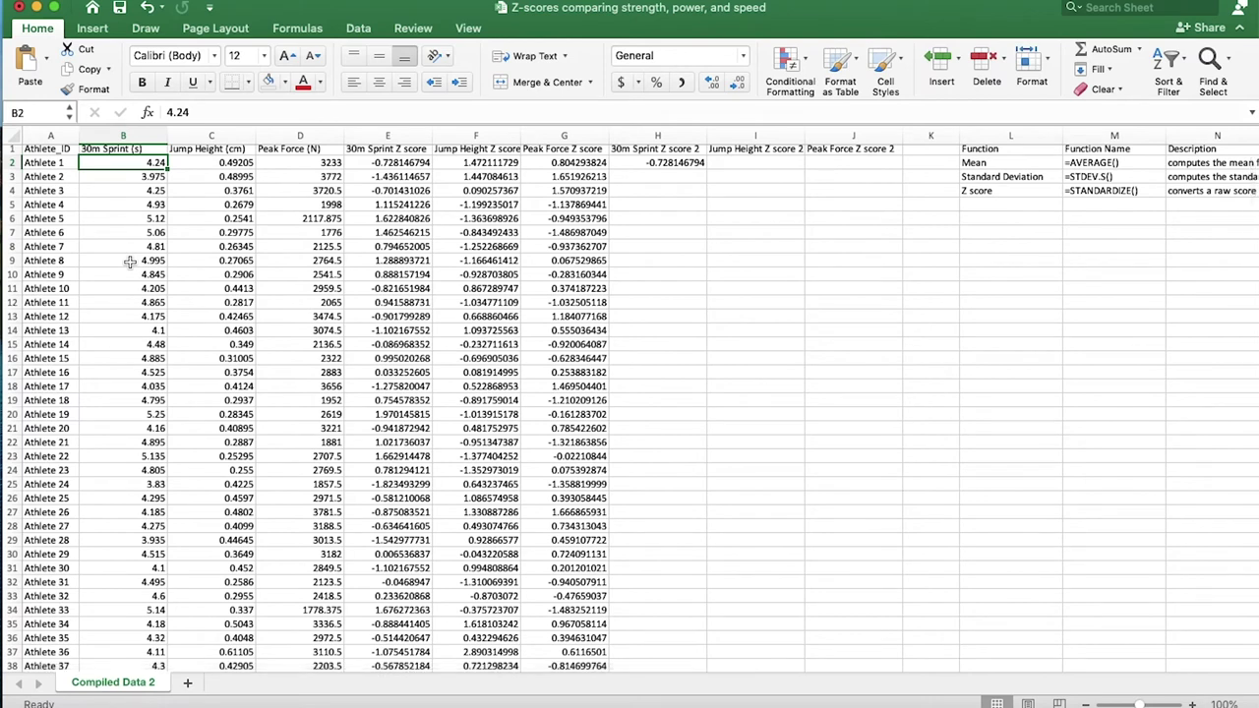
Replace the nested AVERAGE and STDEV.S functions in H2's formula with the row-locked reference B$50 as the mean.
left_click(657, 165)
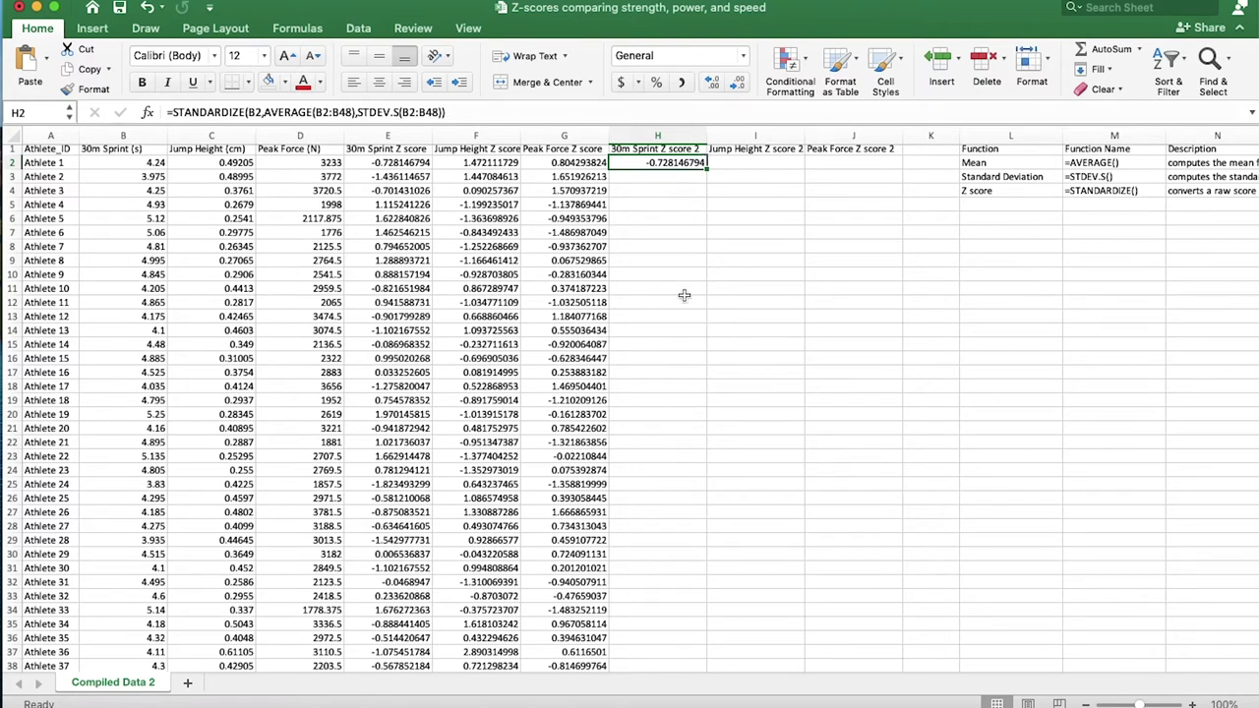
double_click(668, 163)
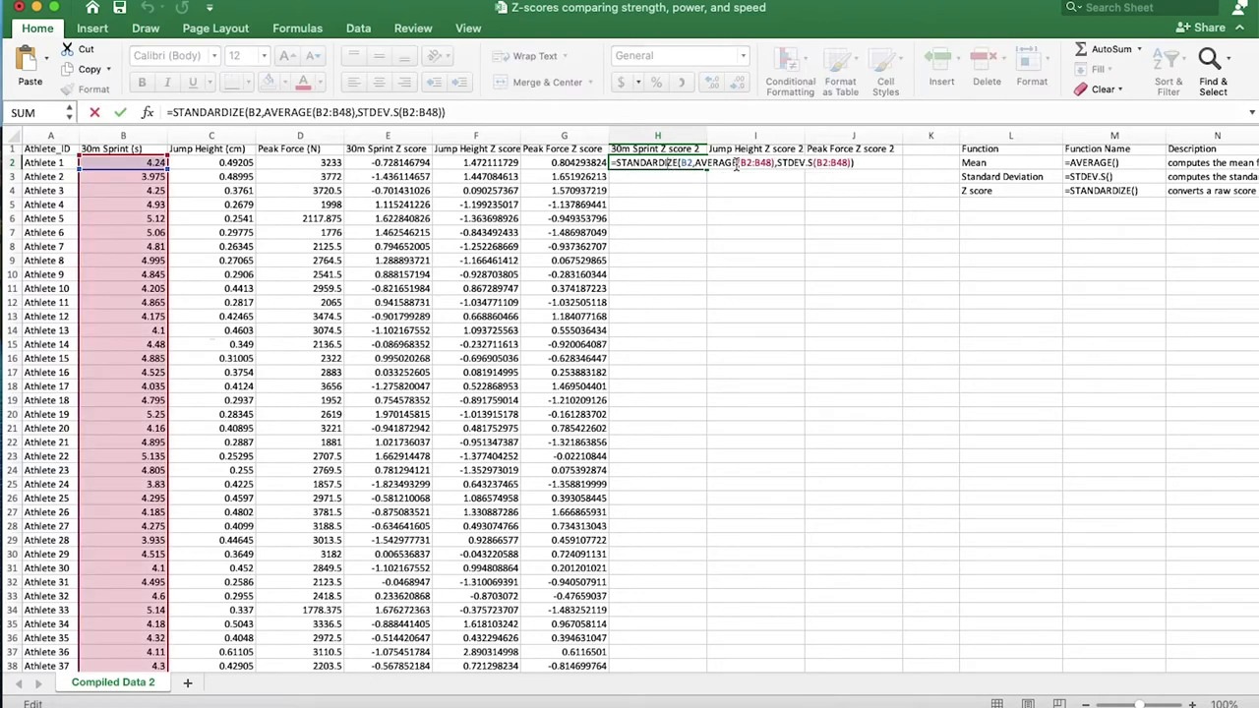
left_click_drag(697, 165, 852, 163)
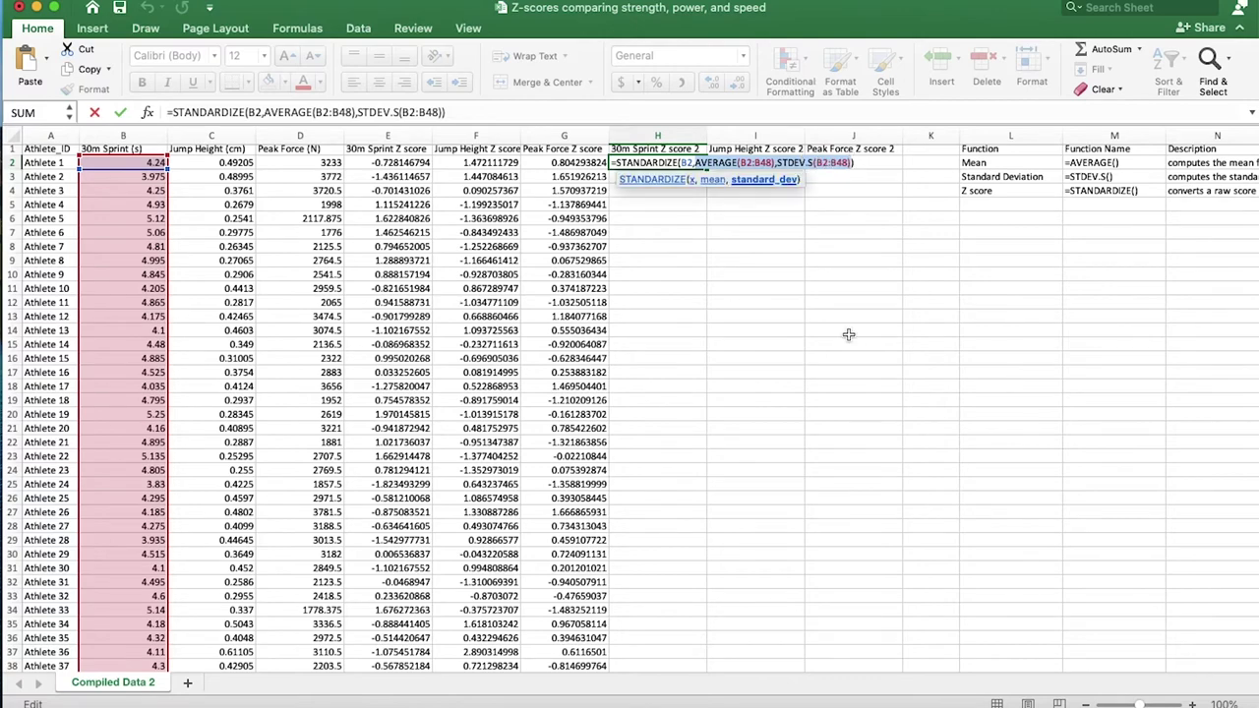
key("BackSpace")
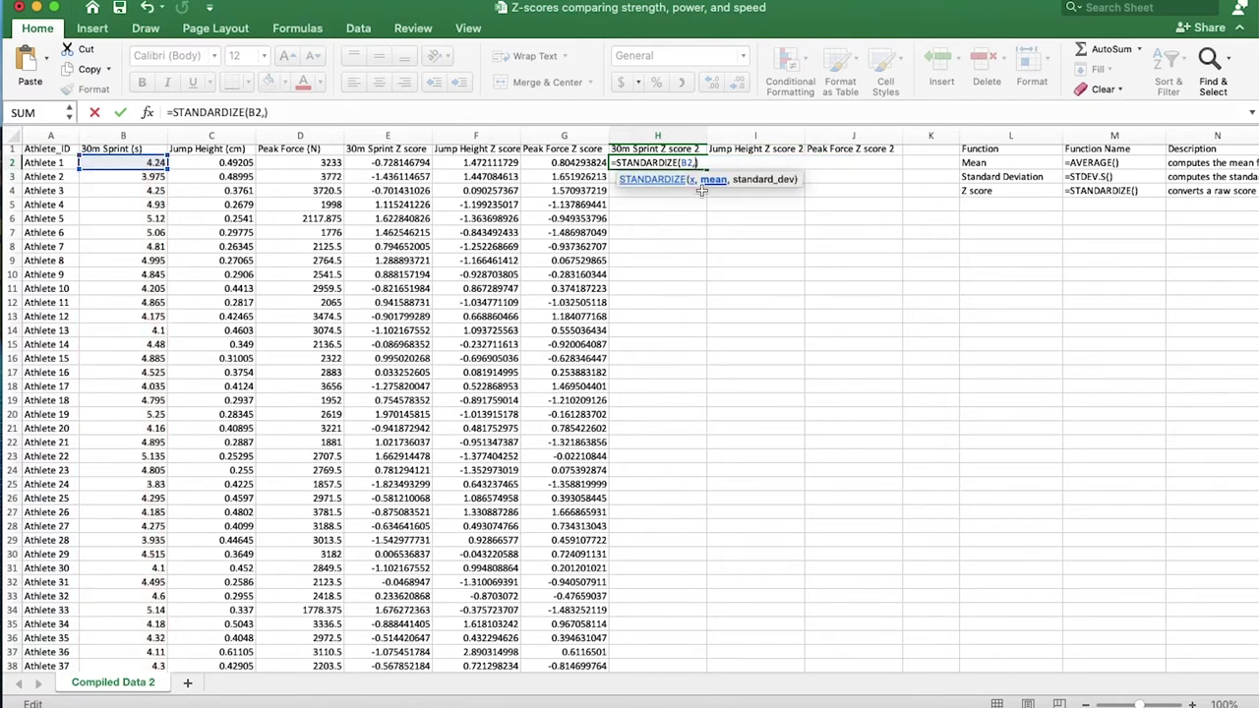
scroll(331, 478, "down", 10)
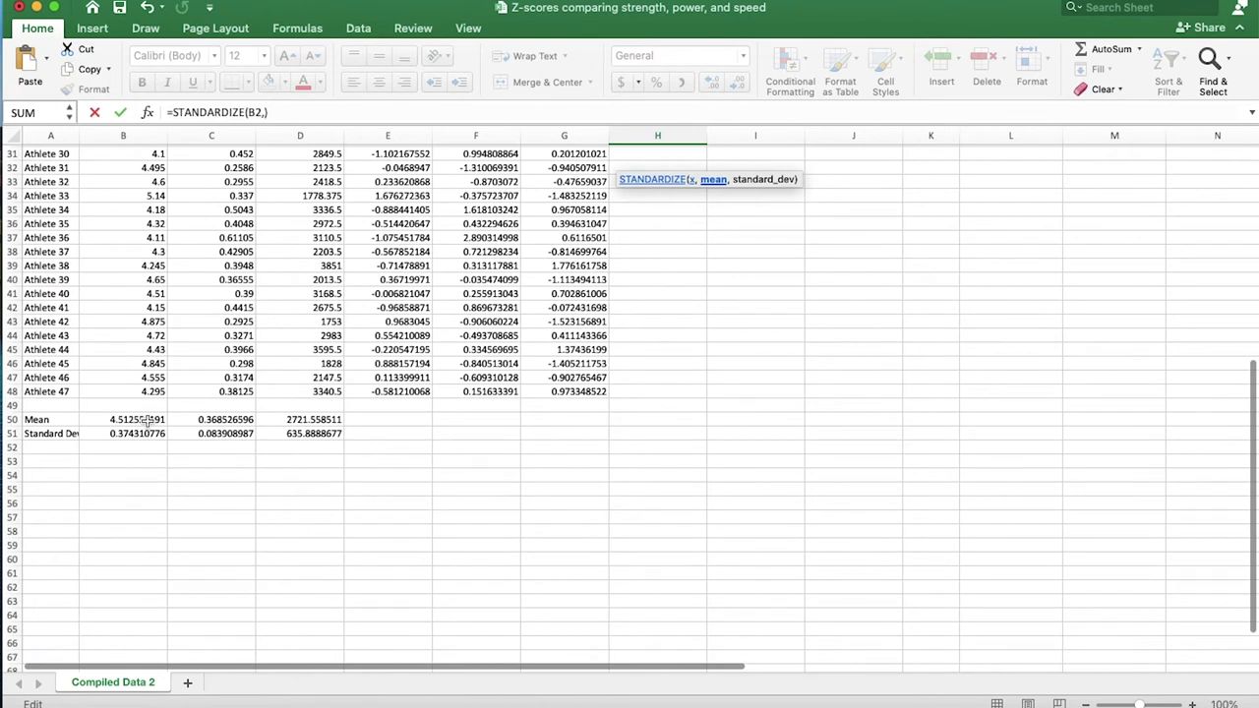
left_click(146, 420)
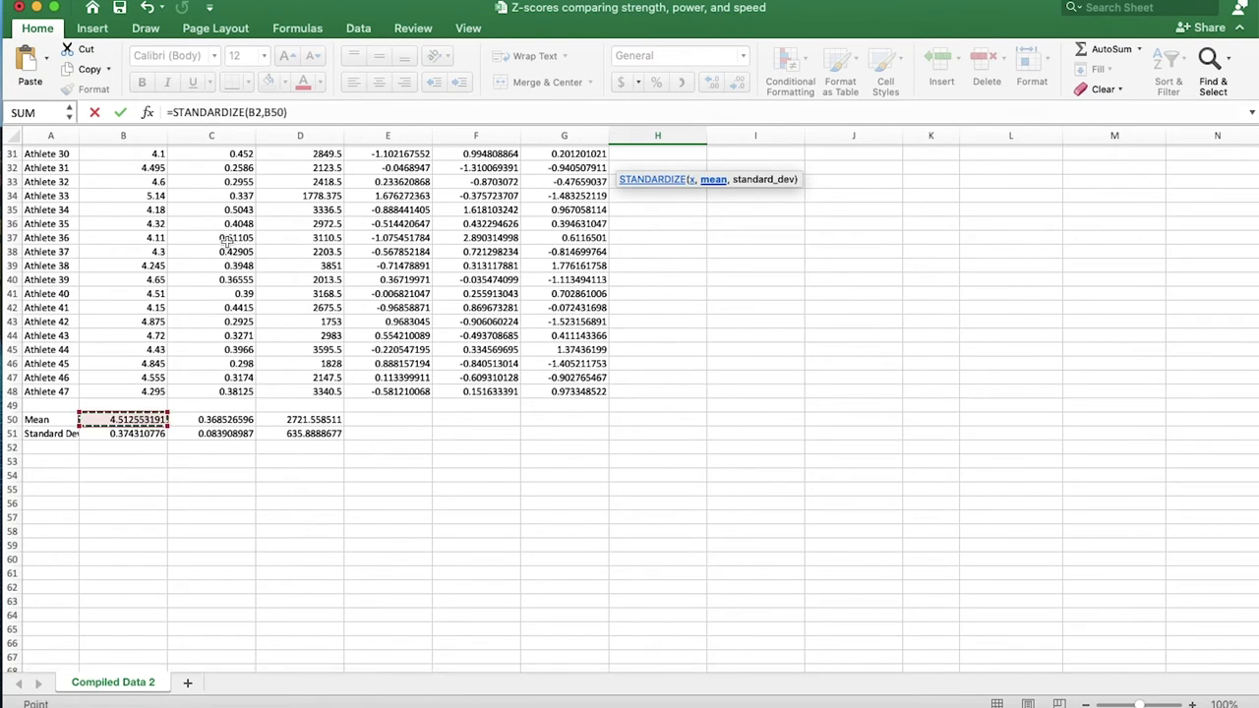
left_click(269, 112)
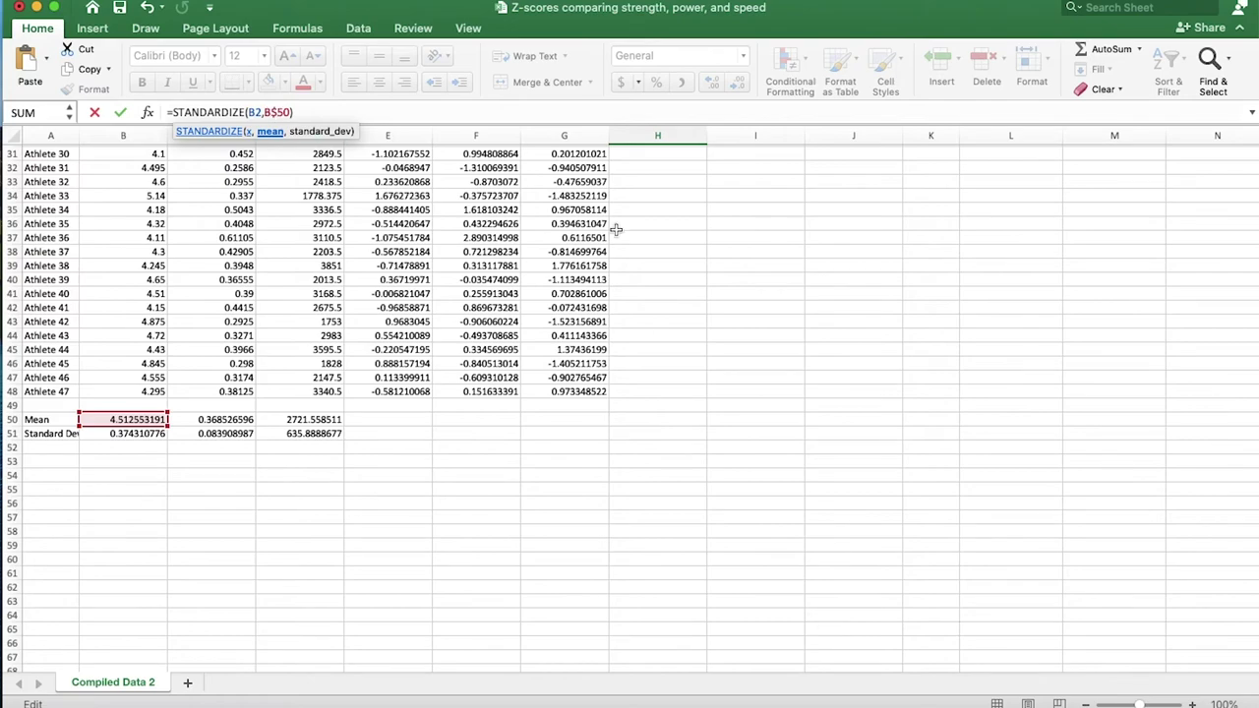
scroll(616, 229, "up", 10)
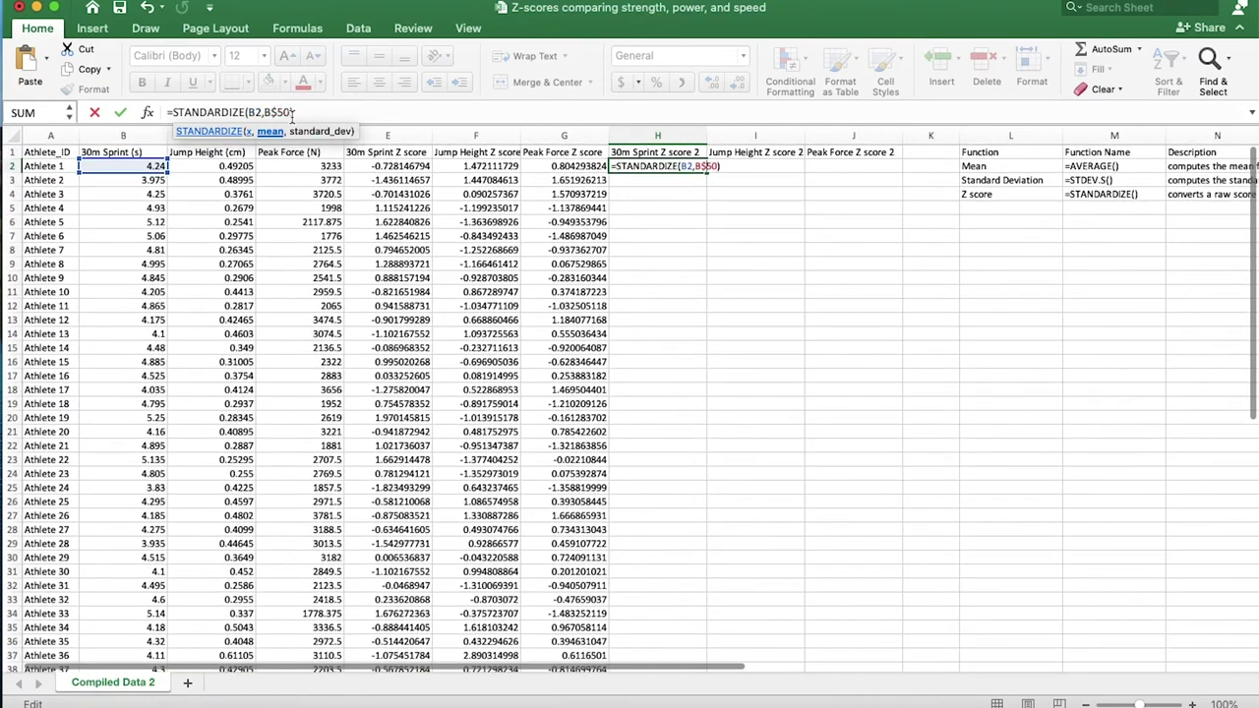
Complete the H2 STANDARDIZE formula with the row-locked reference B$51 as the standard_dev argument.
type(",")
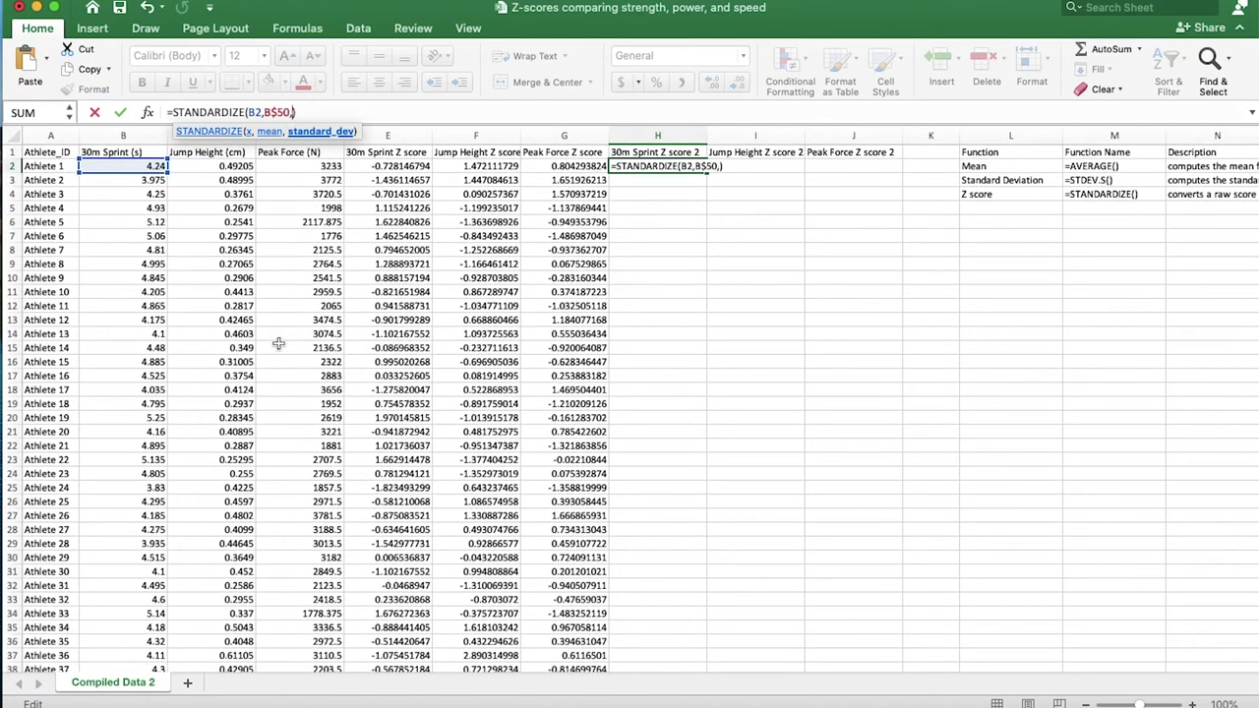
scroll(279, 343, "down", 10)
left_click(136, 325)
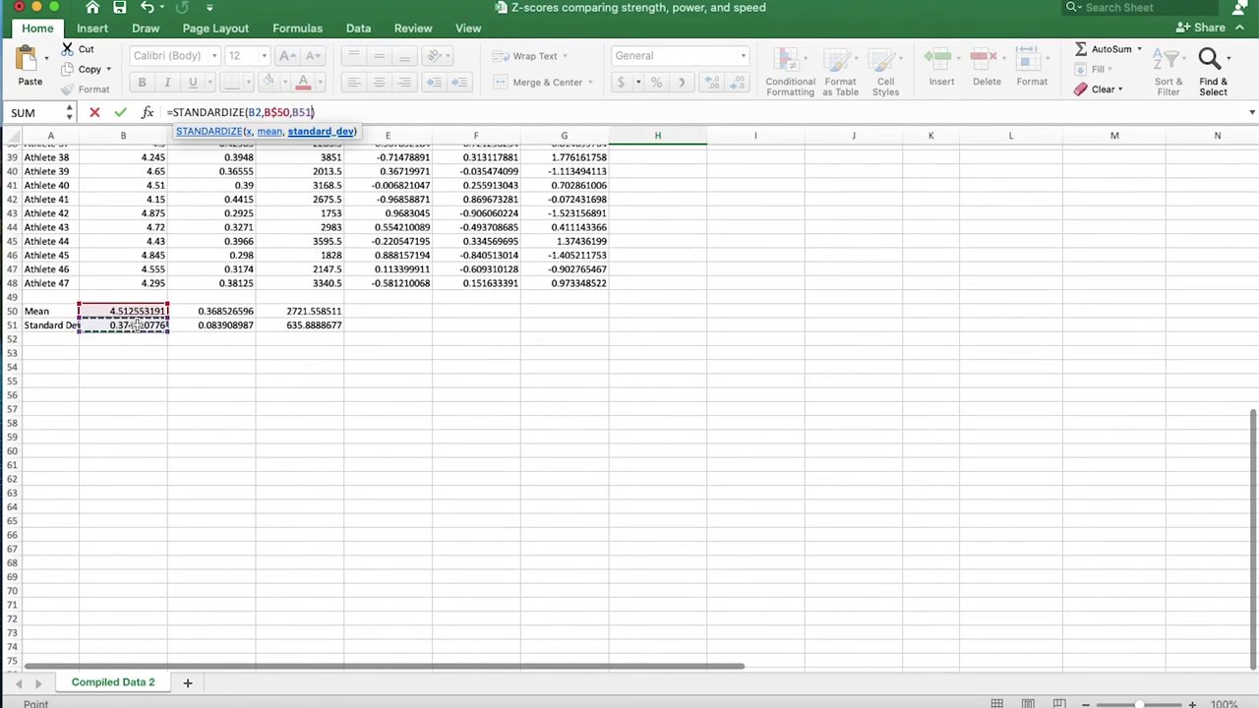
left_click(300, 112)
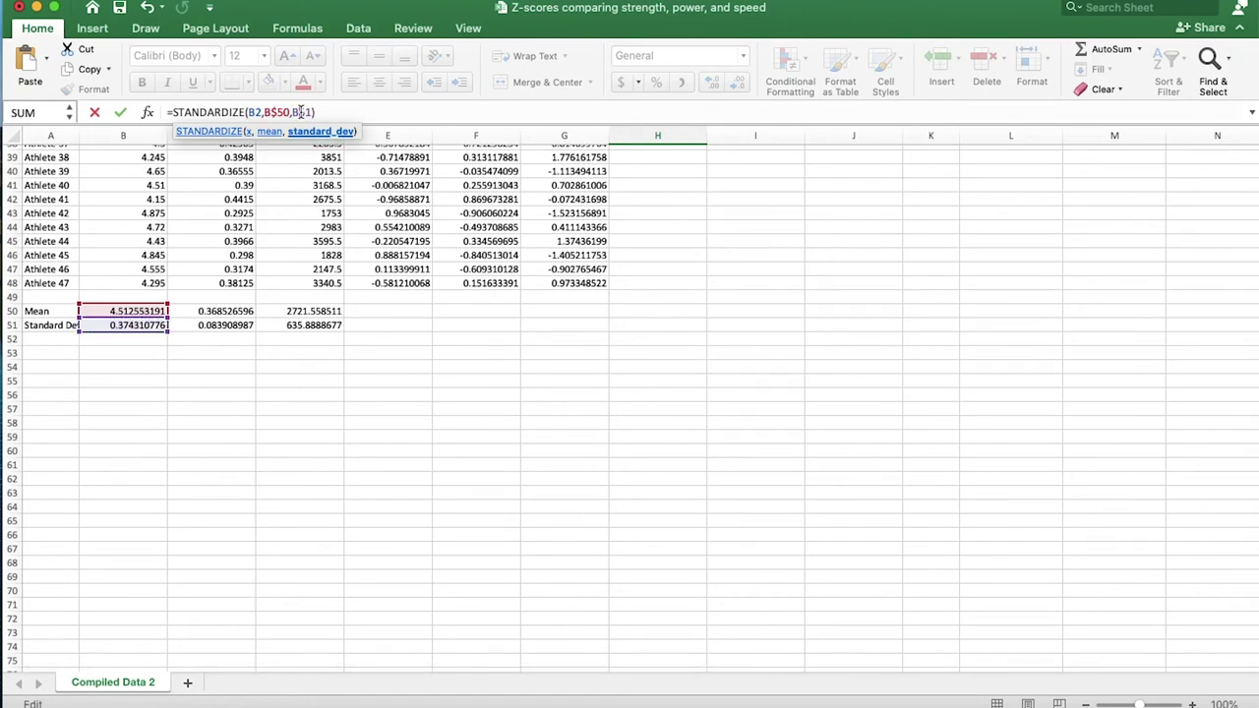
scroll(528, 197, "up", 5)
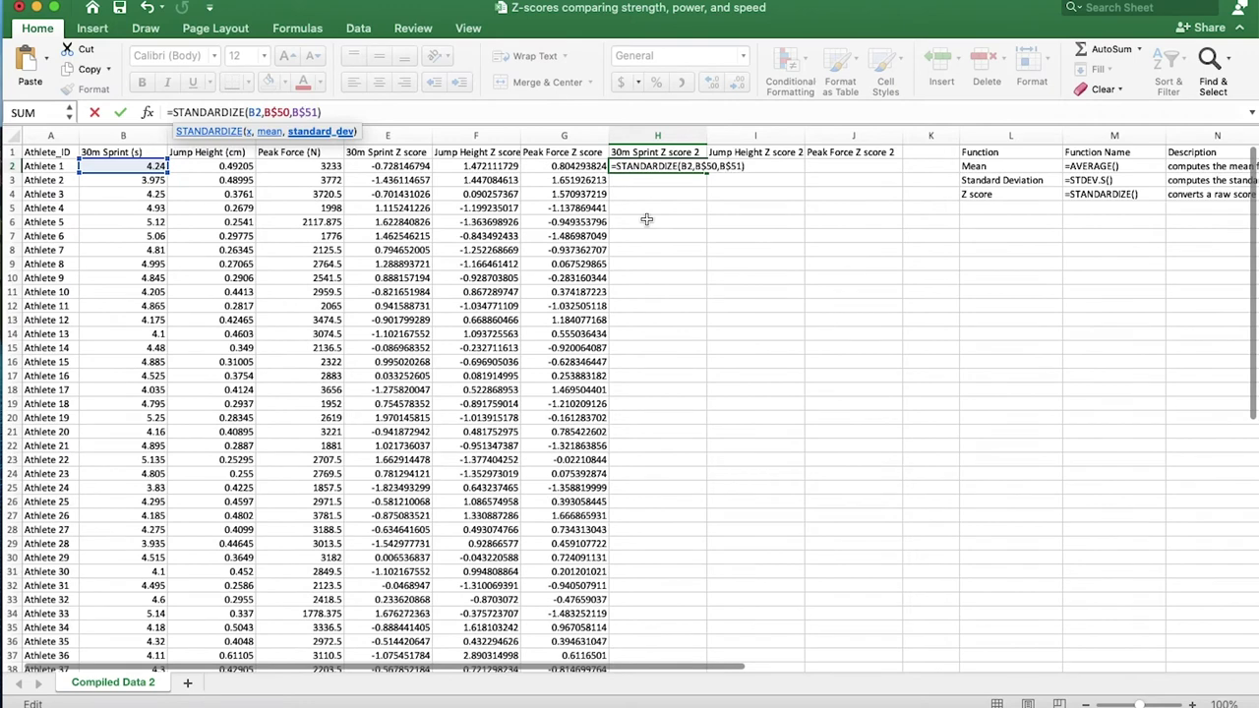
key("Return")
Fill the H2 formula down for all athletes and copy the column into Jump Height Z score 2 and Peak Force Z score 2.
left_click(683, 165)
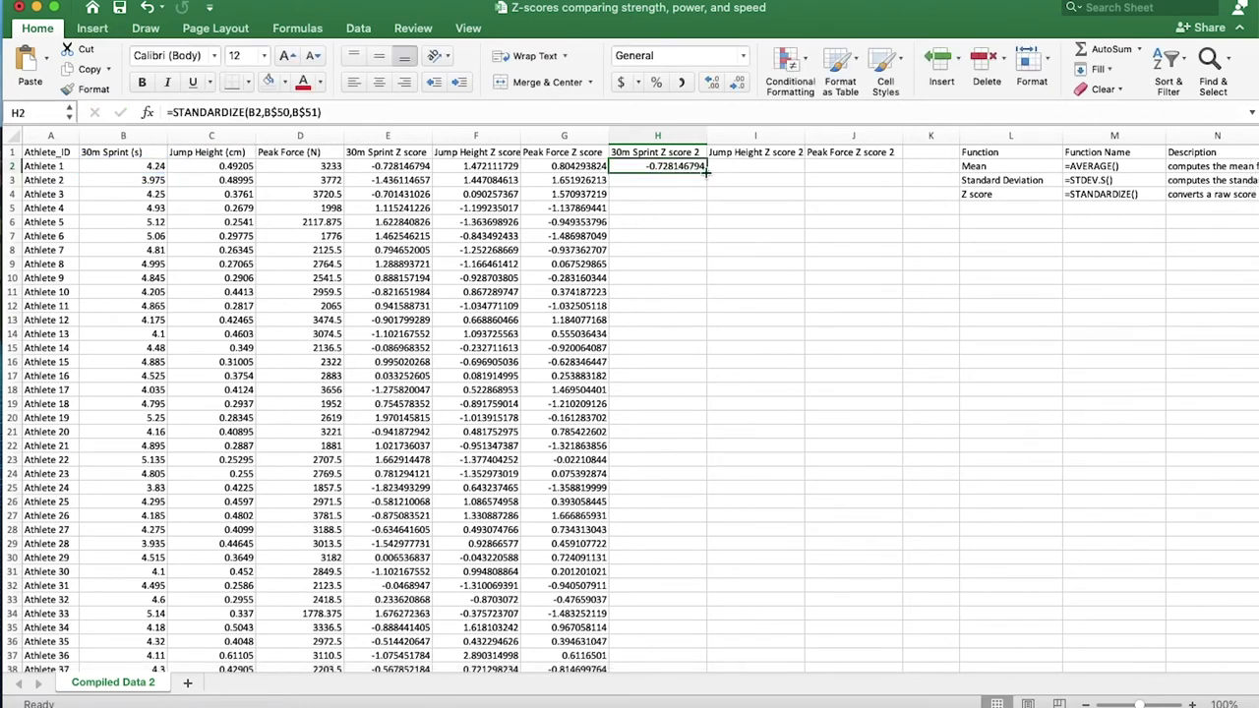
double_click(705, 171)
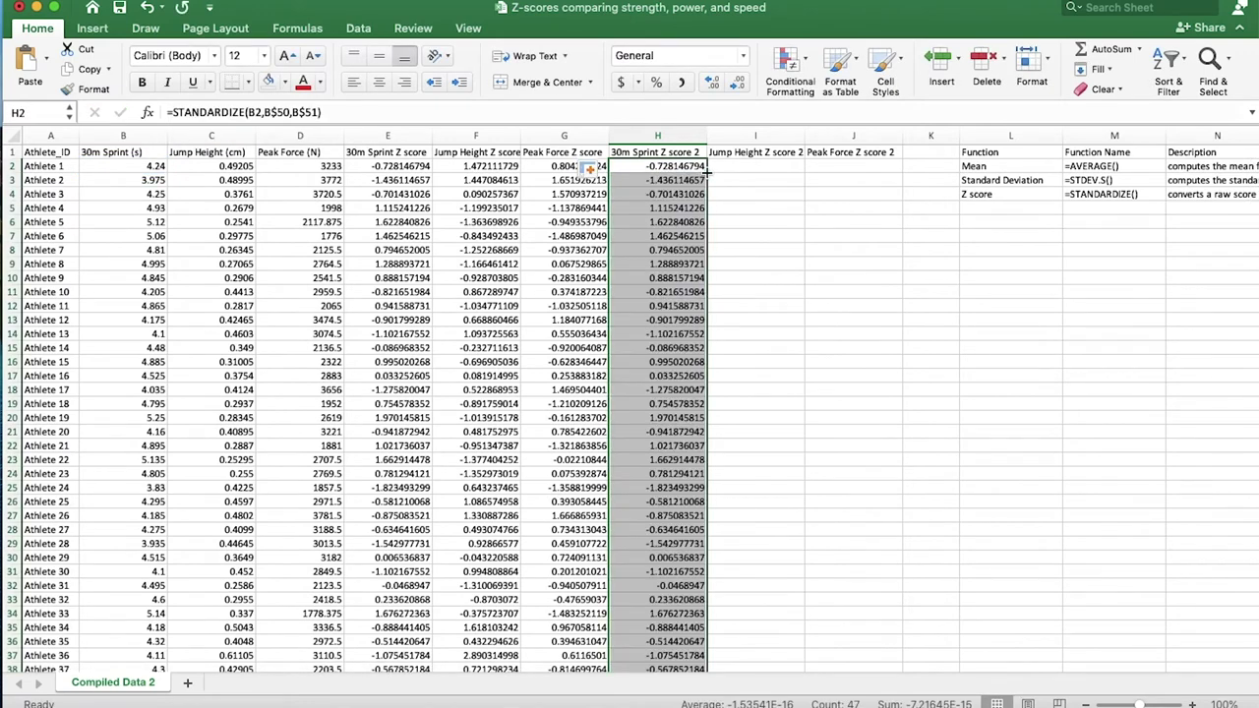
key("super+c")
left_click(742, 173)
key("super+v")
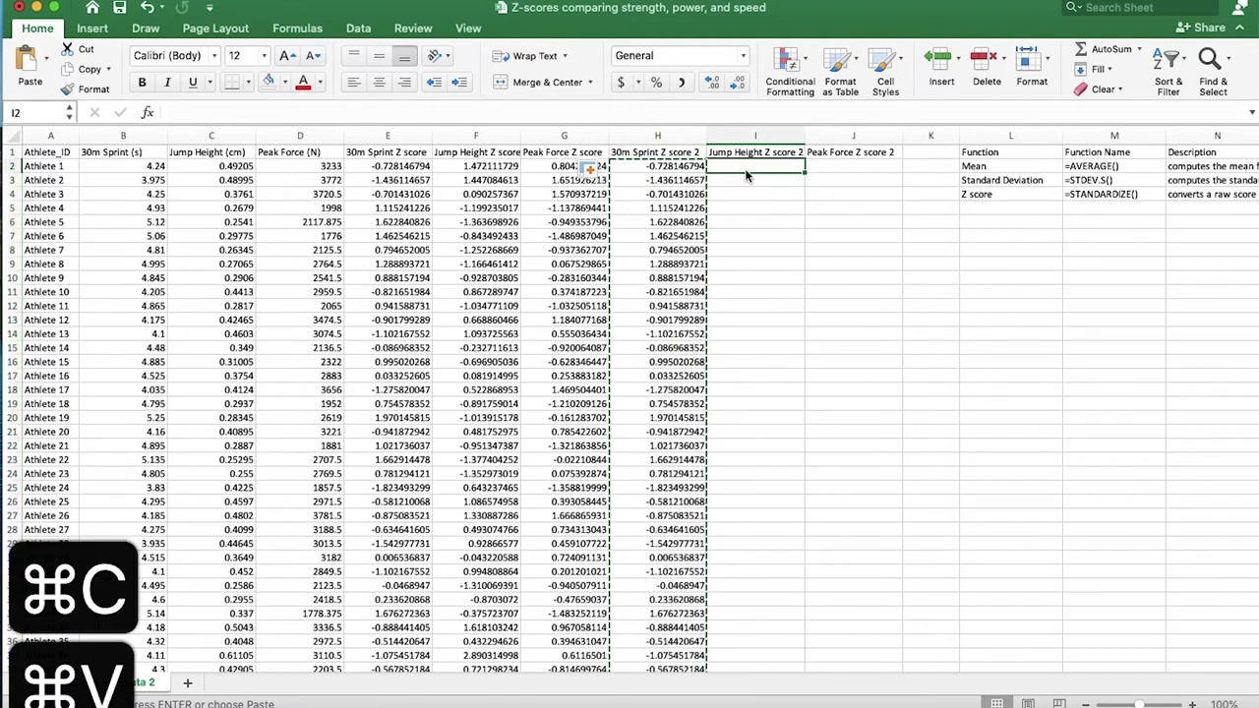
left_click(852, 167)
key("super+v")
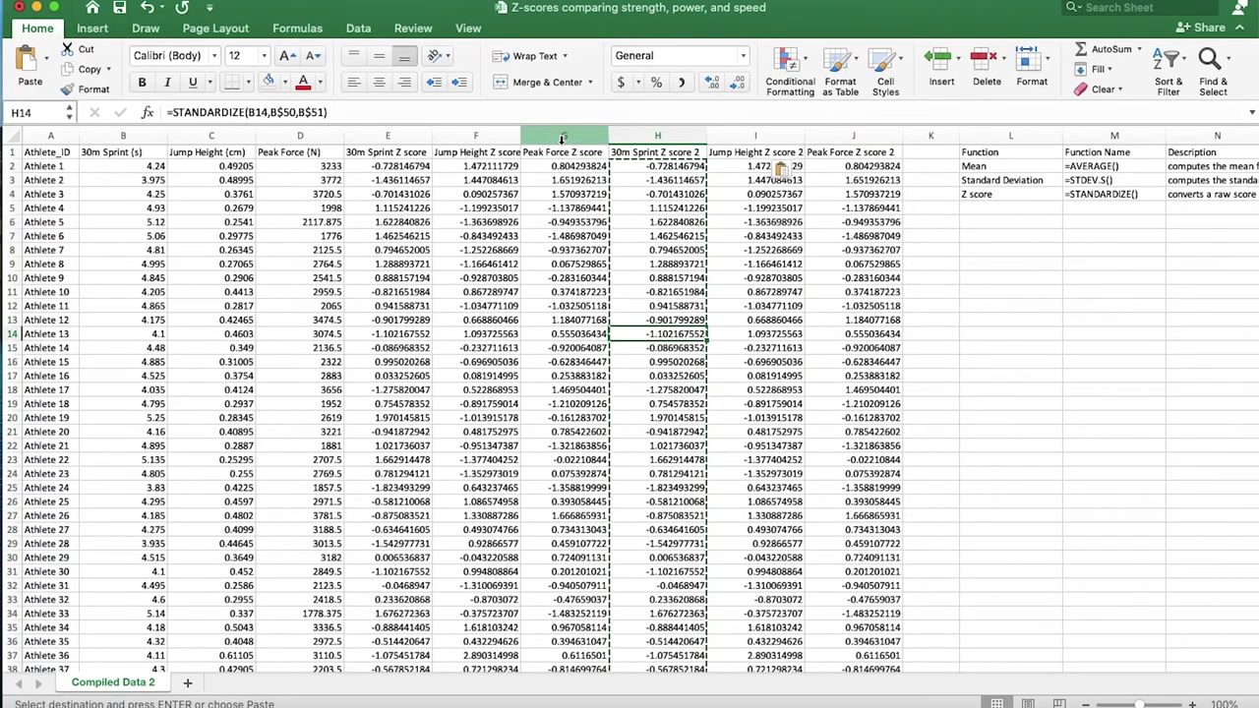
Delete the three manually calculated Z score columns E to G for 30m Sprint, Jump Height and Peak Force.
left_click(565, 138)
left_click_drag(569, 138, 413, 138)
right_click(413, 138)
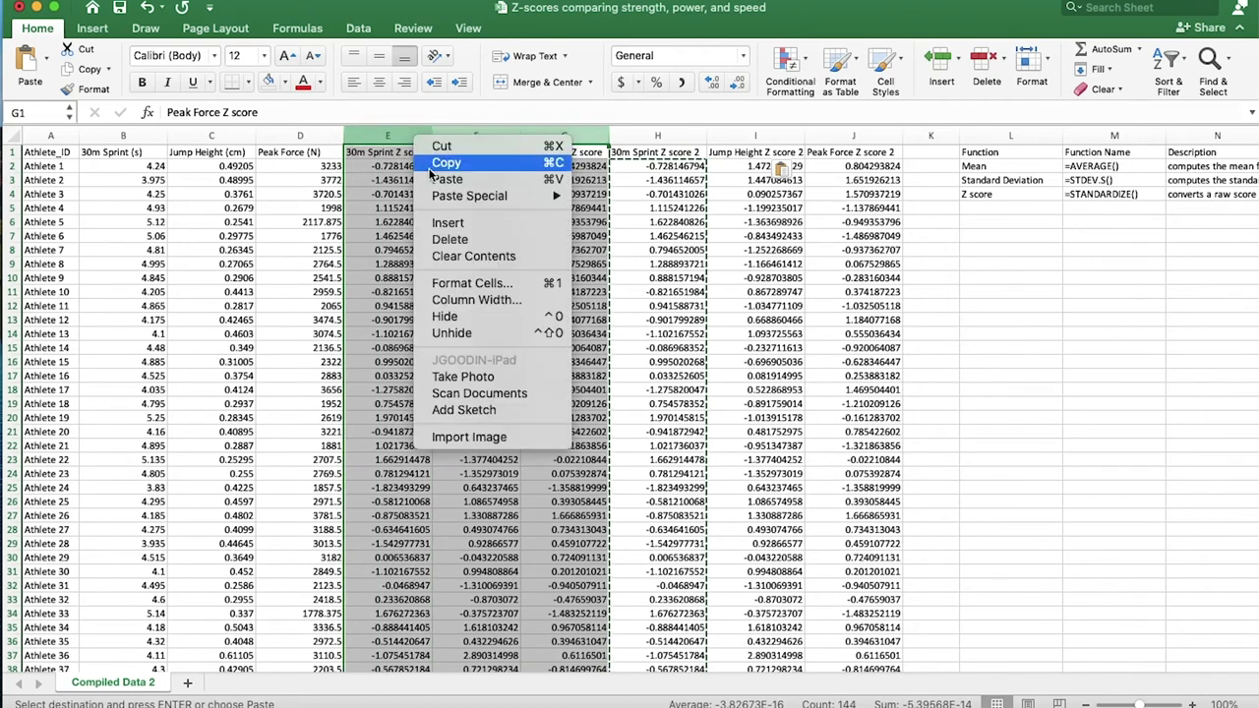
left_click(470, 243)
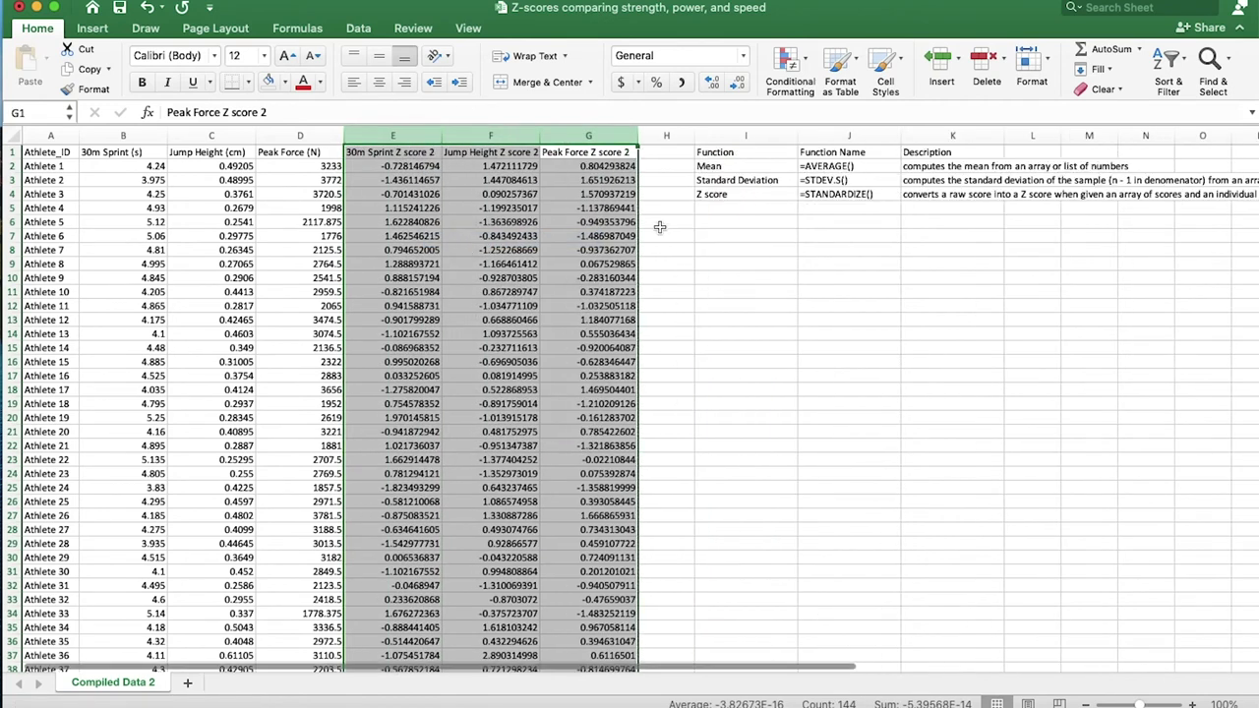
left_click(526, 209)
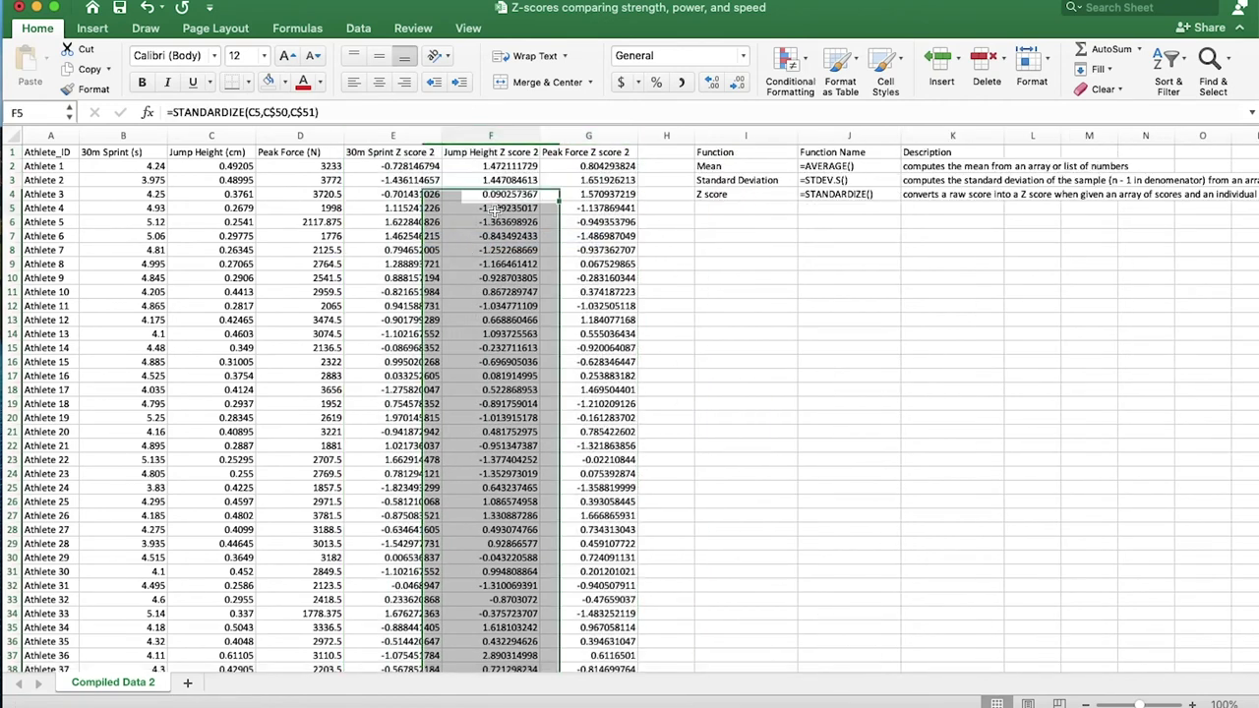
Apply the green-yellow-red color scale as conditional formatting to all athletes' Z scores in columns E to G, starting at E2.
left_click(417, 166)
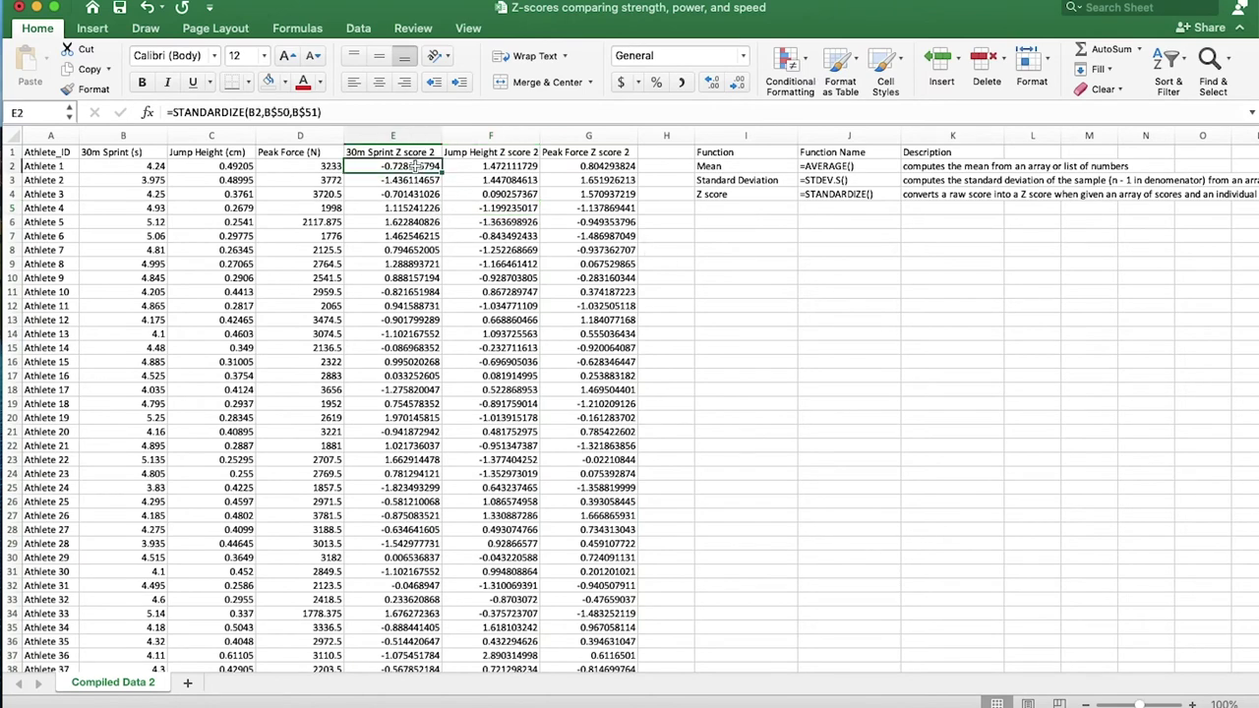
key("shift+super+Right")
key("shift+super+Down")
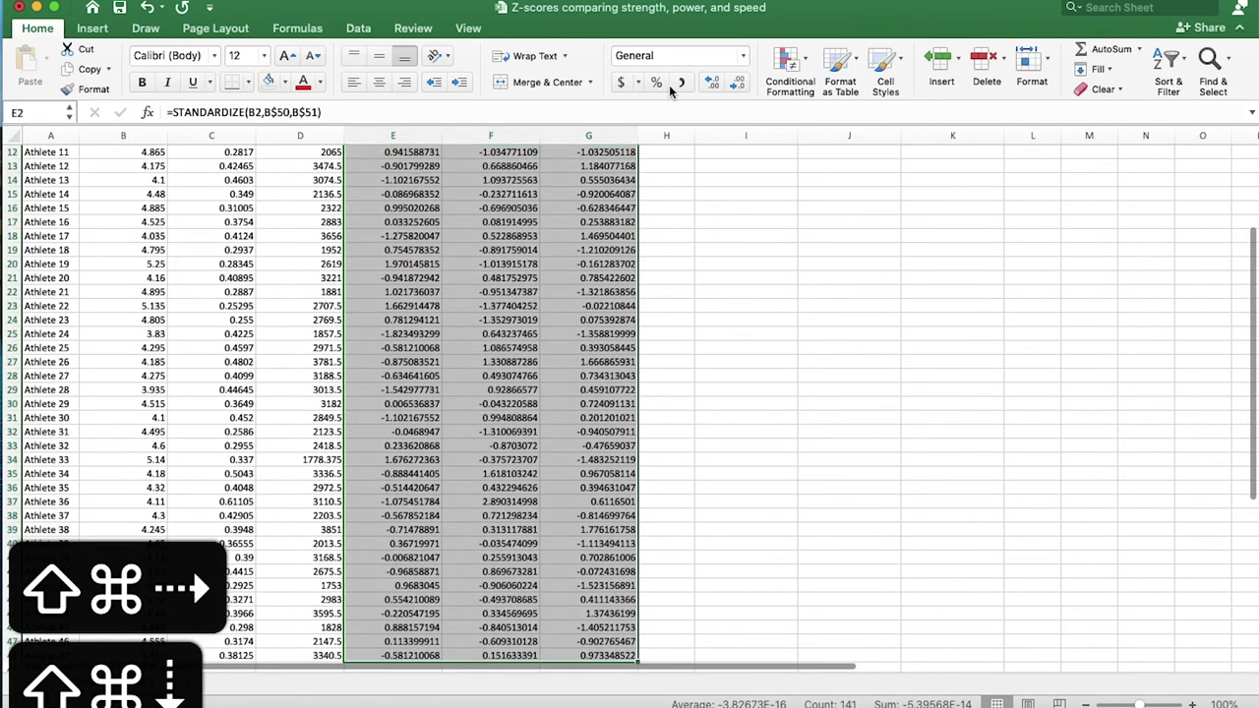
left_click(787, 62)
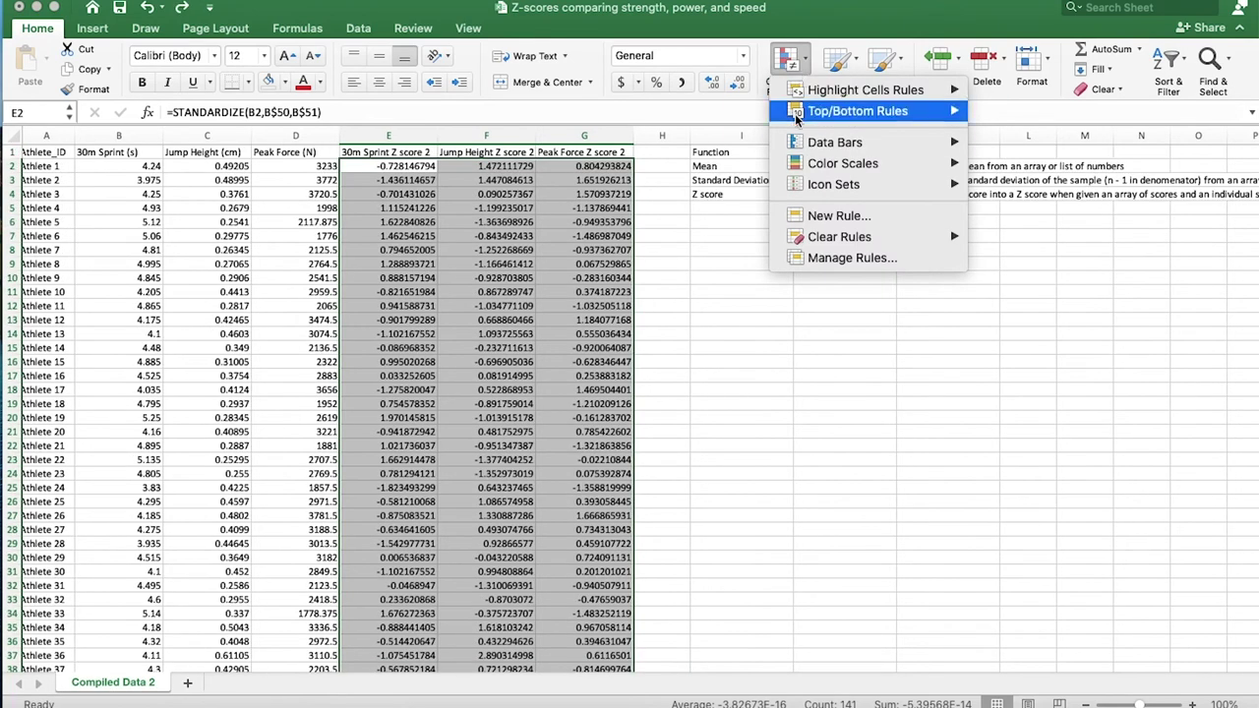
mouse_move(837, 168)
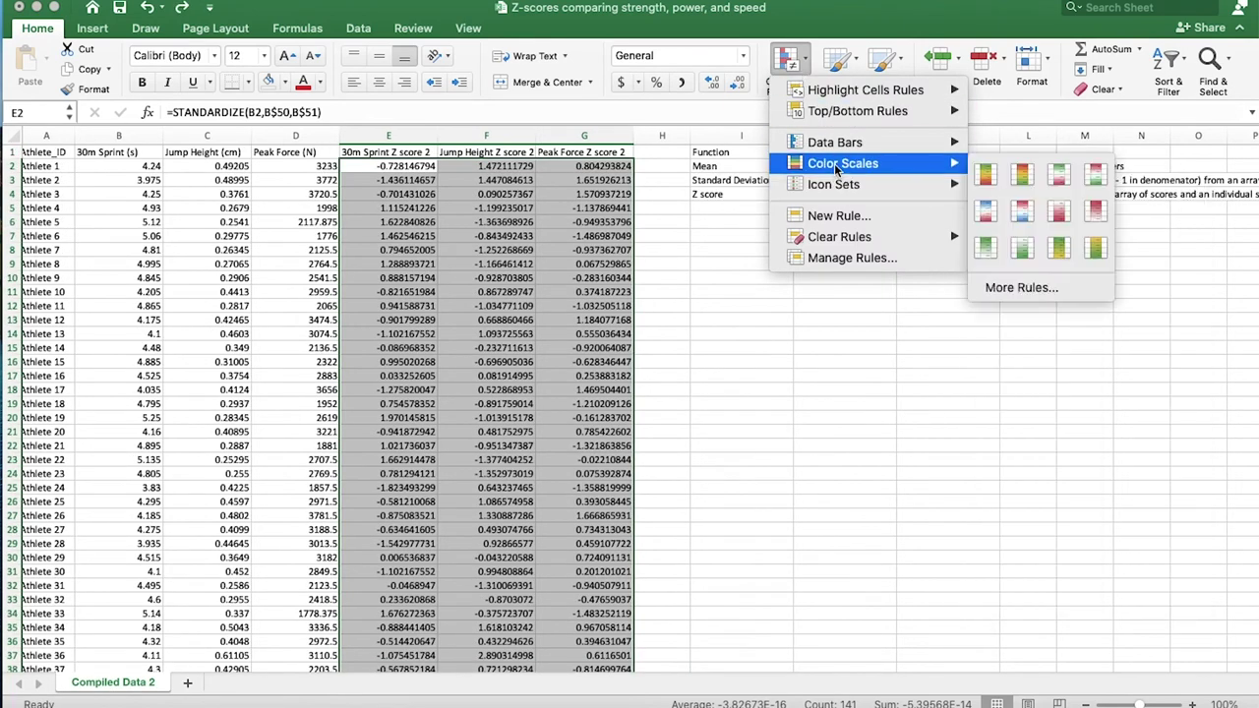
left_click(993, 175)
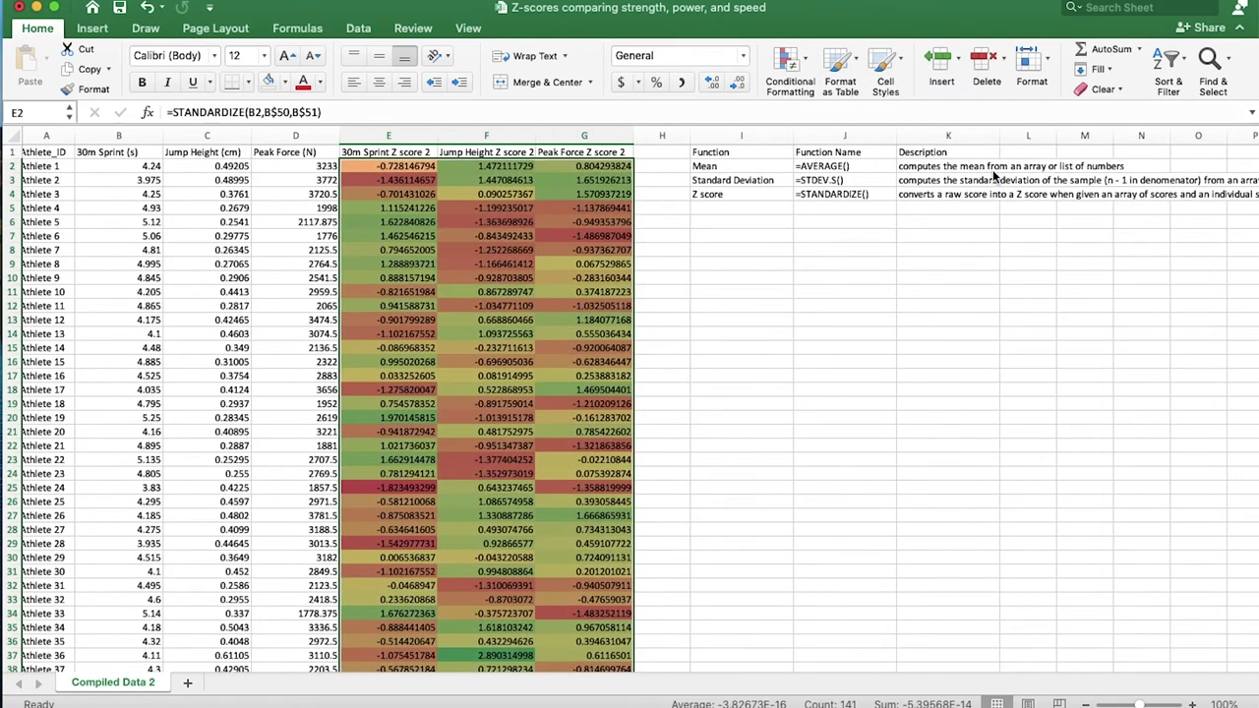
left_click(769, 335)
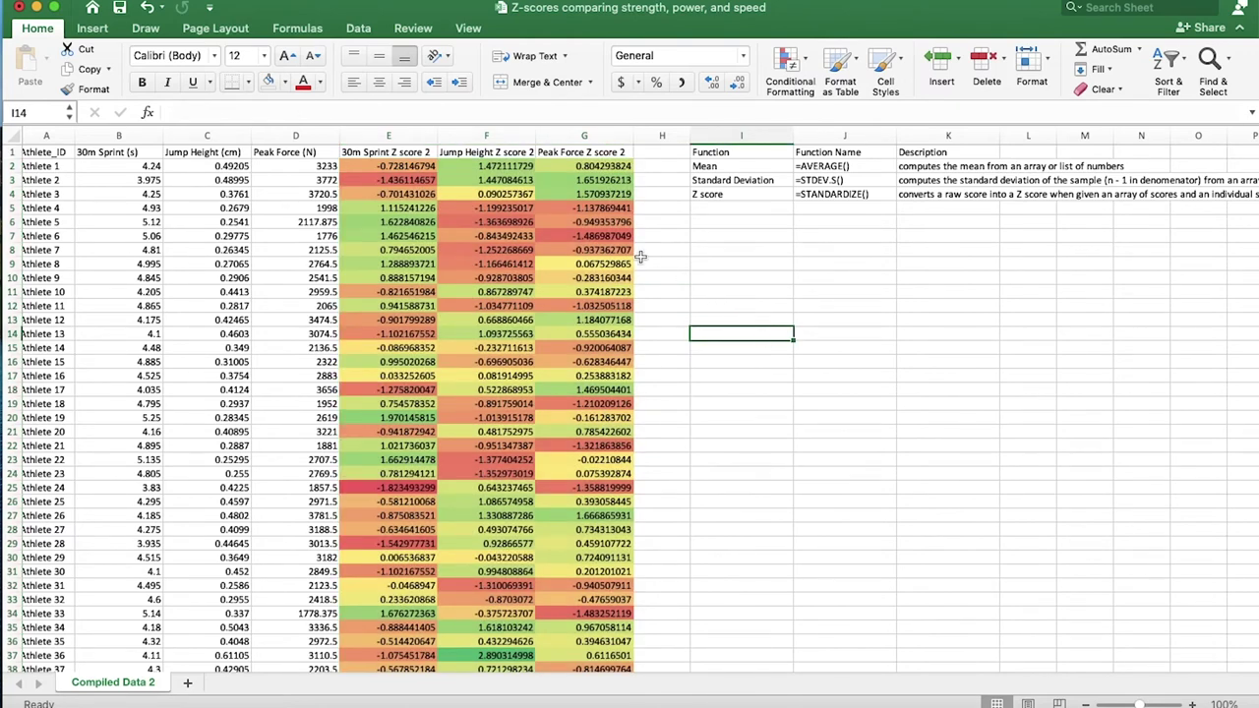
Examine the color-coded Jump Height Z scores, comparing Athlete 36's Z score in F37 with the raw jump height in C37.
left_click(495, 195)
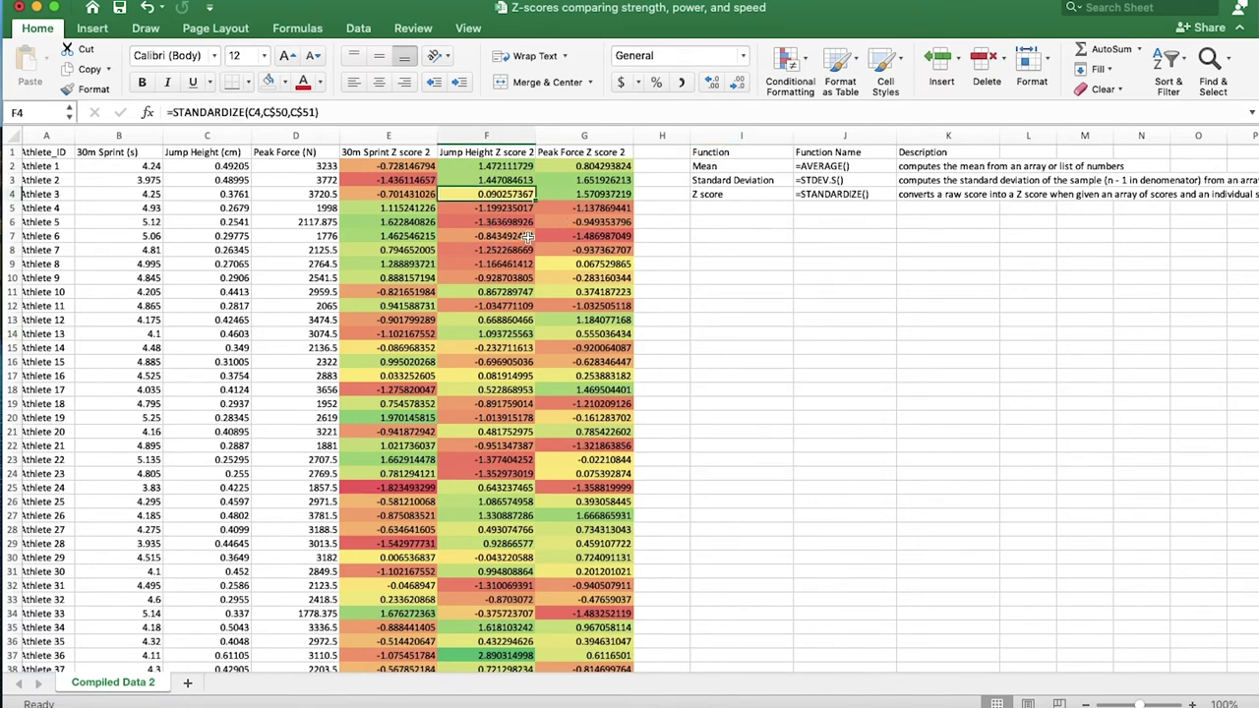
left_click(465, 173)
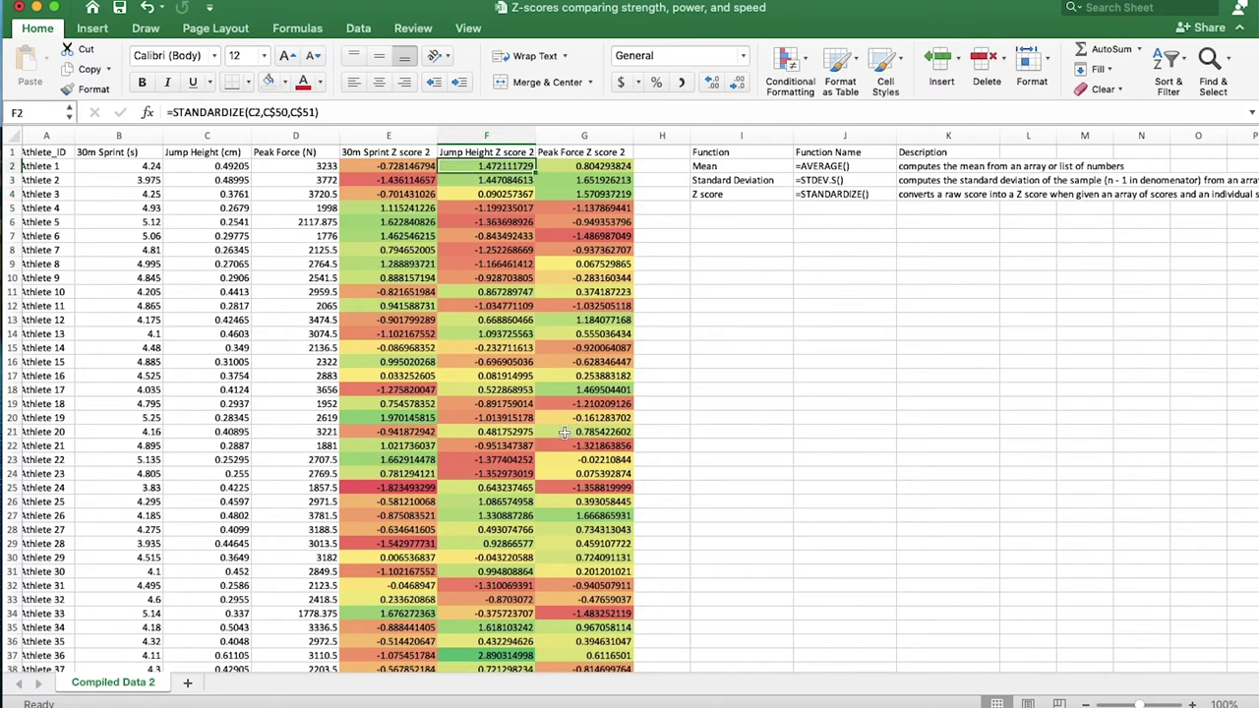
scroll(565, 433, "down", 5)
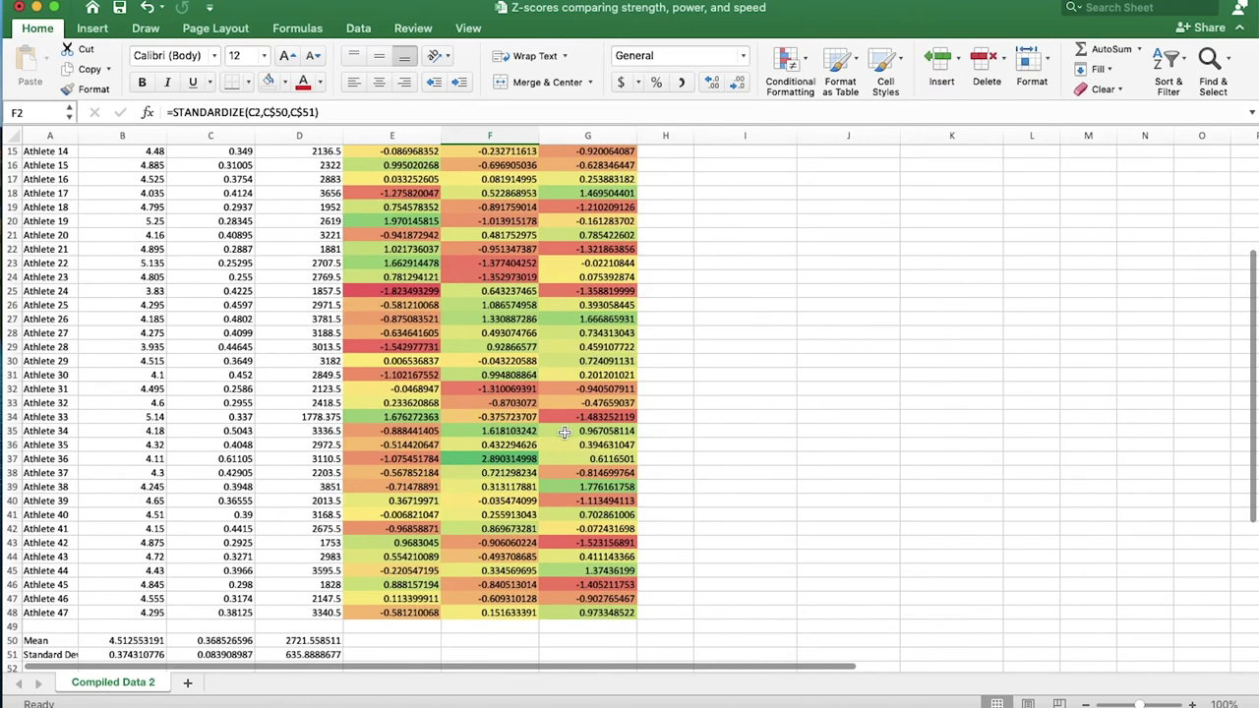
scroll(515, 472, "down", 1)
left_click(503, 429)
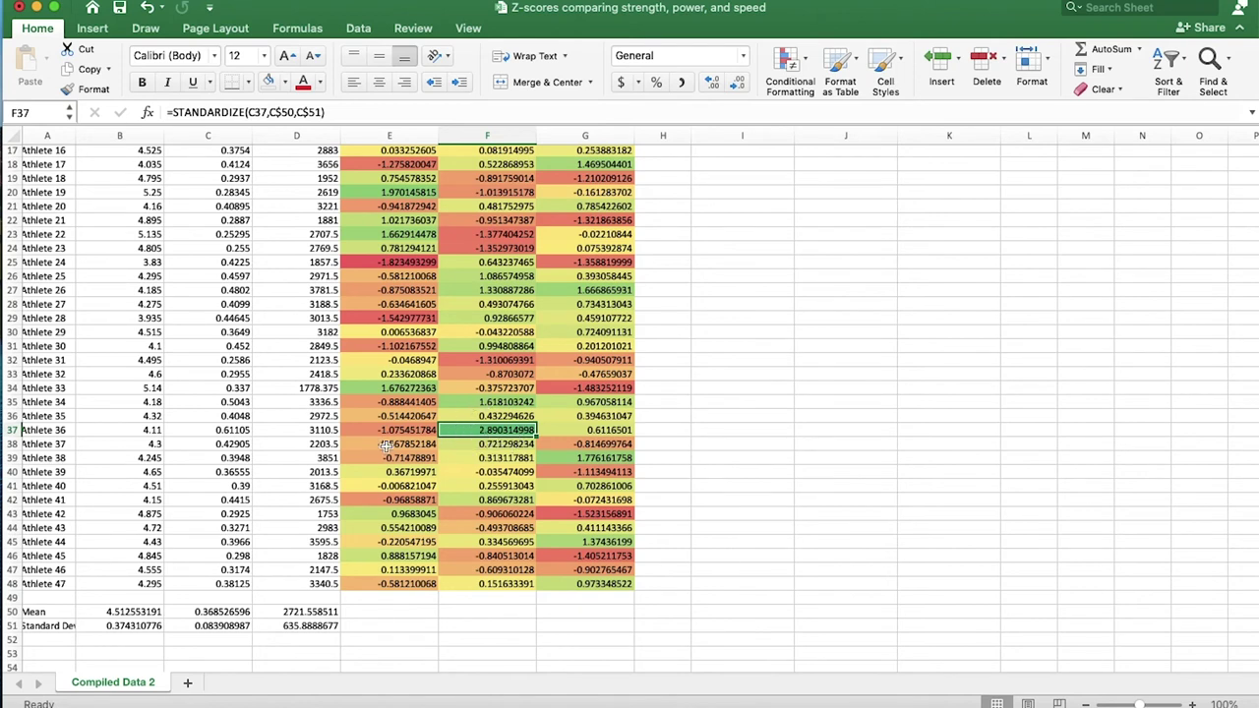
left_click(226, 432)
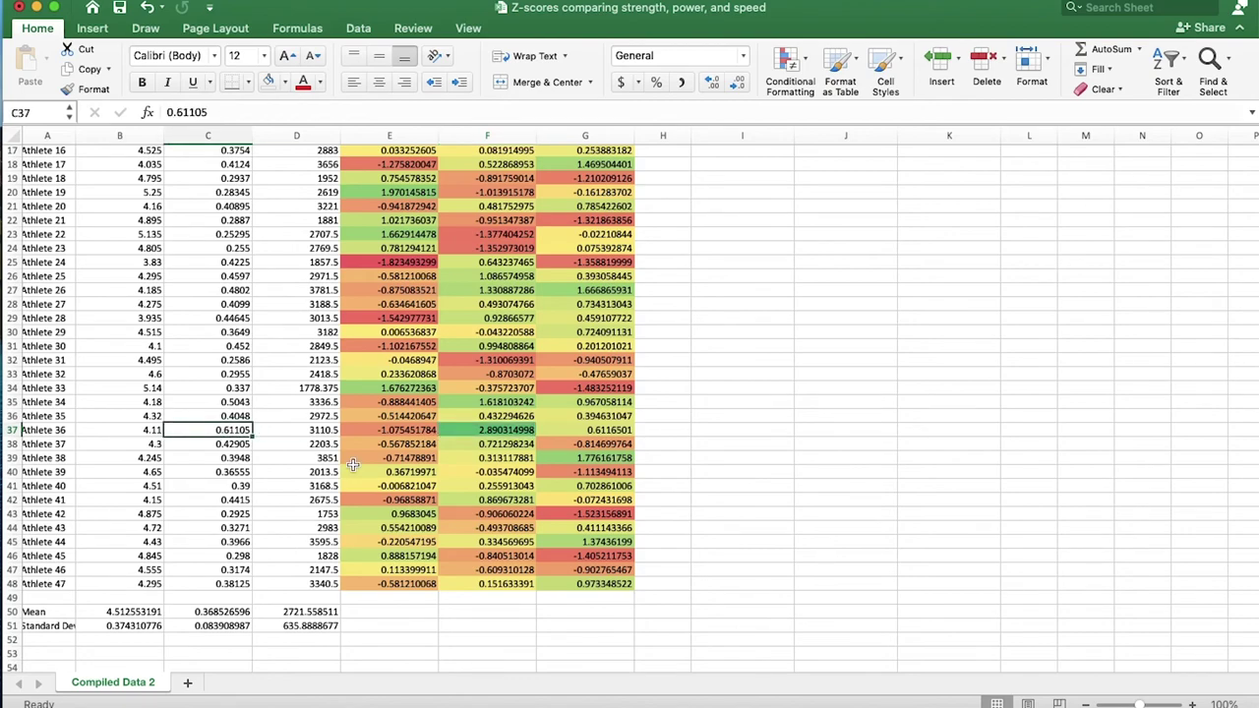
scroll(485, 472, "up", 5)
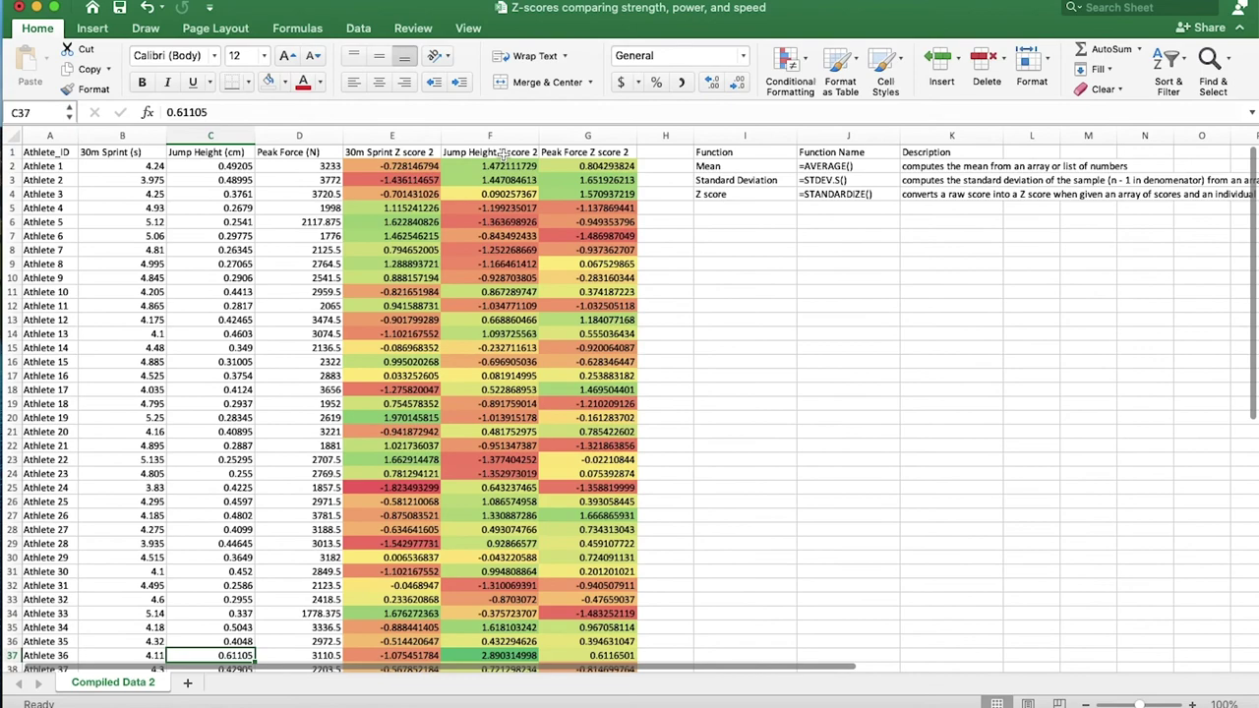
scroll(509, 375, "down", 4)
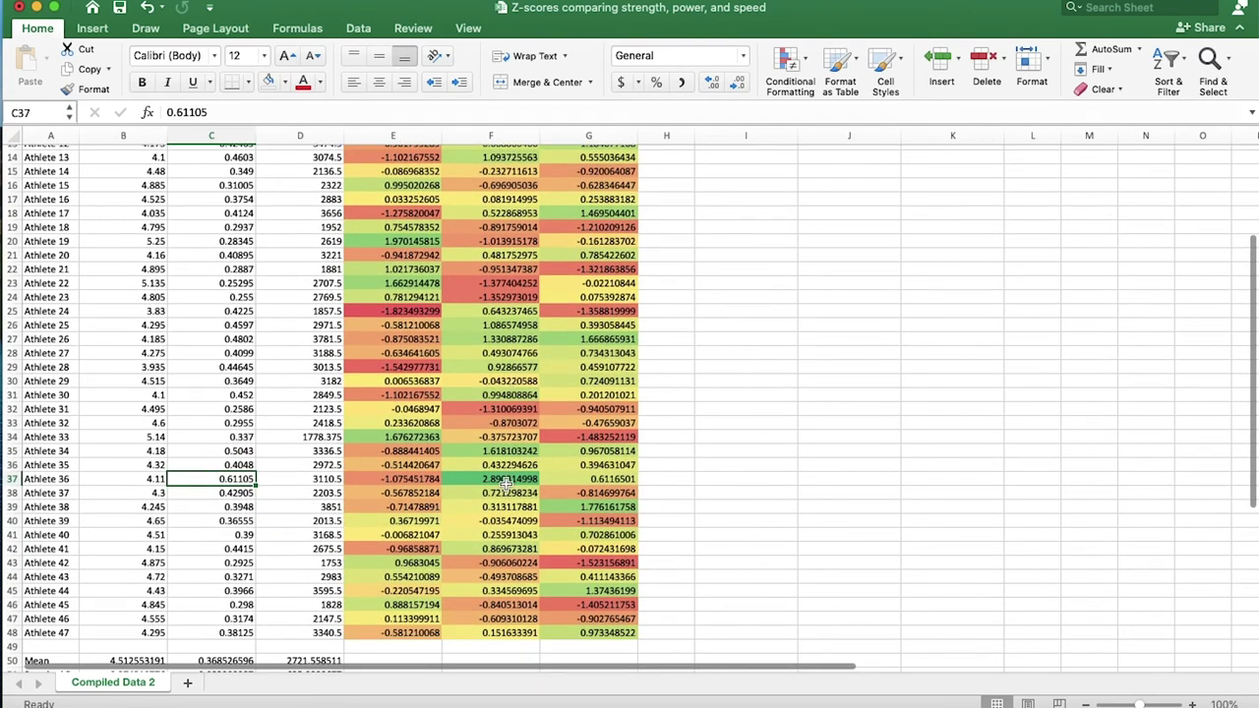
left_click(506, 481)
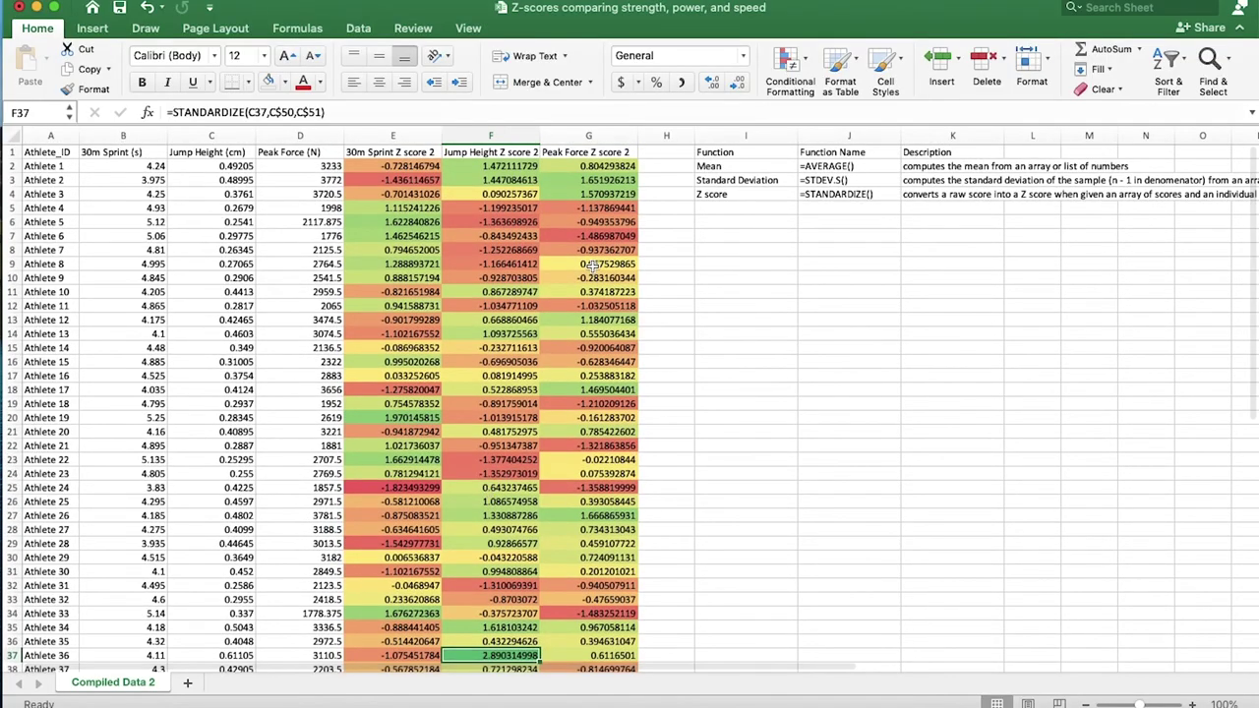
Examine Athlete 6's row across the sprint, jump height and peak force Z scores in E7, F7 and G7.
left_click(9, 239)
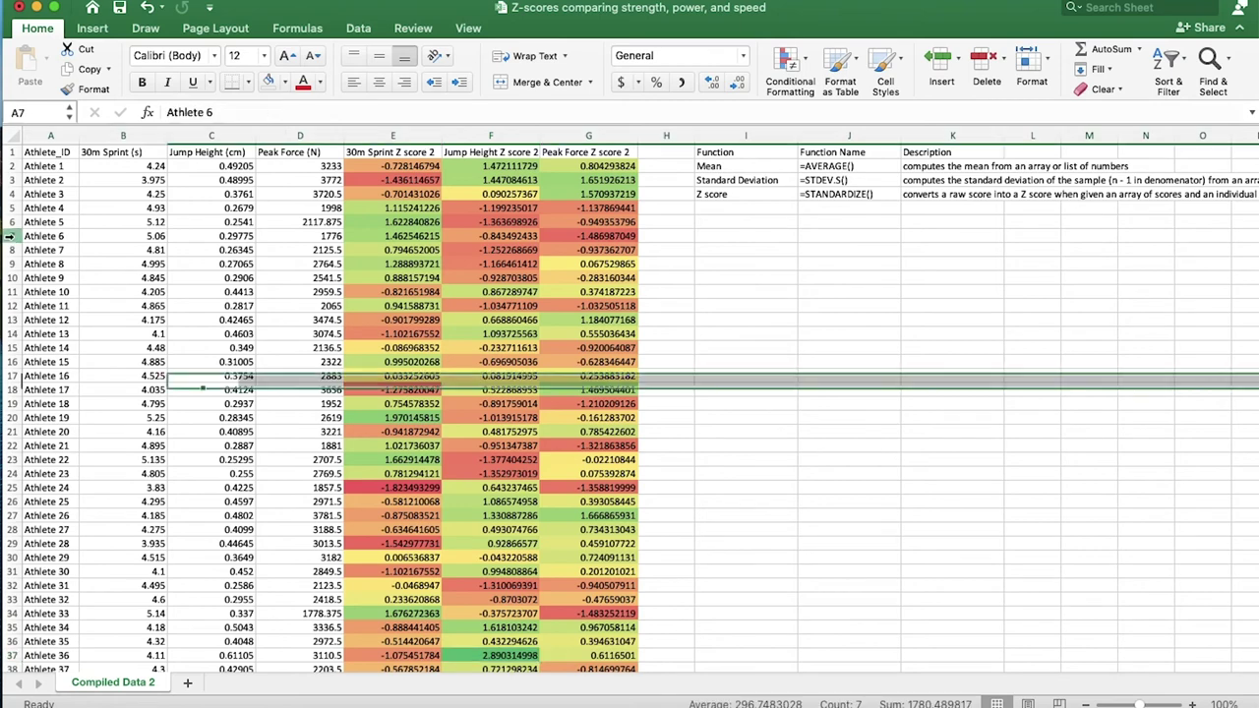
left_click(411, 239)
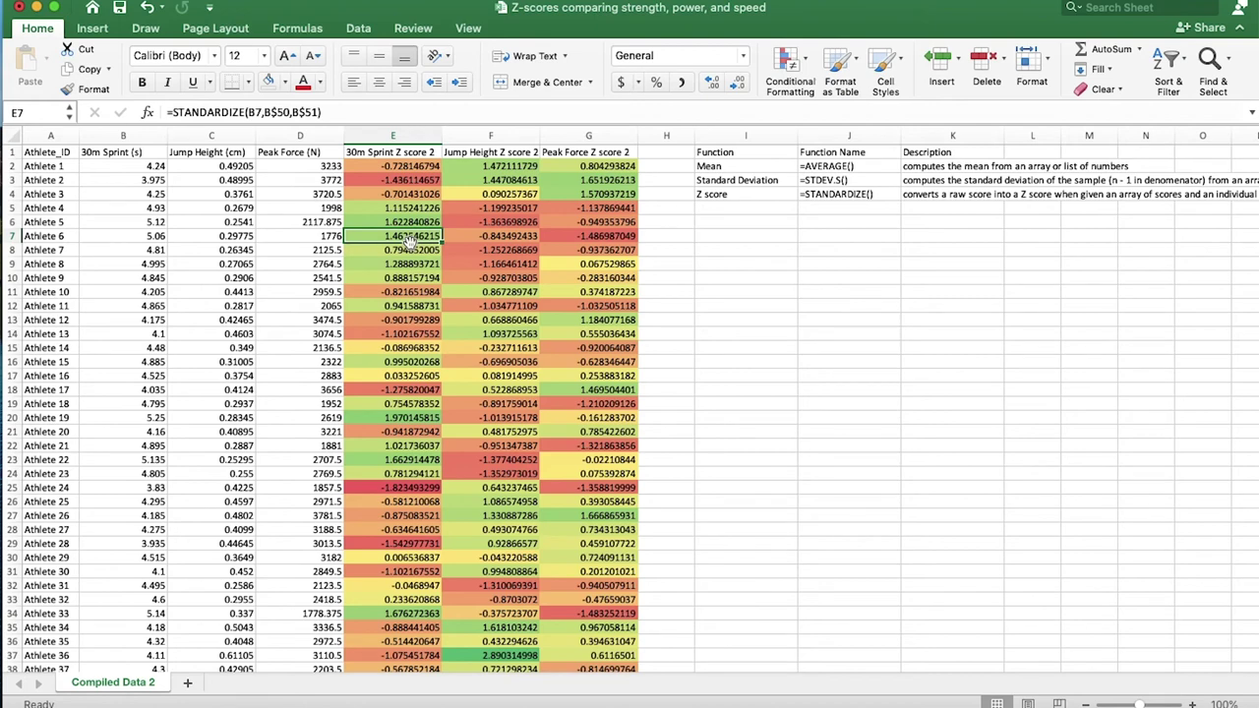
left_click(477, 236)
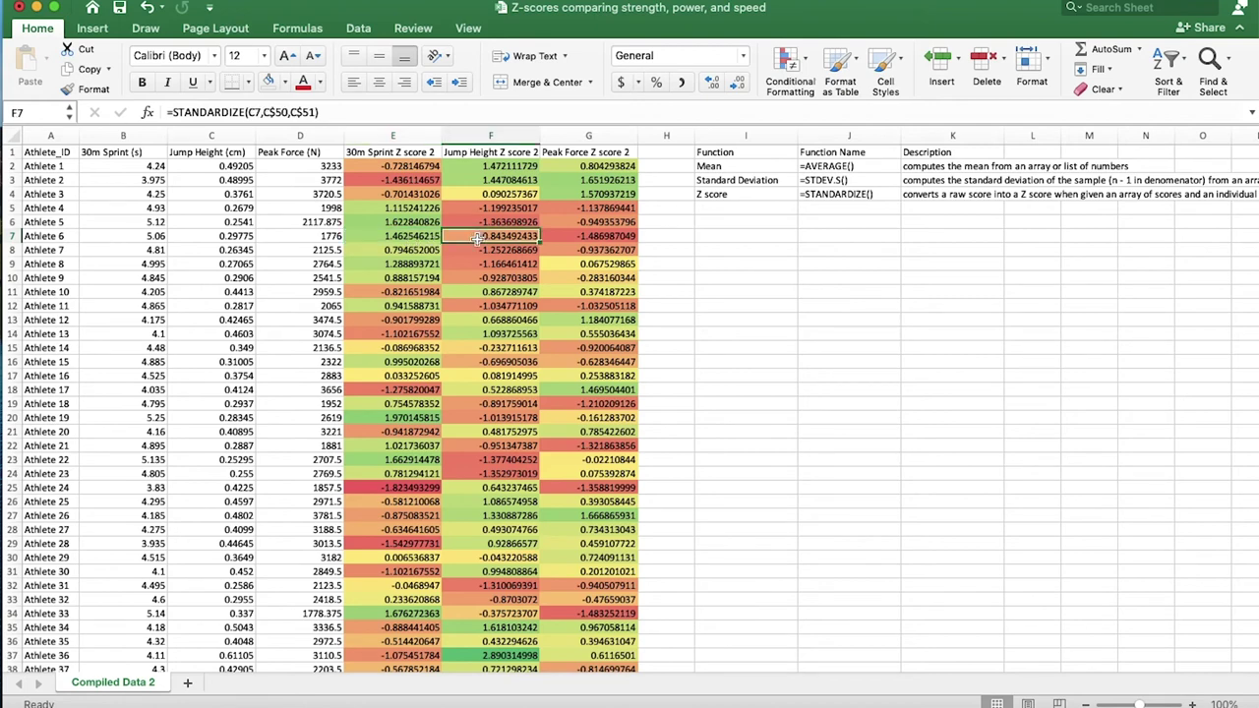
left_click(596, 237)
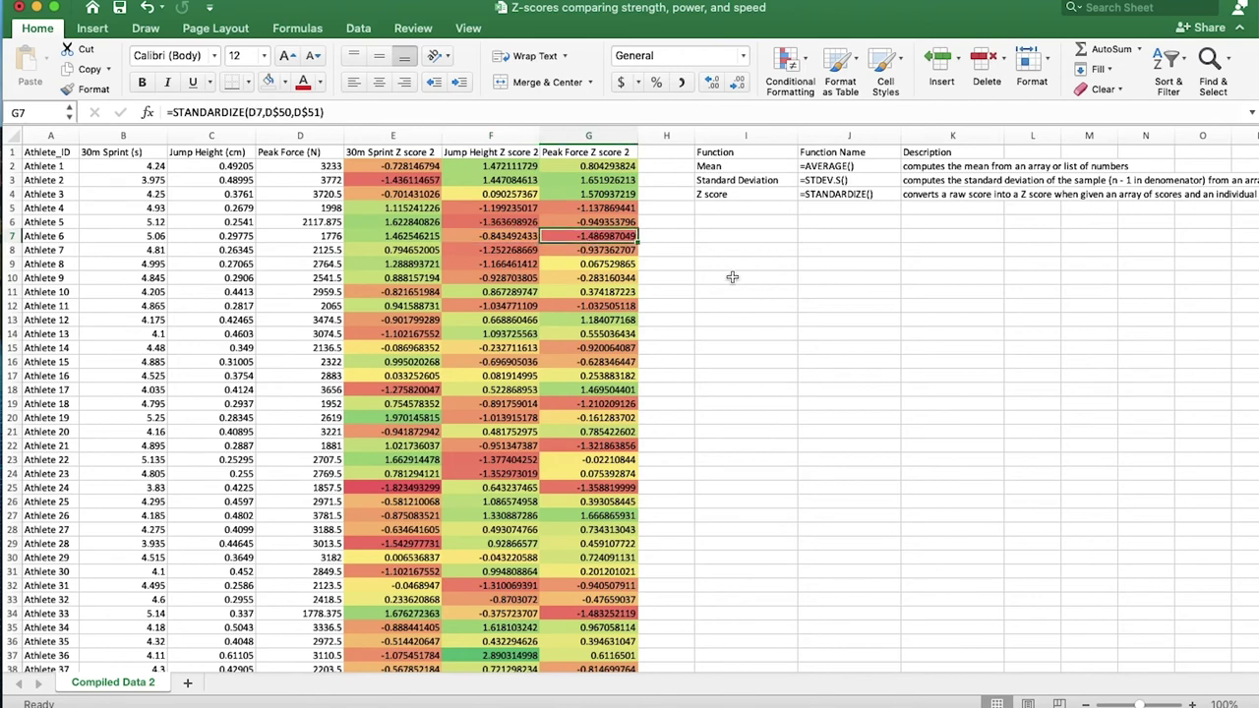